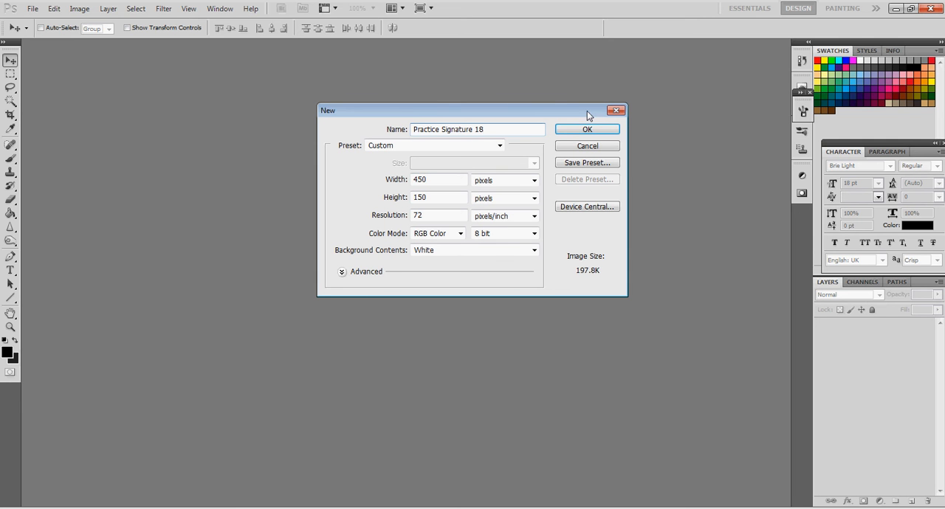
Create the 450 × 150 pixel document "Practice Signature 18" with a white background and convert its background into a regular layer
double_click(419, 179)
left_click(442, 194)
double_click(443, 195)
left_click(435, 197)
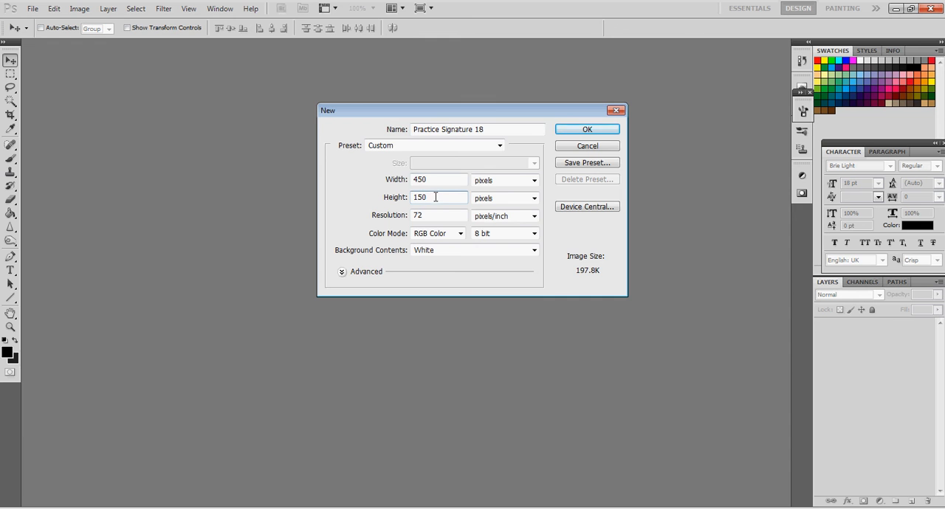
left_click(583, 130)
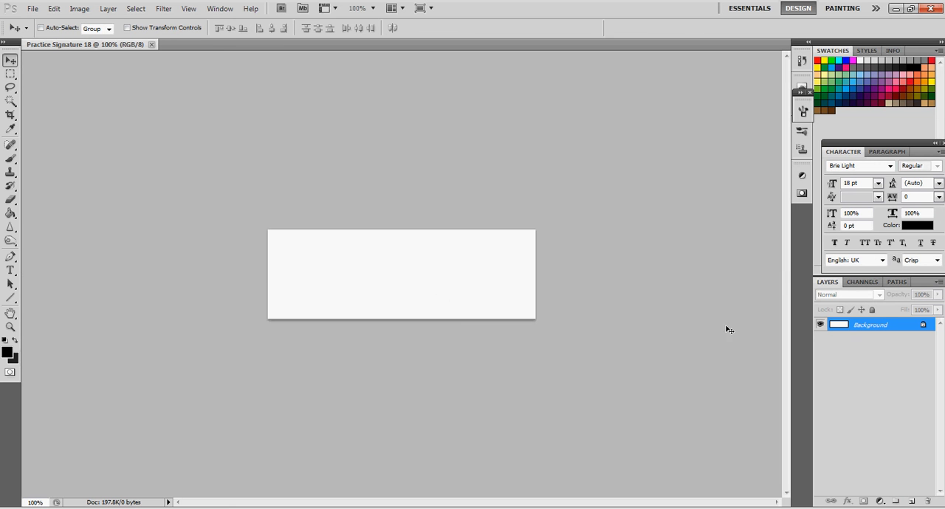
double_click(844, 327)
key("Return")
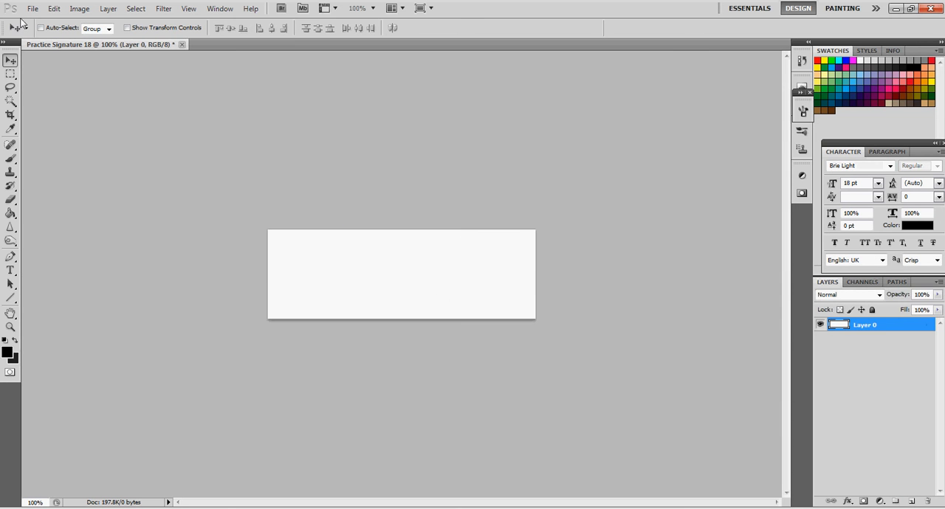
Open the armoured, gold-winged Templar Knight Render image from the Renders folder inside the desktop's Photoshop Makes picture folders
left_click(32, 8)
left_click(45, 32)
left_click(38, 96)
scroll(298, 107, "down", 3)
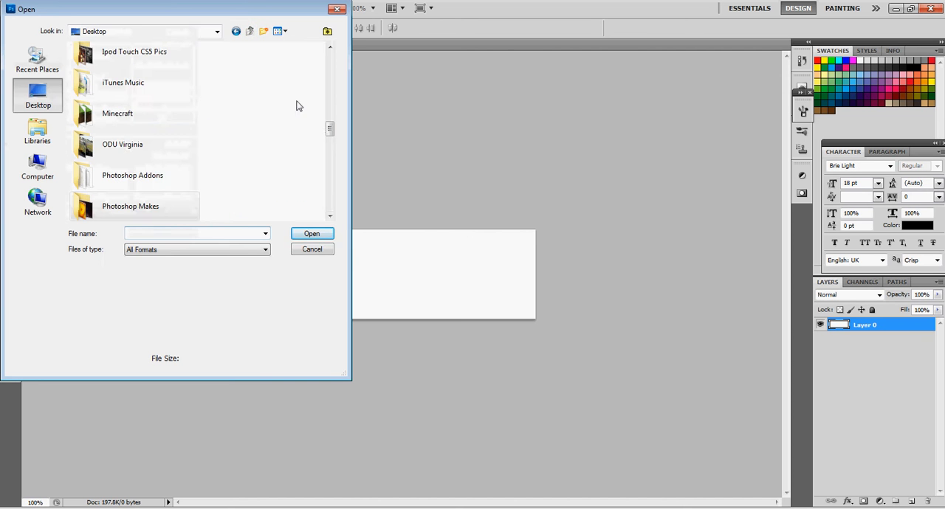
double_click(162, 207)
double_click(164, 76)
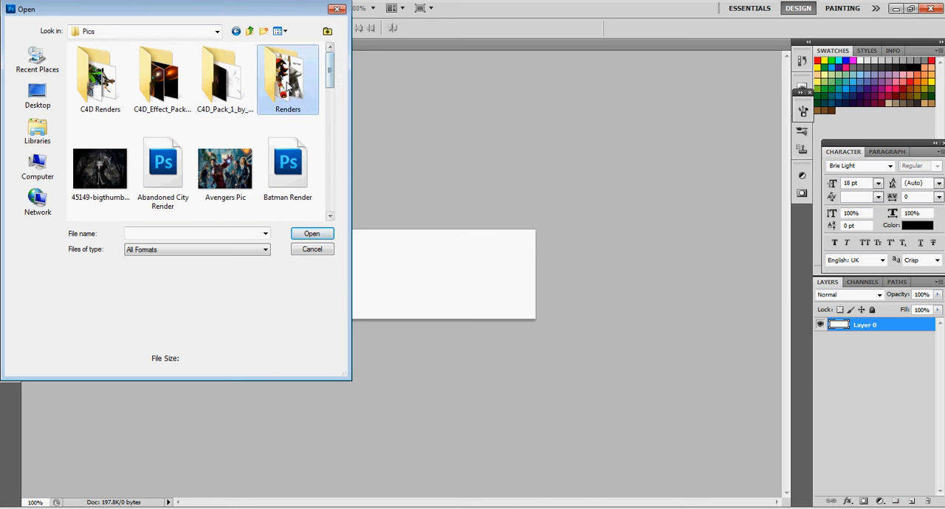
double_click(288, 85)
scroll(322, 147, "down", 10)
scroll(321, 185, "down", 5)
left_click(290, 157)
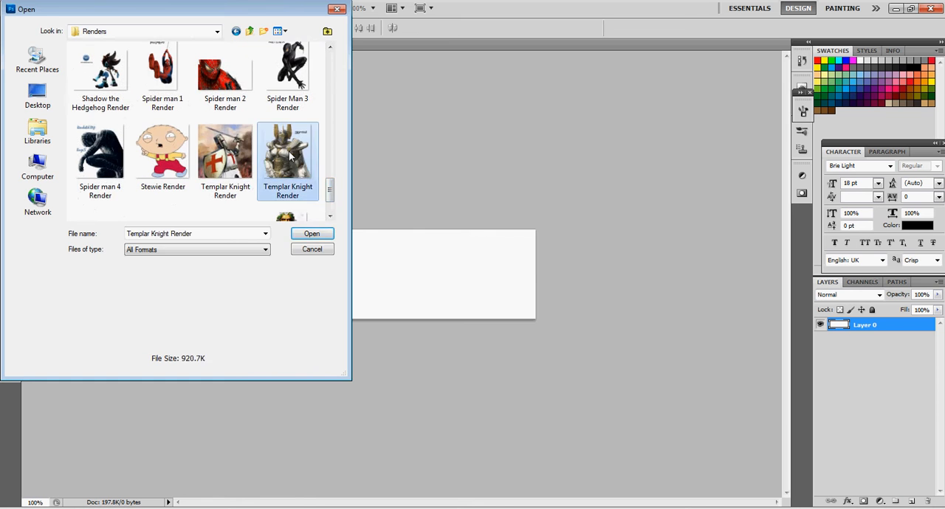
double_click(290, 157)
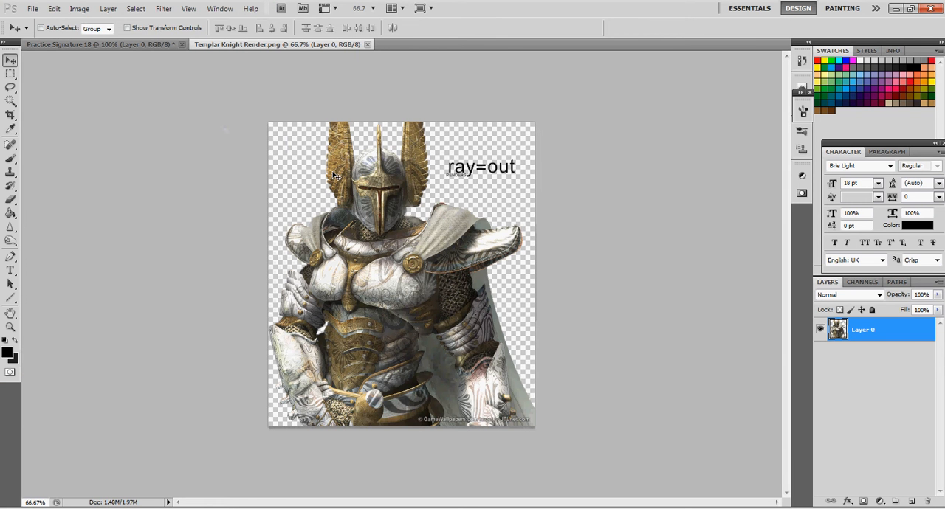
Erase the "ray=out" text beside the knight's helmet using a rectangular selection, and clear the selection
left_click(10, 74)
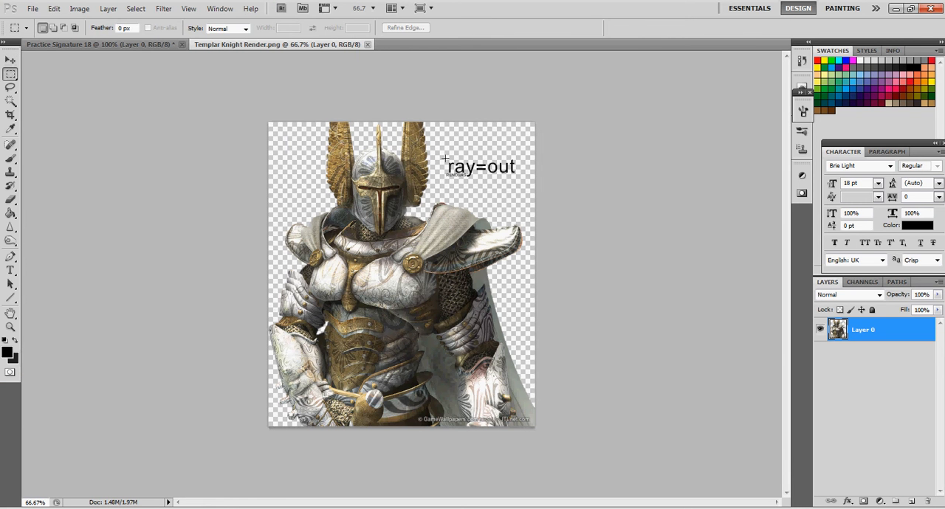
left_click_drag(521, 192, 518, 185)
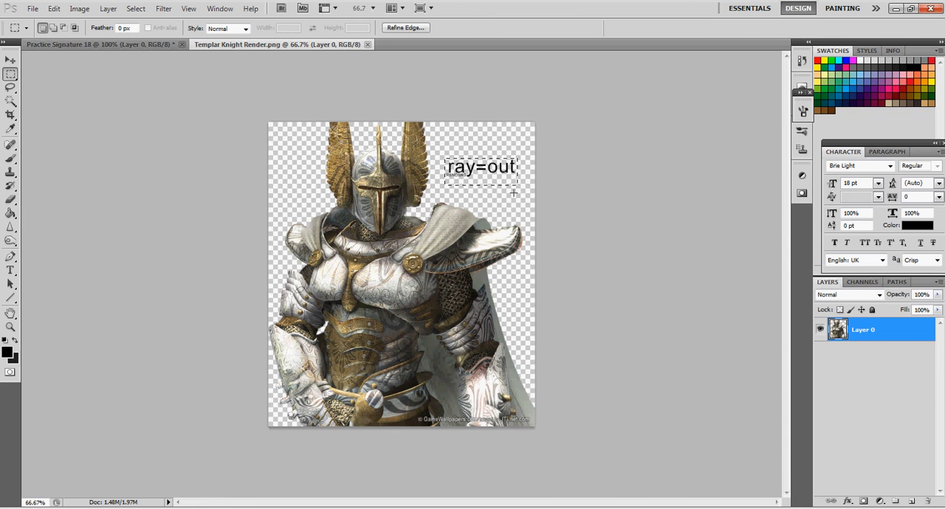
key("Delete")
left_click(515, 199)
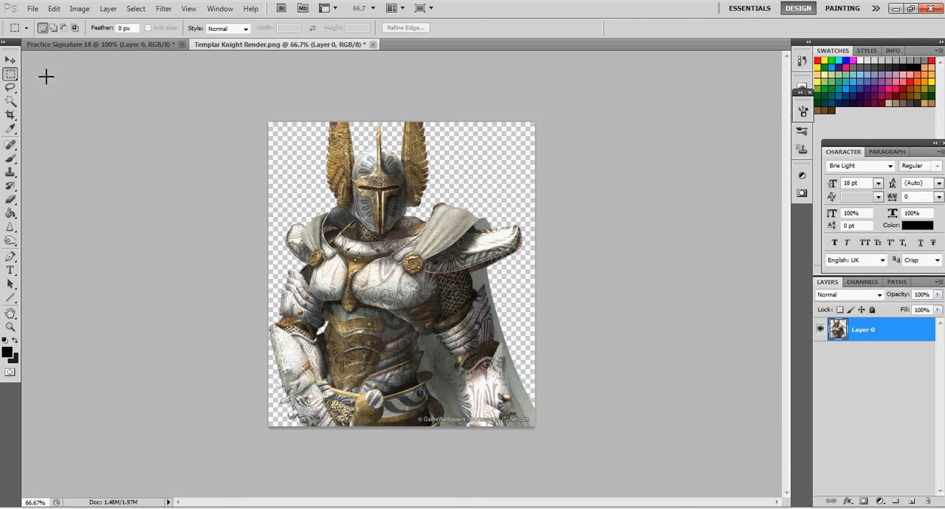
left_click(11, 63)
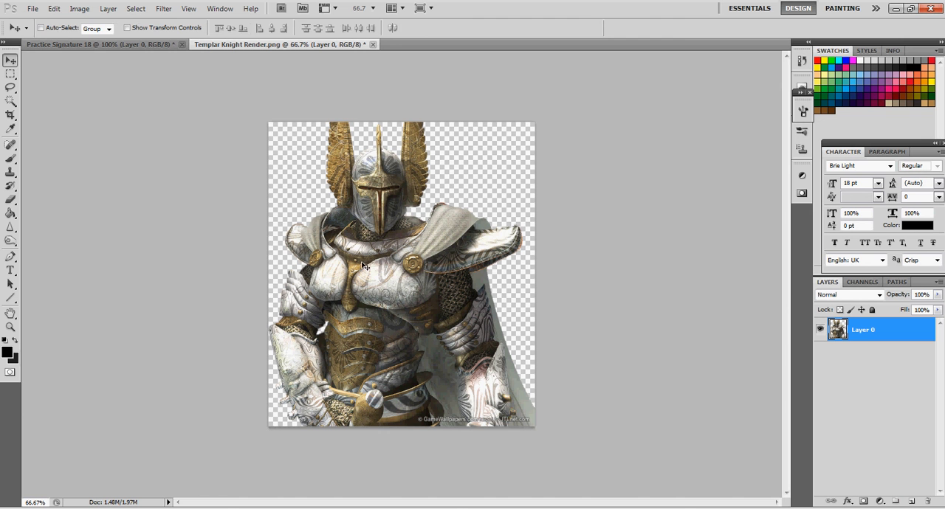
Delete the full-width strip holding the watermark along the render's lower edge and deselect
left_click(11, 74)
left_click_drag(464, 433, 389, 417)
left_click_drag(551, 416, 543, 416)
left_click(473, 196)
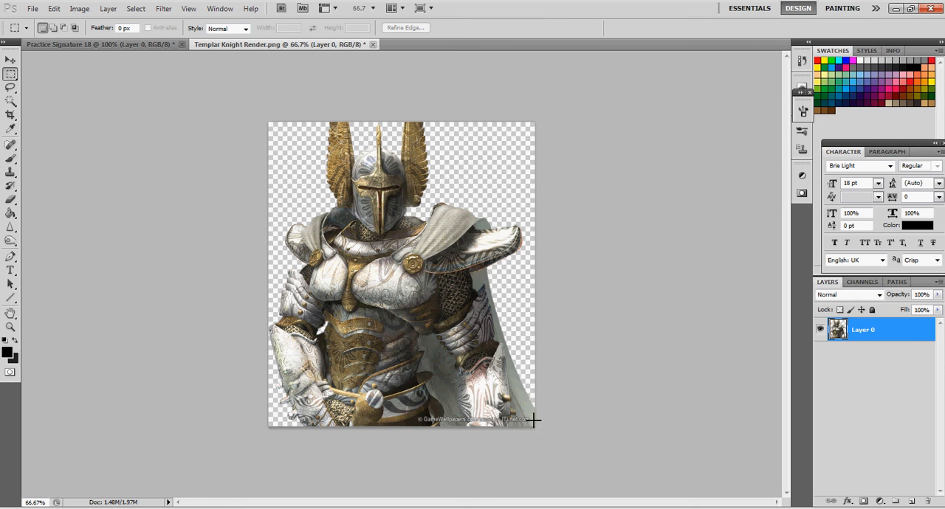
left_click_drag(301, 451, 253, 443)
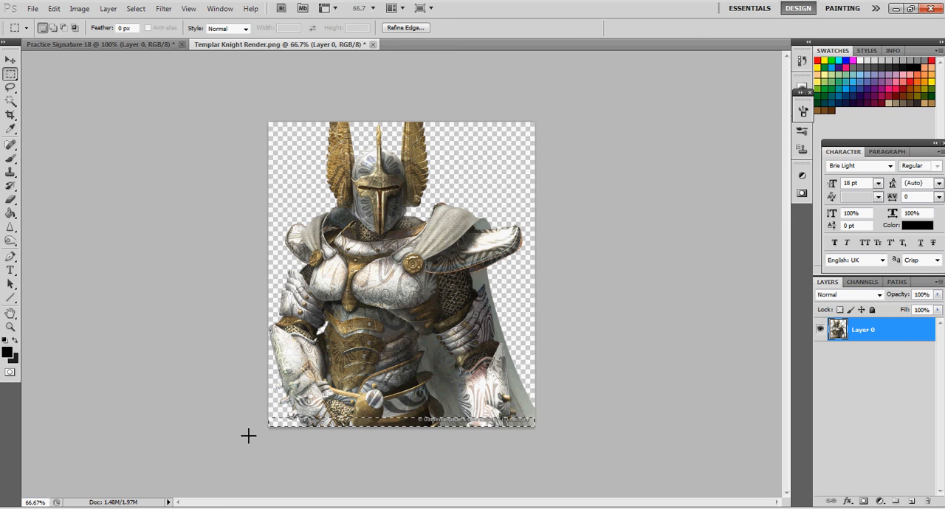
key("Delete")
key("ctrl+d")
Move the cleaned knight render into the Practice Signature 18 document as a new layer
left_click(12, 62)
mouse_move(362, 324)
left_mouse_down()
mouse_move(148, 181)
mouse_move(82, 60)
mouse_move(88, 44)
mouse_move(276, 204)
mouse_move(424, 289)
left_mouse_up()
left_click_drag(412, 253, 397, 311)
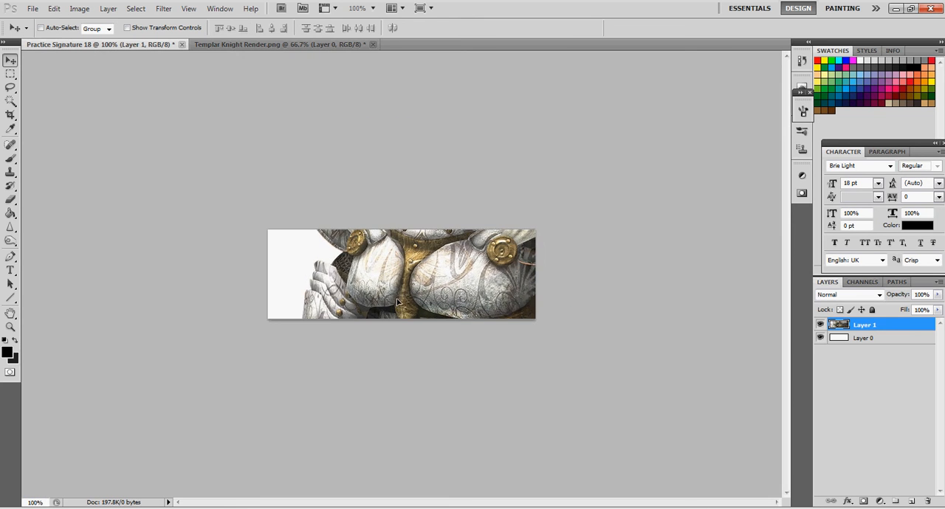
Scale the knight down until its head and torso fit the canvas height, and place it near the canvas centre
key("ctrl+t")
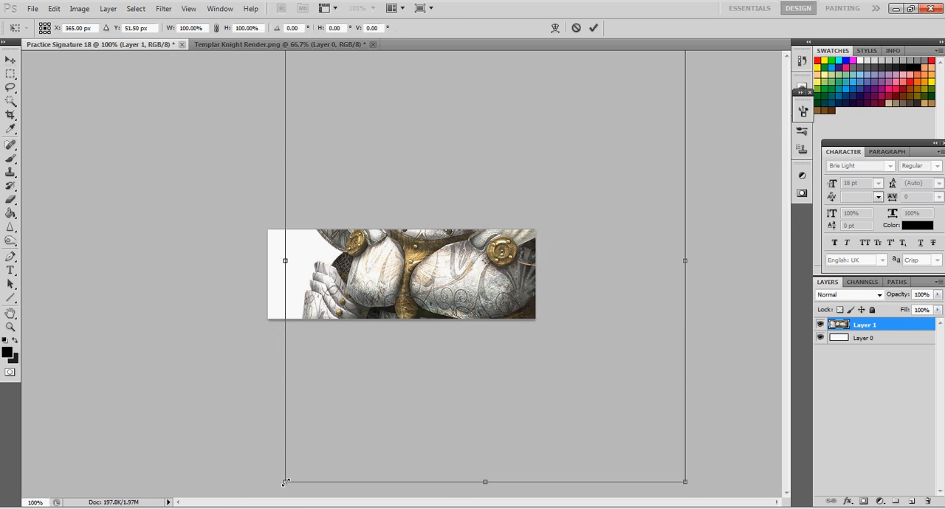
left_click_drag(284, 483, 538, 196)
left_click_drag(586, 166, 431, 353)
left_click_drag(527, 390, 470, 344)
key("Return")
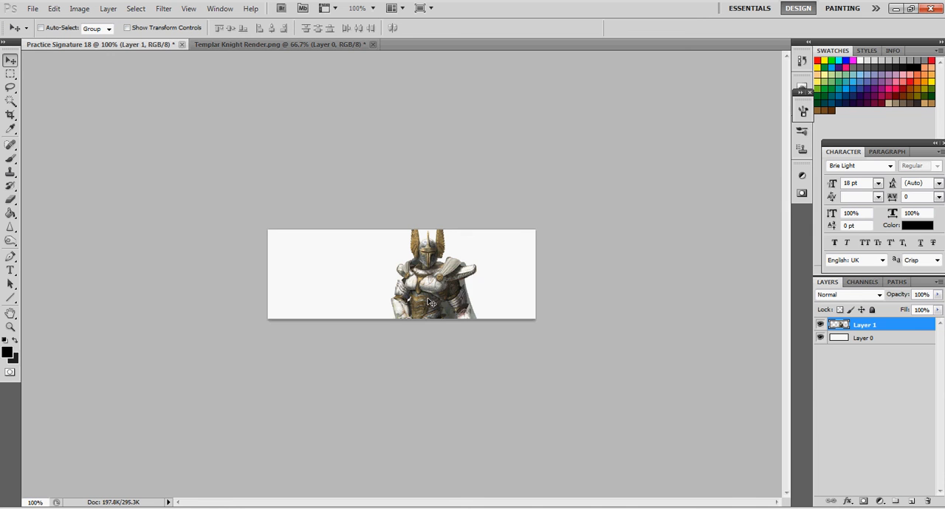
key("ctrl+plus")
left_click_drag(431, 303, 380, 303)
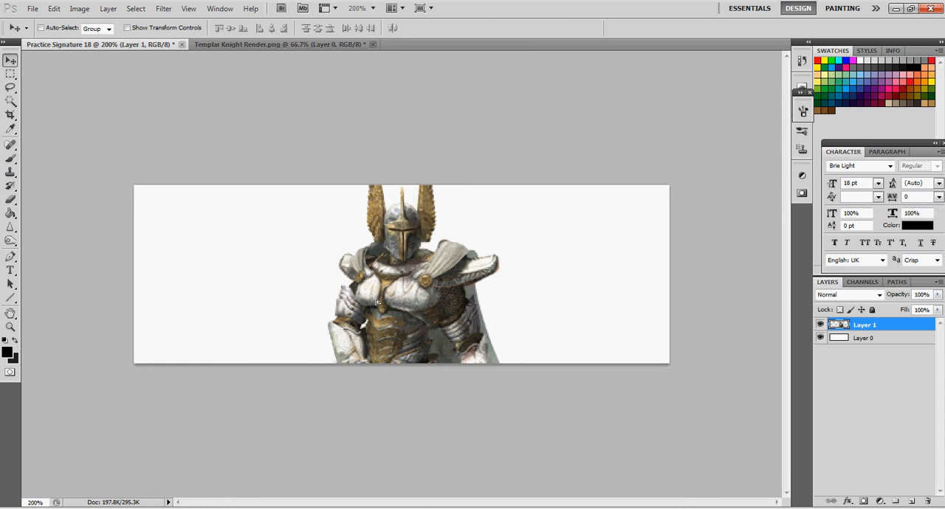
Duplicate the knight layer and move the original Layer 1 beneath the white Layer 0 as a backup
key("ctrl+j")
left_click_drag(869, 341, 868, 368)
left_click(865, 329)
Duplicate the knight again, move the new copy to the left of the first, and enlarge it to about 167%
key("ctrl+j")
left_click_drag(416, 275, 271, 286)
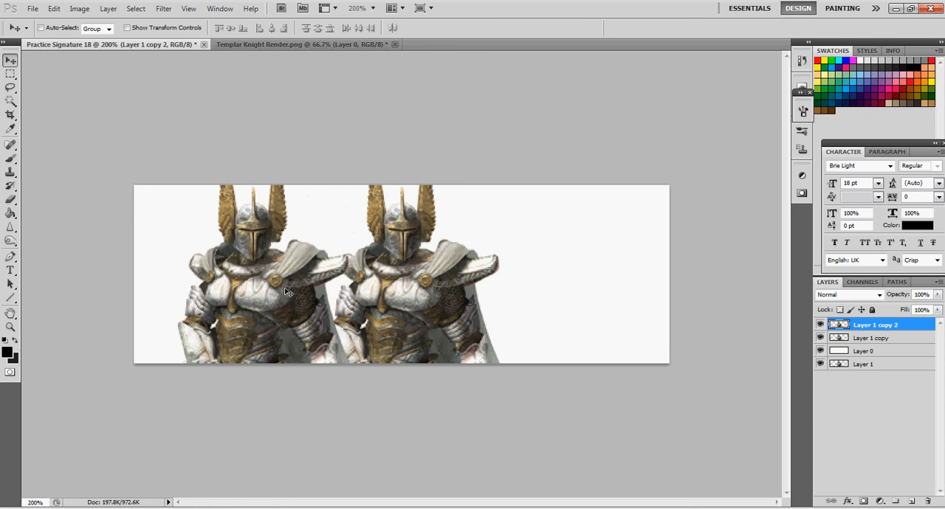
key("ctrl+t")
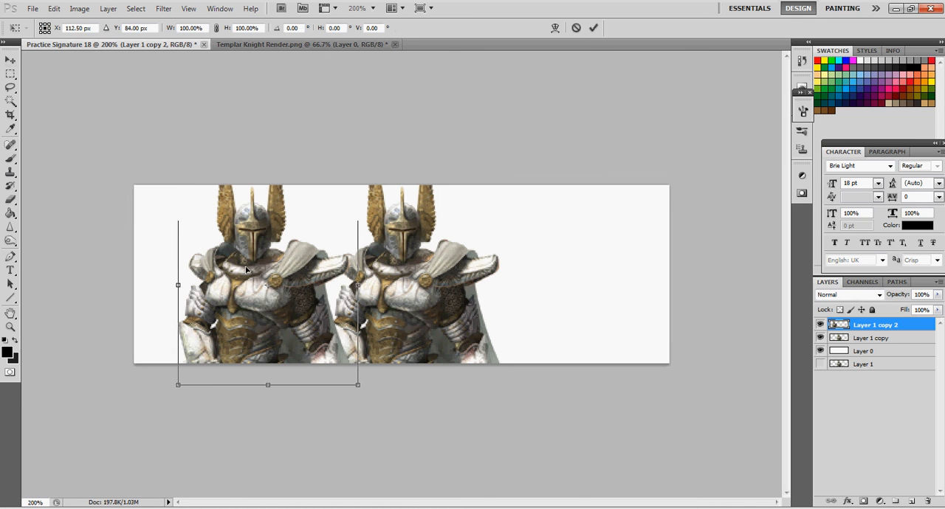
left_click_drag(167, 176, 210, 244)
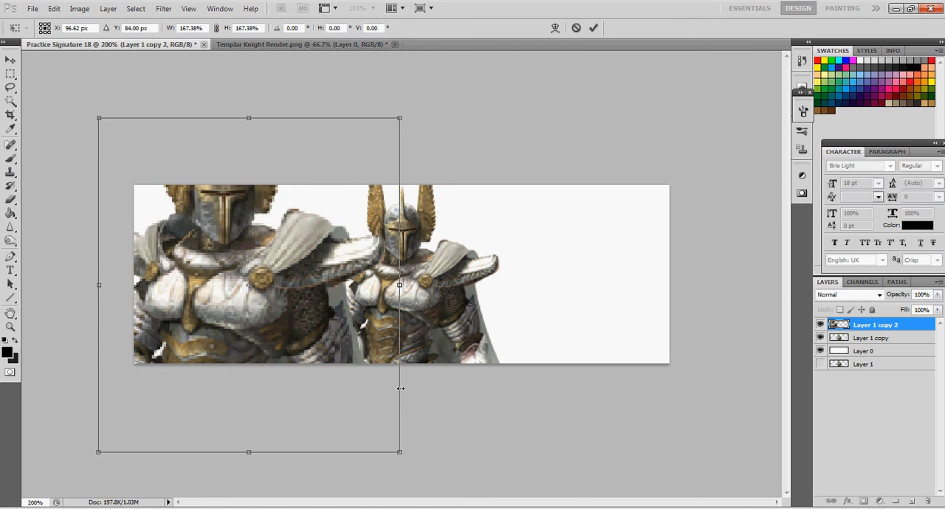
key("Return")
key("ctrl+minus")
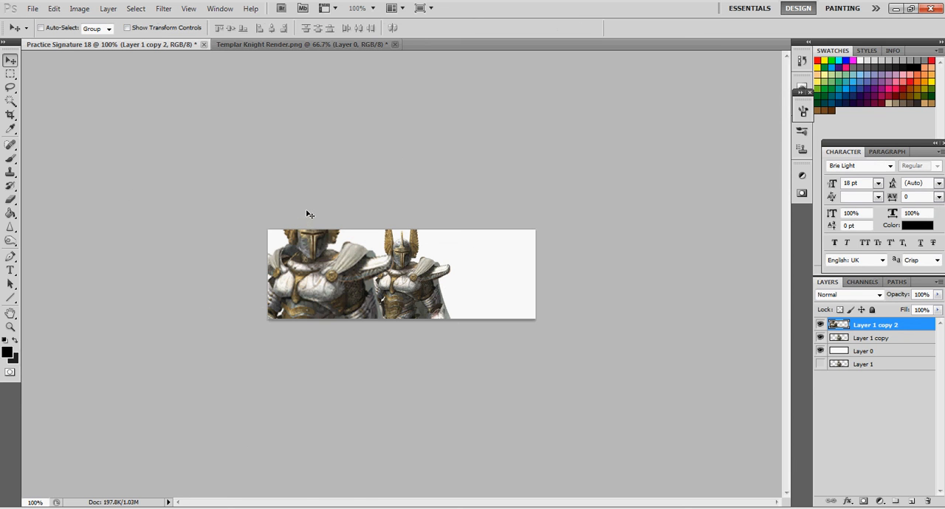
Nudge the small knight slightly right and shift the enlarged knight down so more of its helmet and wings shows
left_click(876, 340)
left_click_drag(421, 303, 425, 301)
left_click(873, 327)
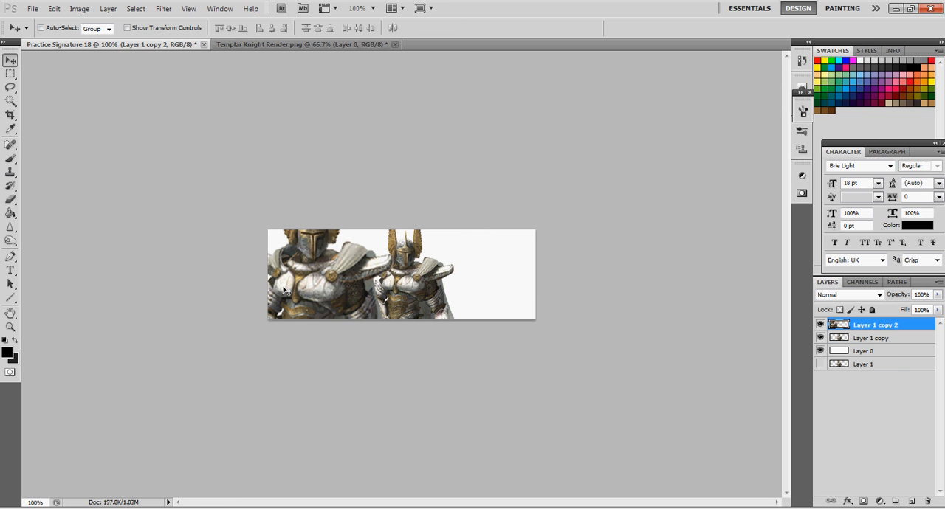
left_click_drag(316, 298, 311, 320)
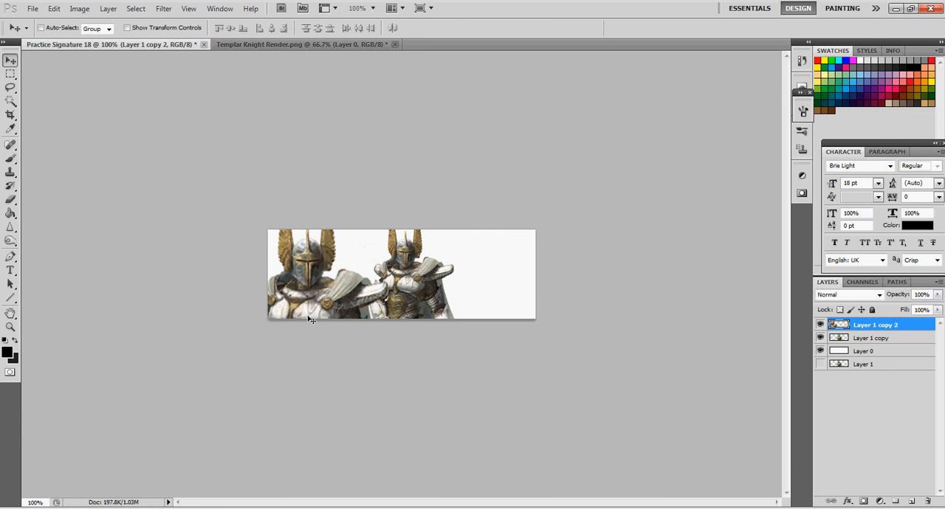
Enlarge the big knight further and position its helmet at the canvas's left edge
key("ctrl+t")
left_click_drag(399, 221, 522, 168)
key("Return")
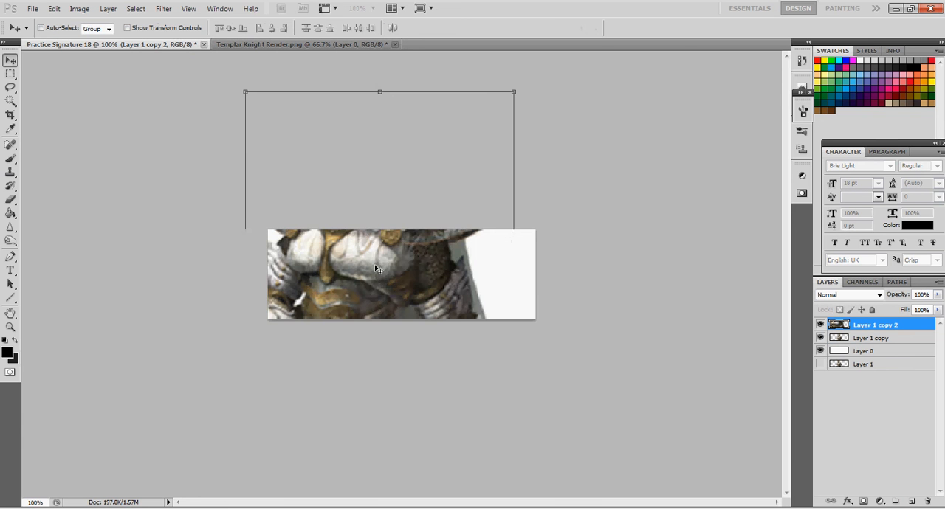
mouse_move(310, 349)
left_mouse_down()
mouse_move(289, 350)
mouse_move(298, 353)
left_mouse_up()
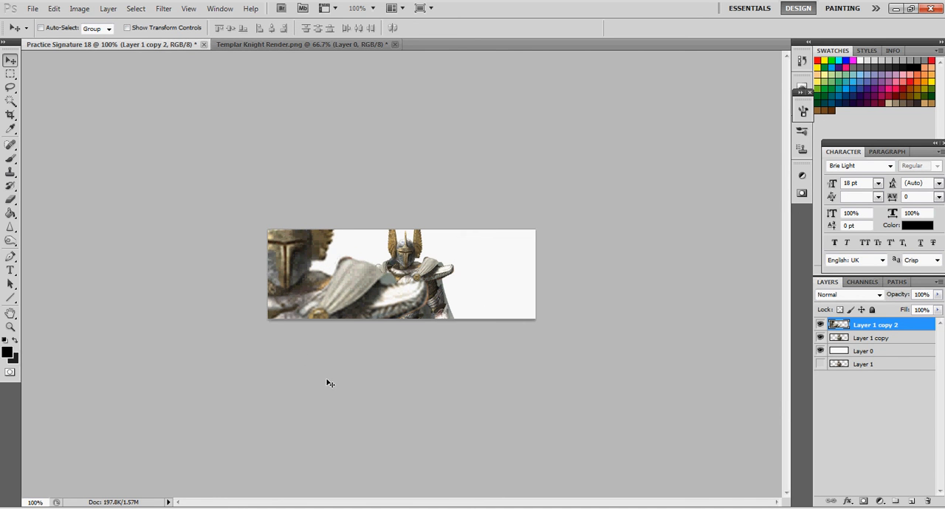
Stack the small knight's layer above the large knight and shift the large knight right so its whole helmet shows
left_click(857, 338)
left_click(856, 328)
left_click_drag(869, 342, 872, 325)
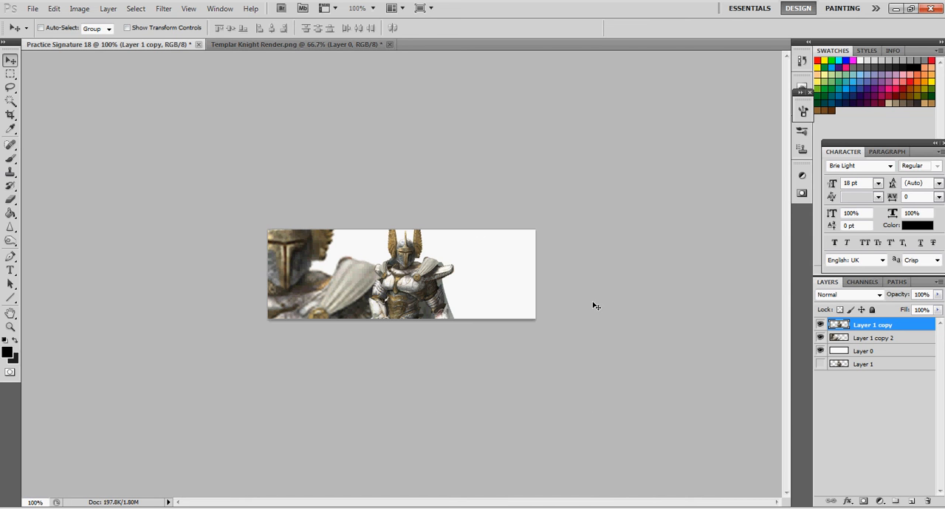
left_click(867, 338)
left_click_drag(334, 282, 368, 282)
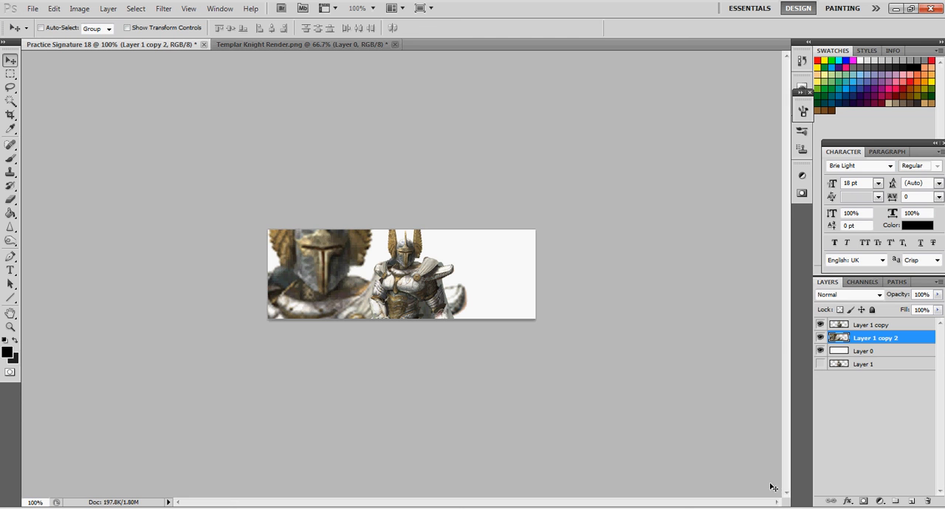
Duplicate the large knight layer four times and hide the three uppermost copies
key("ctrl+j")
key("ctrl+j")
key("ctrl+j")
key("ctrl+j")
left_click_drag(820, 338, 820, 363)
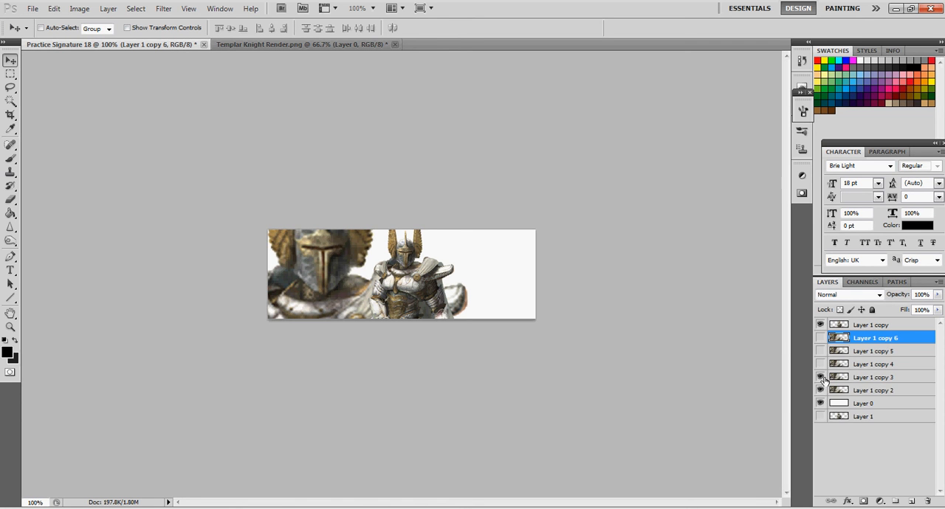
Duplicate the small knight layer four times and hide the four copies, leaving the small knight itself visible
left_click(870, 325)
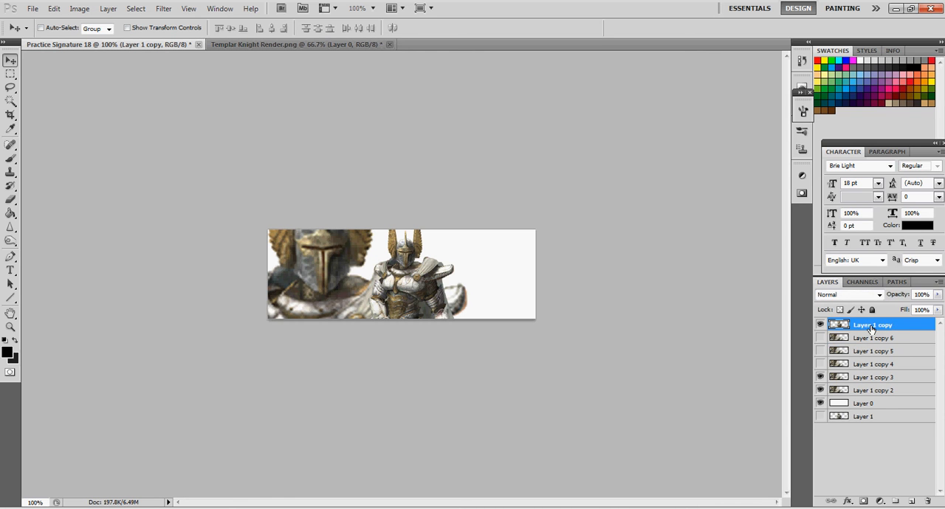
key("ctrl+j")
key("ctrl+j")
key("ctrl+j")
key("ctrl+j")
key("ctrl+j")
left_click_drag(820, 325, 821, 371)
left_click(820, 377)
Delete the surplus large knight duplicate, Layer 1 copy 6
key("Delete")
left_click(868, 391)
key("Delete")
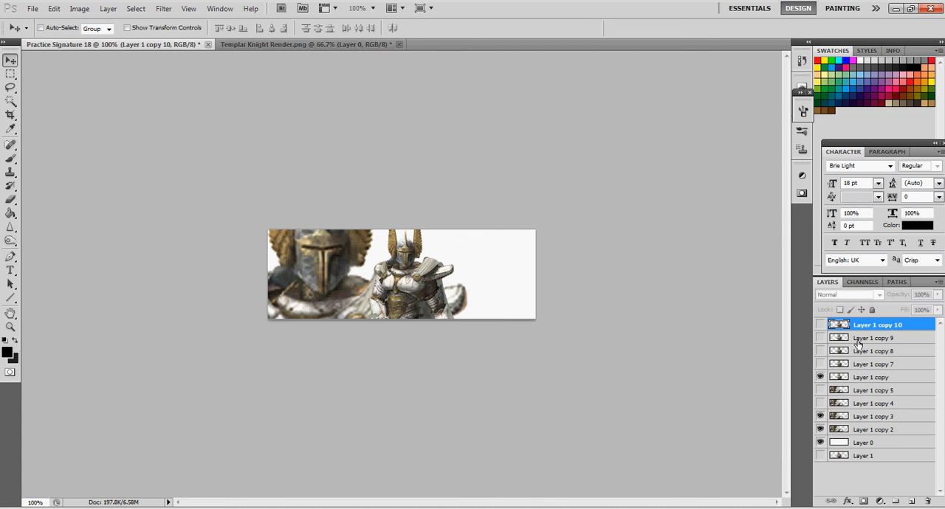
Hide Layer 1 copy 3 and move Layer 1 copy 5 beneath the white Layer 0 as a backup of the large knight
left_click(859, 418)
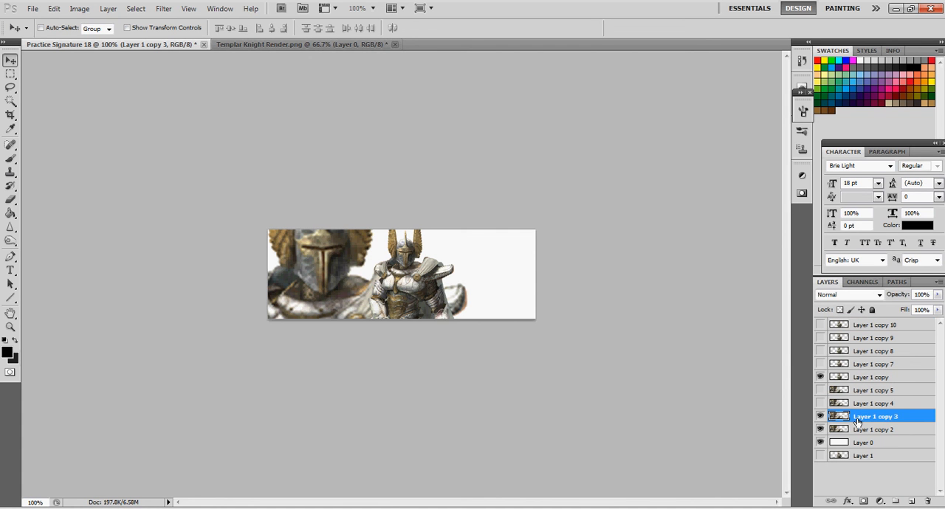
left_click(820, 417)
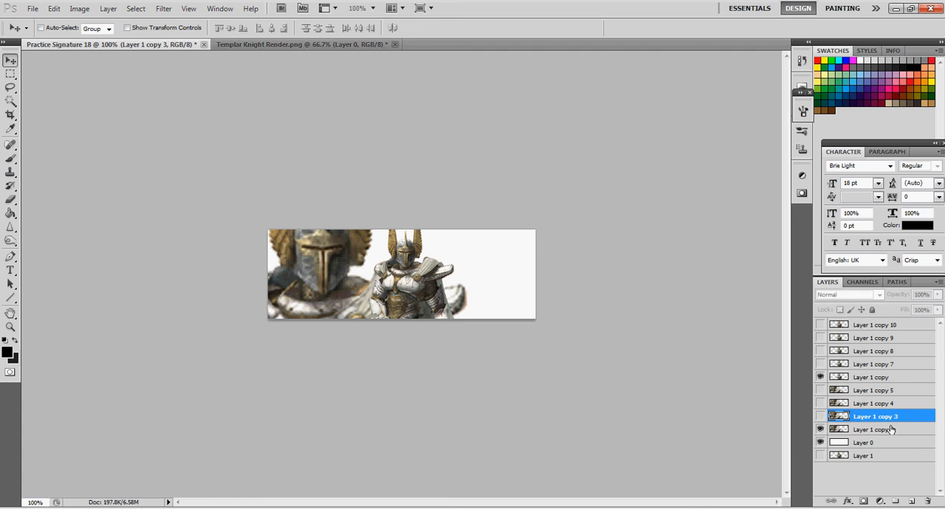
left_click(878, 433)
left_click_drag(873, 395, 874, 452)
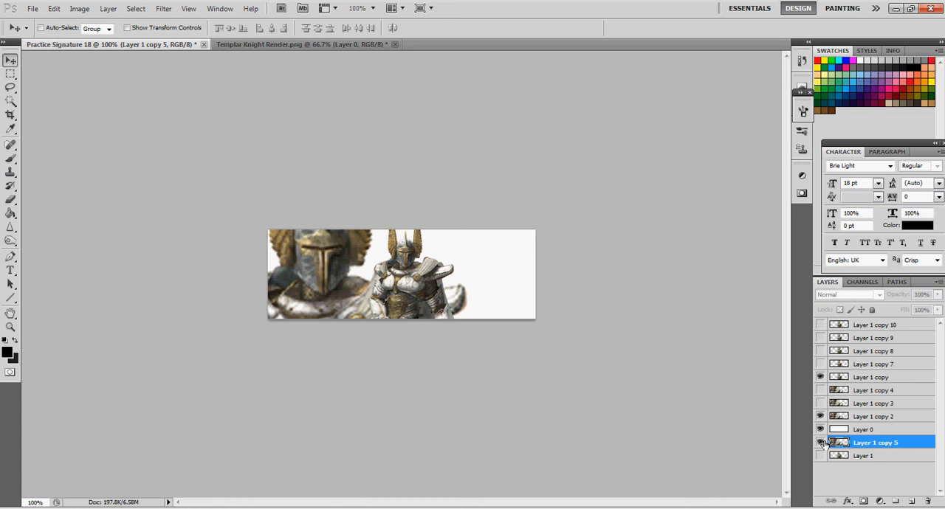
Check the large and small knight layers by switching their visibility off and on, and make Layer 0 active
left_click(869, 417)
left_click(820, 417)
left_click(820, 377)
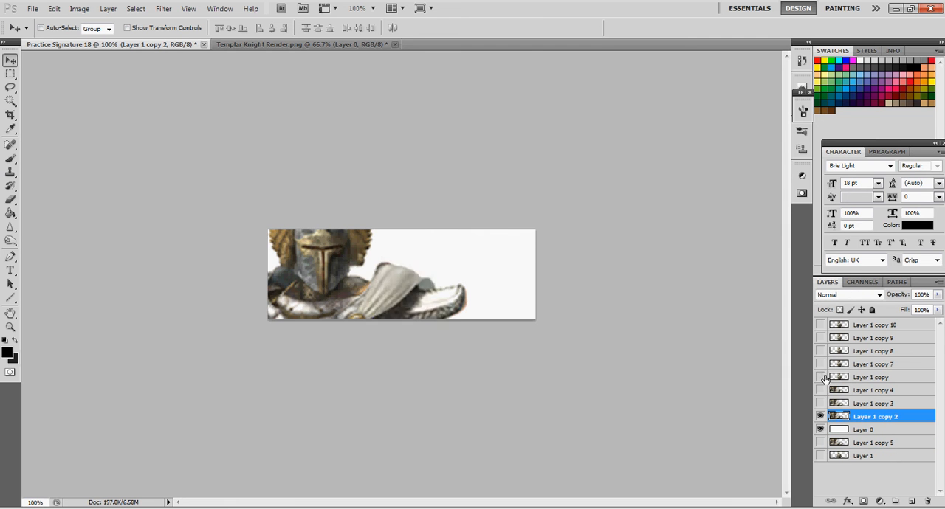
left_click(867, 429)
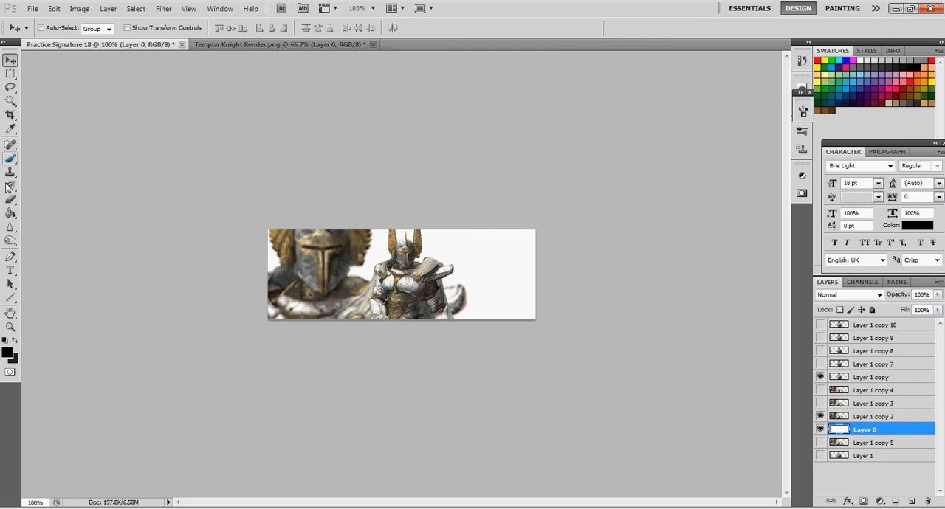
Edit the gradient to run from gold-brown sampled off the large knight's wing to grey sampled off the small knight's armour
mouse_move(11, 213)
left_mouse_down()
mouse_move(50, 221)
mouse_move(59, 212)
left_mouse_up()
left_click(70, 27)
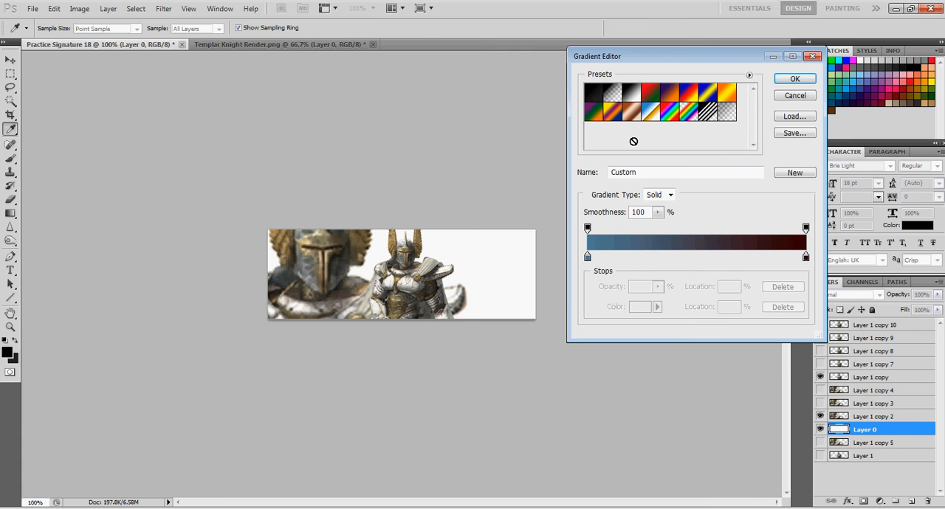
left_click(588, 258)
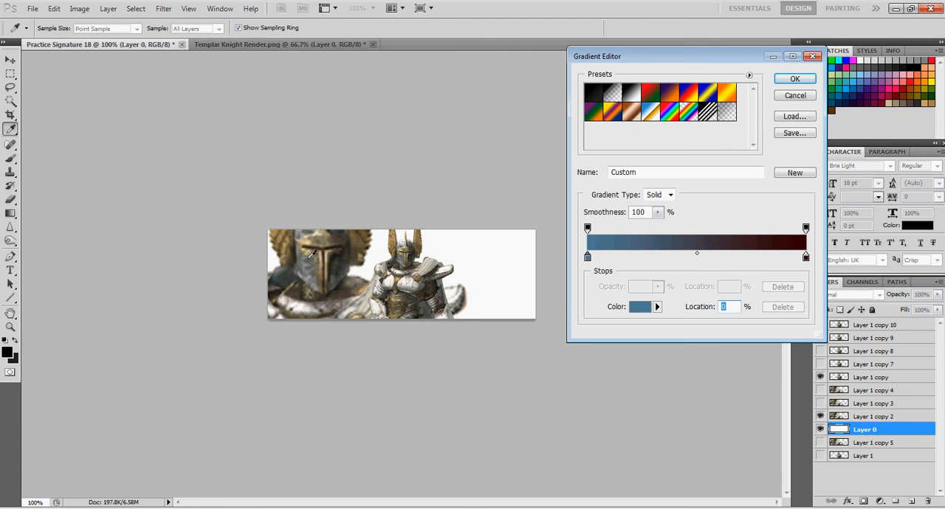
left_click(281, 241)
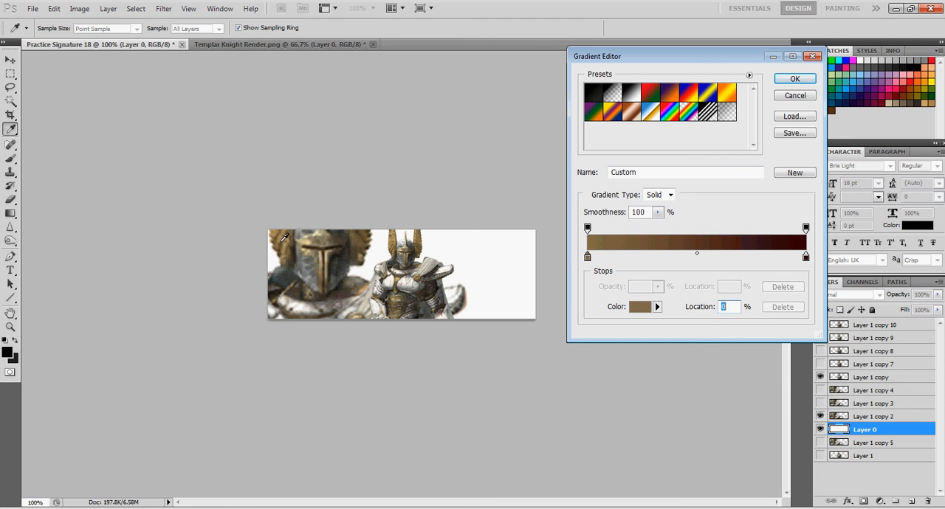
left_click(806, 258)
left_click(442, 272)
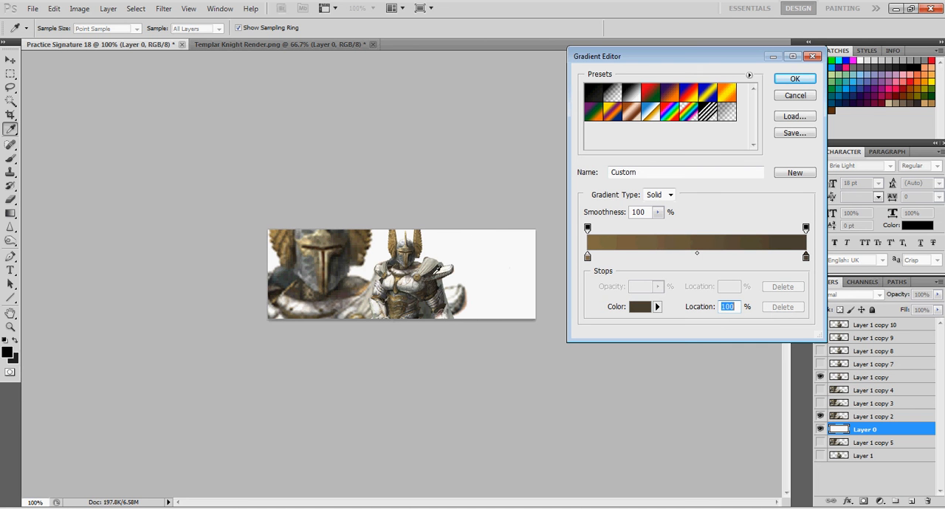
left_click(411, 285)
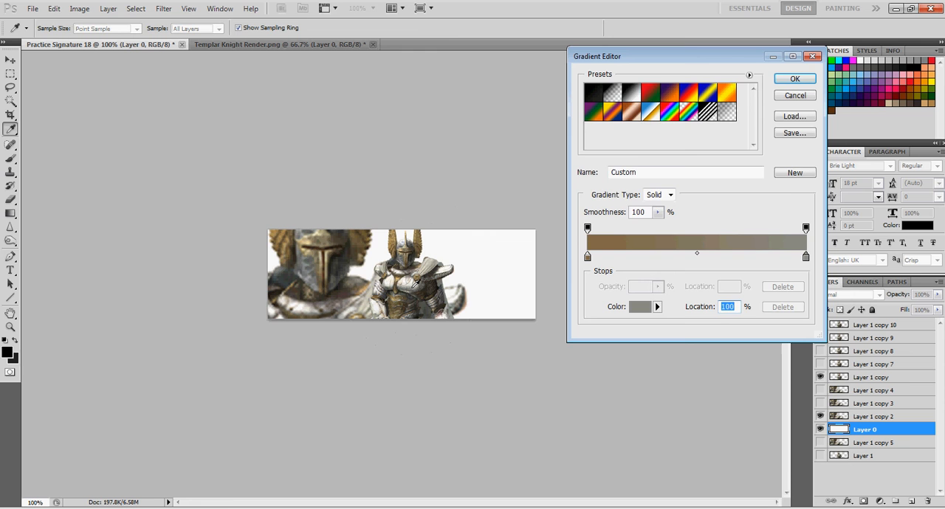
left_click(795, 77)
Try linear, radial and angle gradient fills on Layer 0 behind the knights
left_click_drag(399, 307, 505, 307)
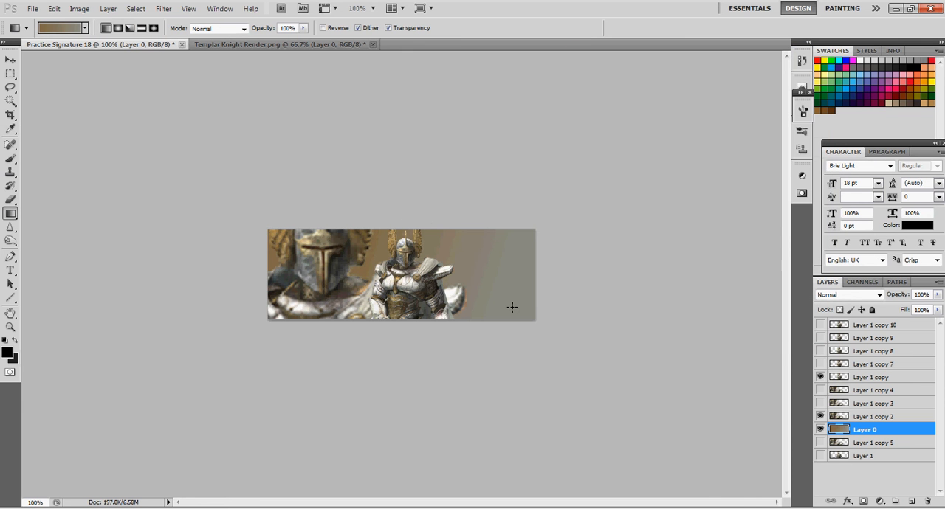
left_click_drag(374, 263, 500, 309)
left_click(117, 28)
left_click_drag(411, 296, 440, 85)
left_click_drag(403, 286, 402, 161)
left_click(129, 28)
left_click_drag(337, 267, 380, 283)
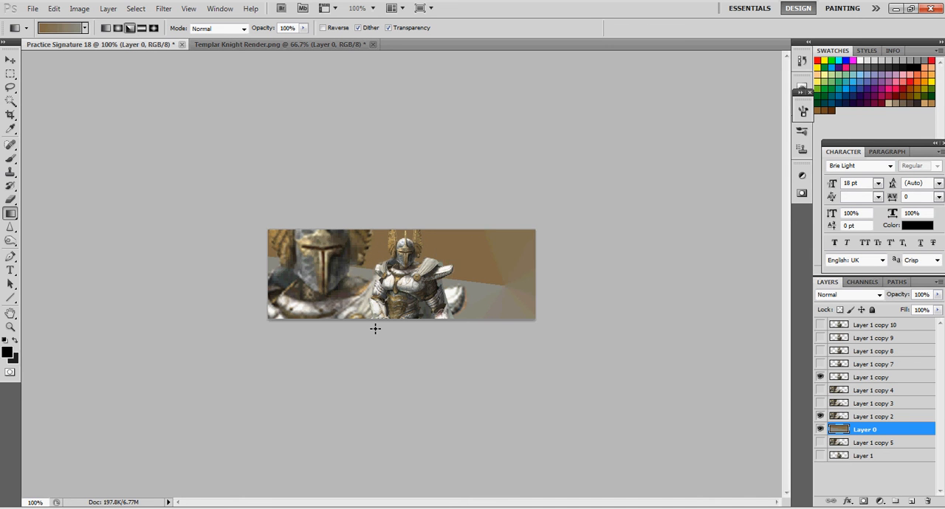
left_click_drag(381, 316, 375, 329)
Fill Layer 0 with a reflected gradient running diagonally from the small knight's shoulder up to the banner's upper edge
left_click(142, 28)
left_click_drag(412, 290, 418, 211)
left_click_drag(416, 270, 328, 194)
left_click_drag(417, 271, 488, 262)
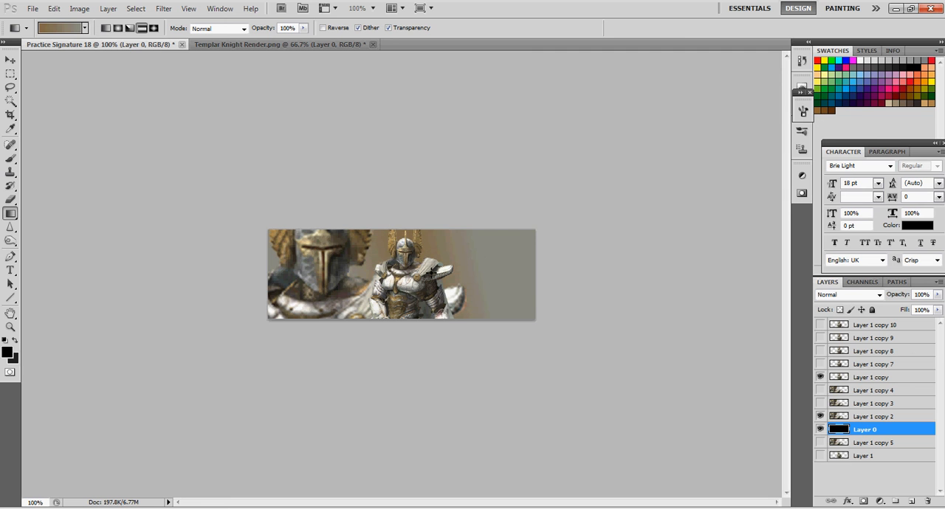
left_click_drag(422, 269, 457, 223)
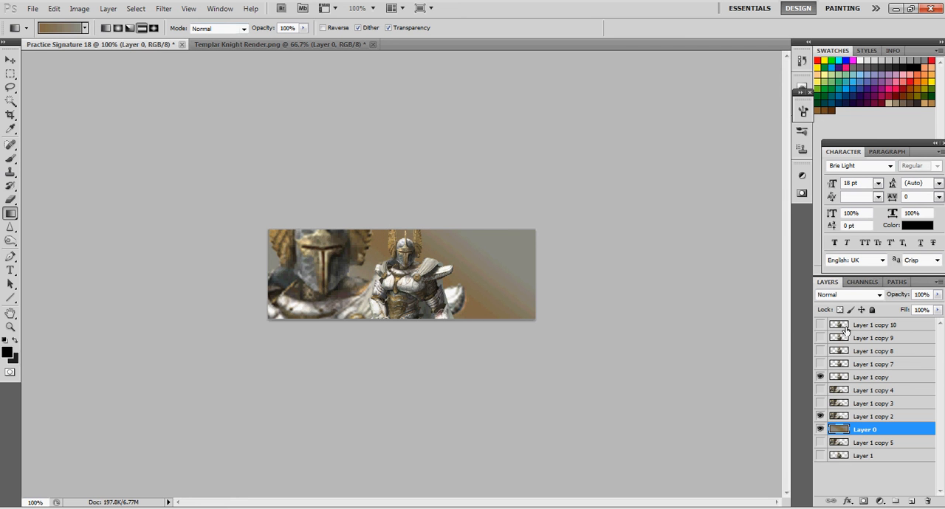
Duplicate the gradient Layer 0 and set the copy's blend mode to Hard Light
key("ctrl+j")
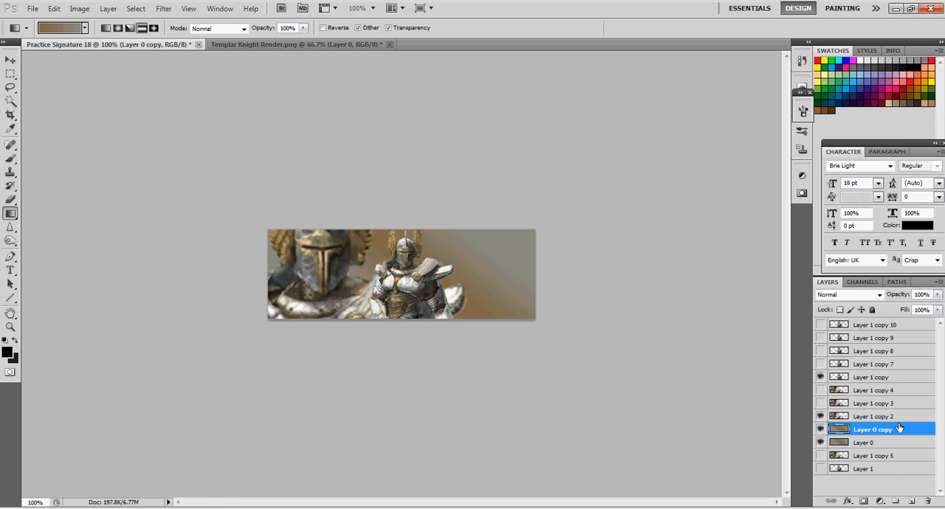
left_click(878, 295)
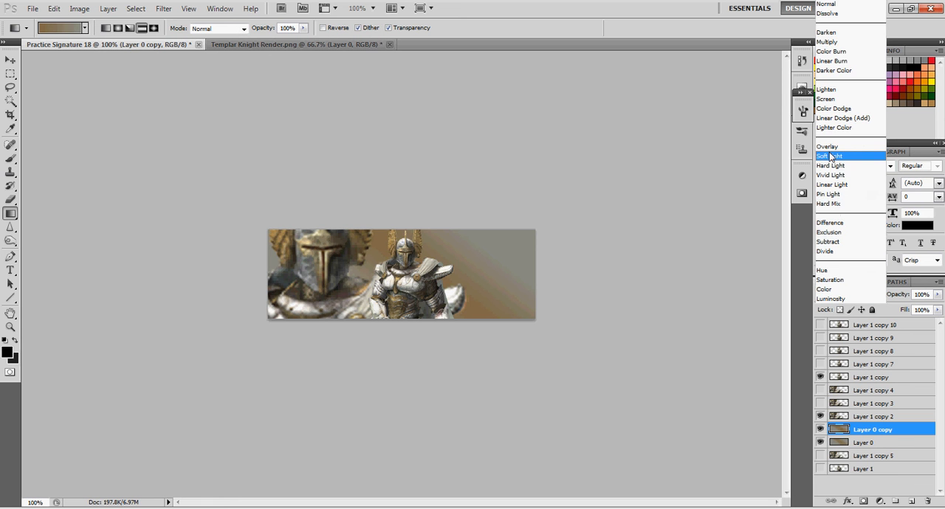
left_click(830, 165)
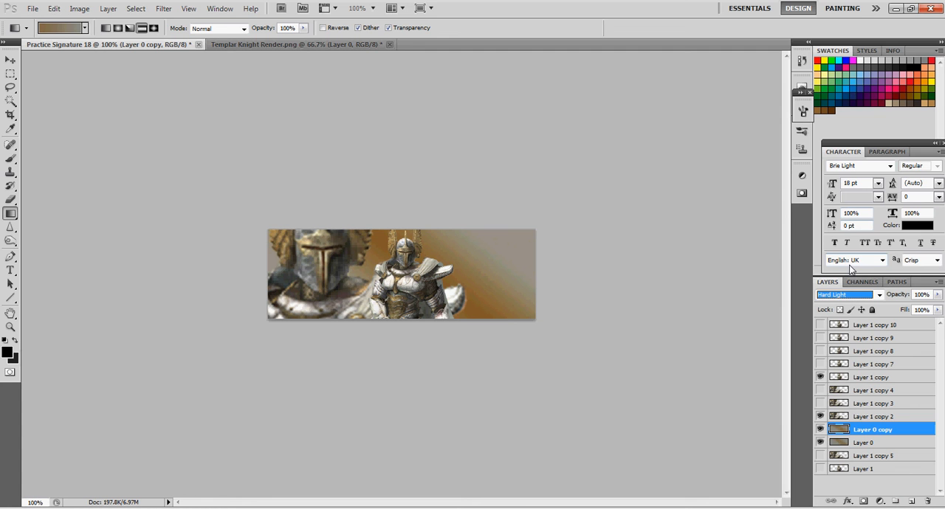
Hide the small knight and smudge the entire large knight on Layer 1 copy 2 with a size 15 brush at 95% strength
left_click(865, 444)
left_click(864, 431)
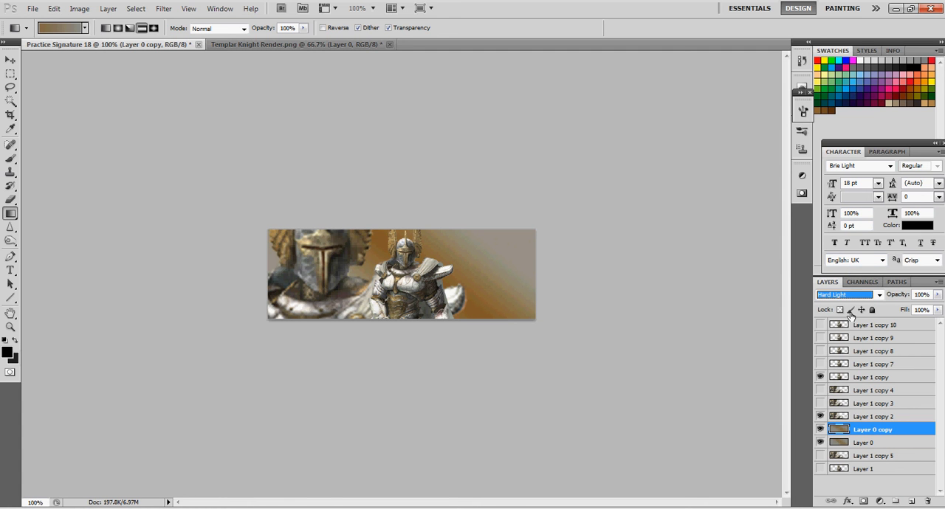
left_click(863, 418)
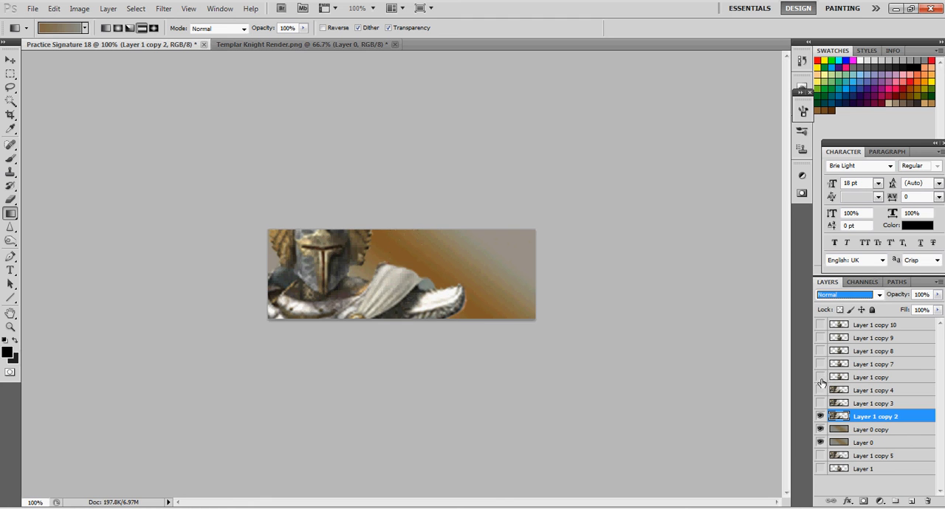
left_click(11, 230)
left_click(44, 248)
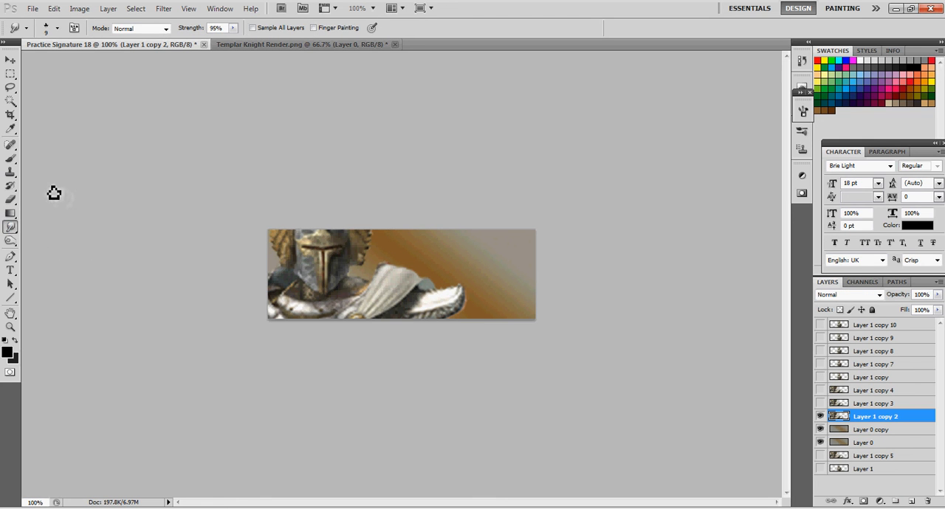
left_click(45, 30)
left_click(46, 35)
key("bracketright")
key("bracketright")
mouse_move(281, 238)
left_mouse_down()
mouse_move(273, 274)
mouse_move(282, 309)
mouse_move(313, 329)
mouse_move(432, 319)
mouse_move(463, 305)
mouse_move(373, 279)
mouse_move(357, 245)
mouse_move(306, 235)
mouse_move(292, 265)
mouse_move(343, 254)
mouse_move(325, 295)
mouse_move(422, 307)
mouse_move(364, 276)
mouse_move(361, 235)
mouse_move(287, 250)
mouse_move(275, 287)
mouse_move(287, 321)
mouse_move(403, 323)
mouse_move(400, 305)
mouse_move(346, 258)
mouse_move(300, 243)
mouse_move(299, 219)
left_mouse_up()
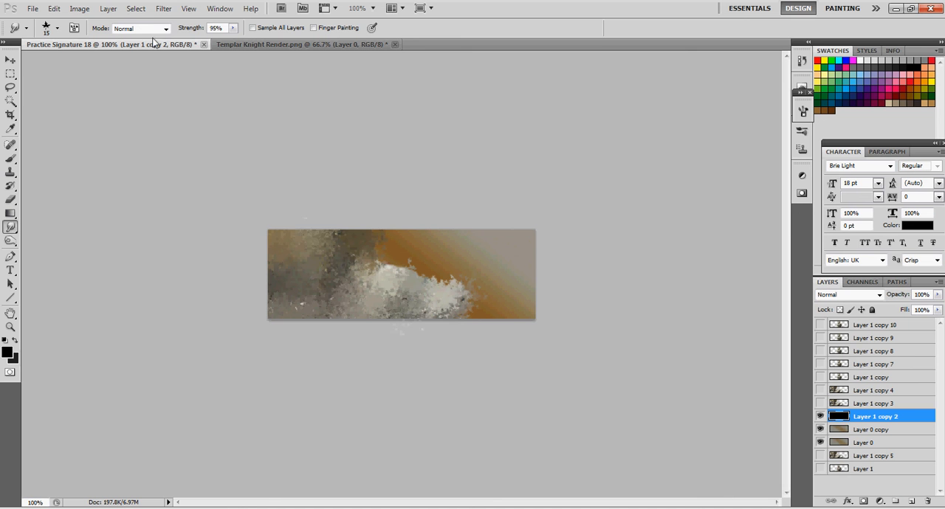
Apply a Gaussian Blur with a 20 pixel radius to the smudged Layer 1 copy 2
left_click(164, 9)
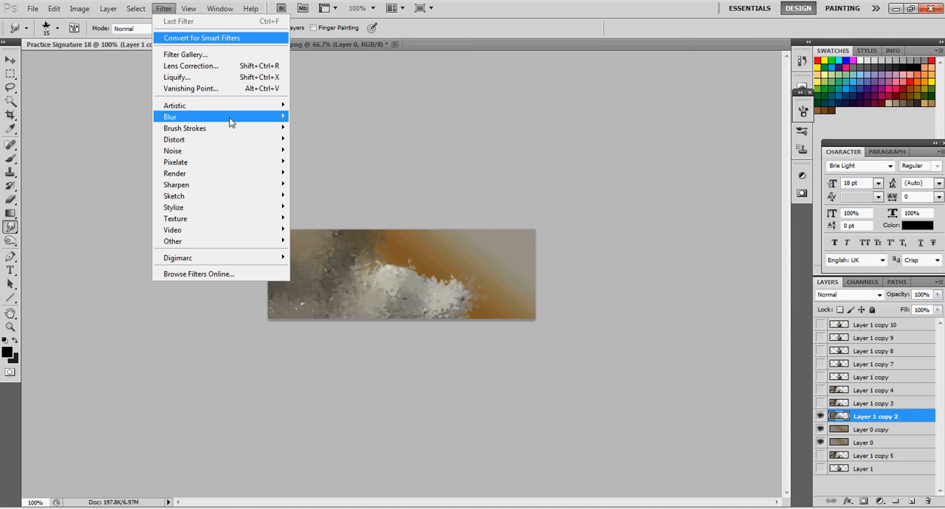
mouse_move(280, 118)
left_click(334, 162)
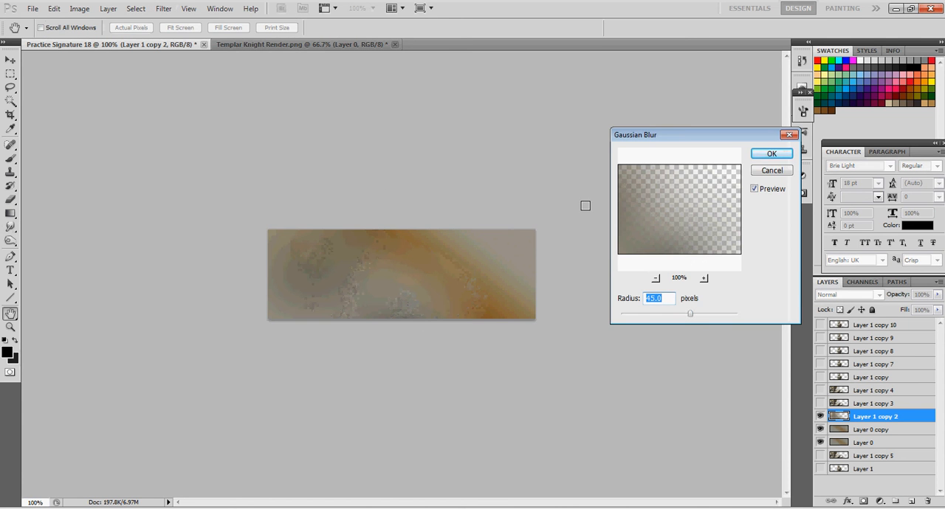
left_click_drag(693, 319, 659, 317)
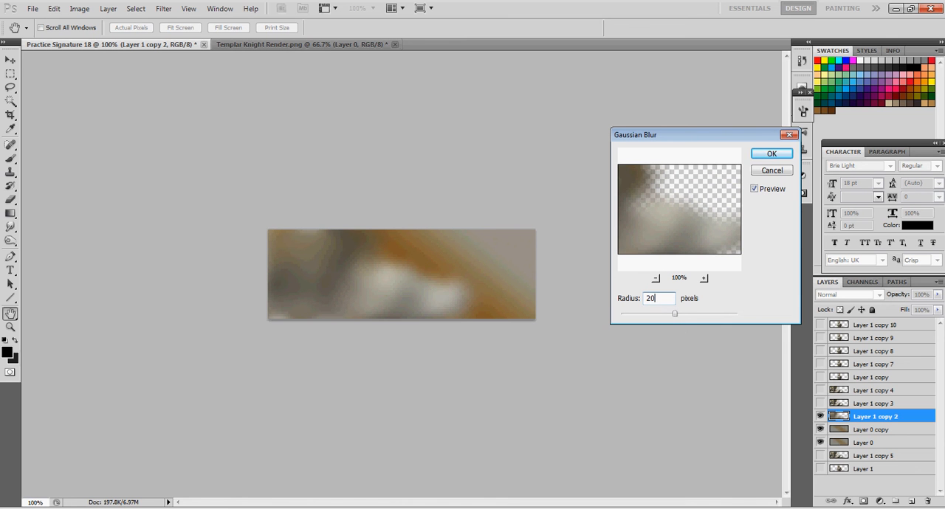
type("20")
left_click(774, 153)
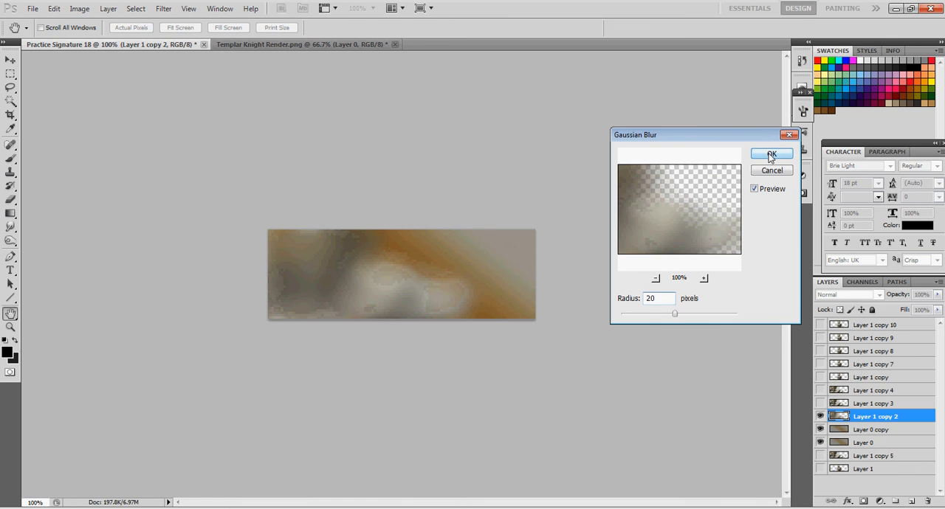
Show Layer 1 copy 3 and smudge the large knight's wings, shoulders and edges with a size 9 brush, sparing the helmet
left_click(871, 404)
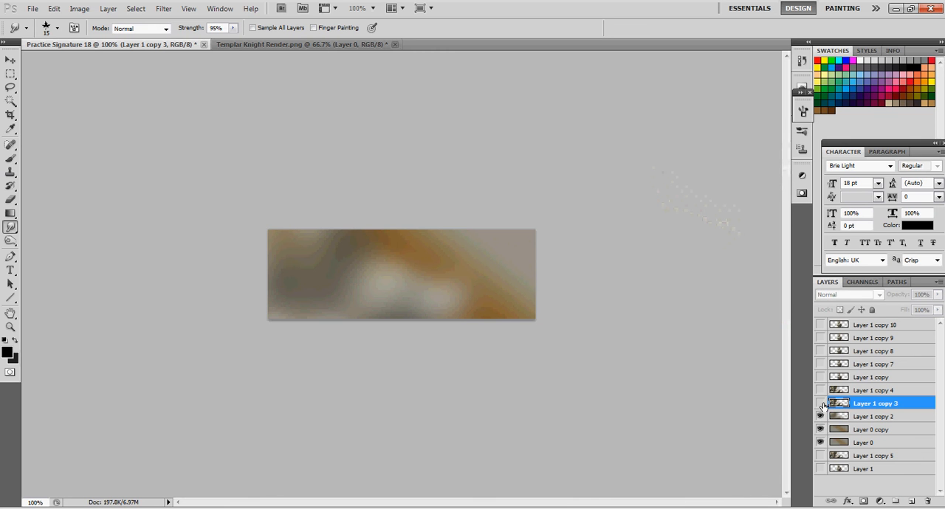
left_click(819, 404)
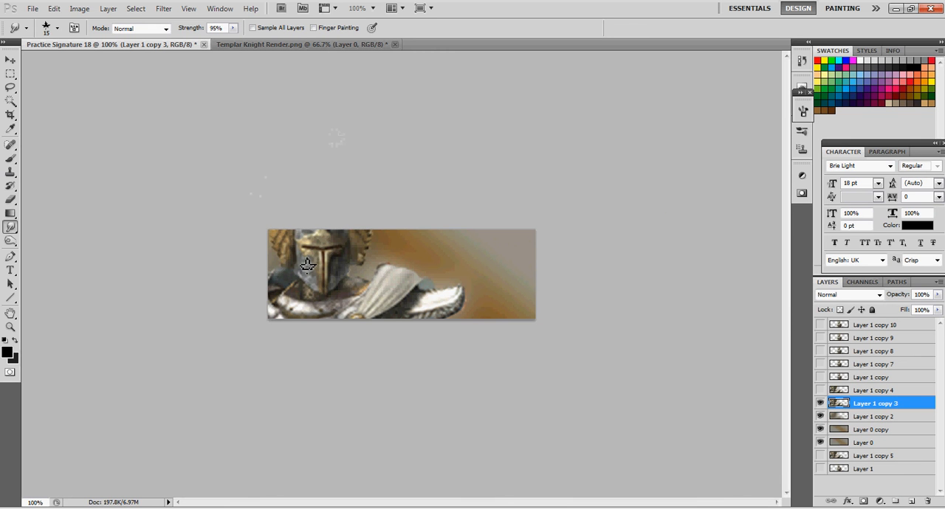
key("bracketleft")
mouse_move(282, 252)
left_mouse_down()
mouse_move(270, 296)
mouse_move(274, 324)
mouse_move(294, 335)
mouse_move(394, 320)
mouse_move(285, 325)
mouse_move(432, 322)
mouse_move(473, 308)
mouse_move(457, 285)
mouse_move(425, 294)
mouse_move(397, 265)
mouse_move(362, 281)
mouse_move(385, 225)
mouse_move(375, 236)
mouse_move(386, 238)
mouse_move(385, 259)
mouse_move(453, 295)
mouse_move(290, 247)
left_mouse_up()
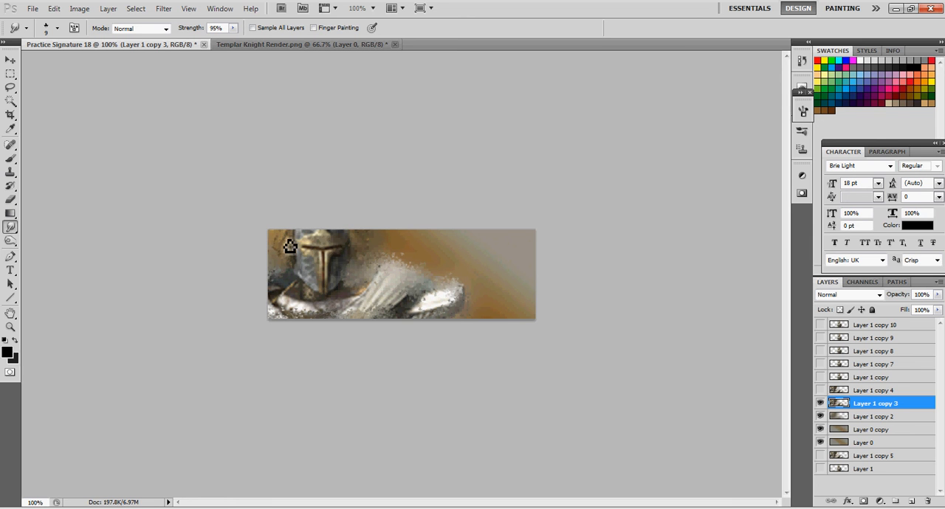
Apply a Motion Blur at a 45° angle and 75 pixel distance to Layer 1 copy 3
left_click(162, 8)
mouse_move(216, 118)
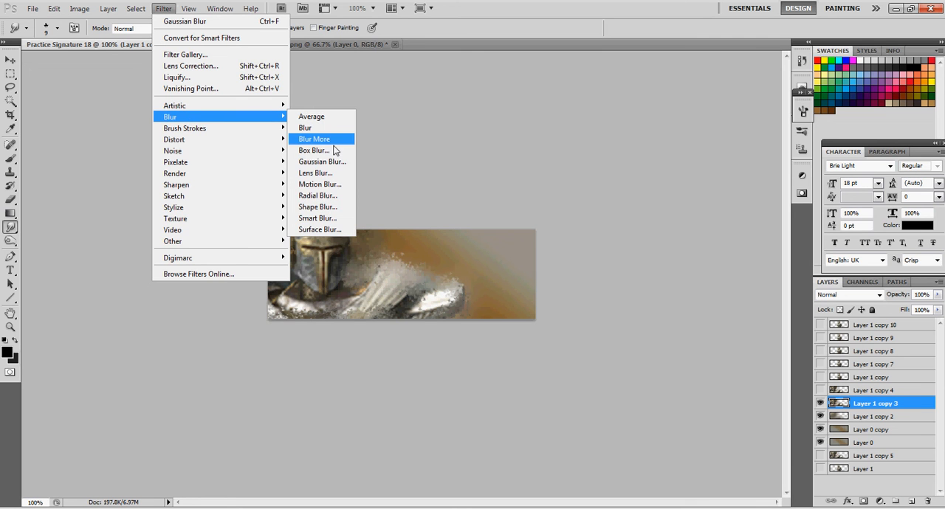
left_click(331, 184)
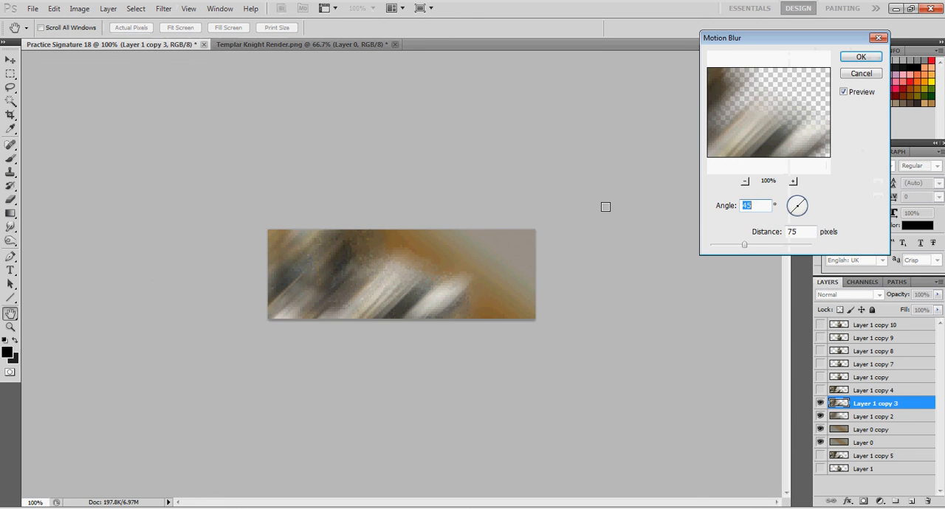
left_click(856, 59)
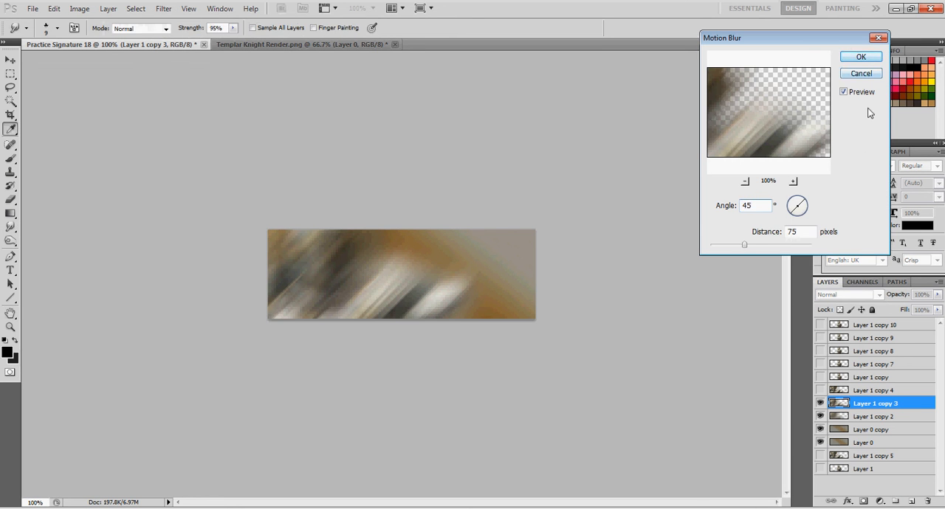
Show Layer 1 copy 4, duplicate it twice, hide both duplicates and make Layer 1 copy 4 active again
left_click(865, 395)
left_click(820, 390)
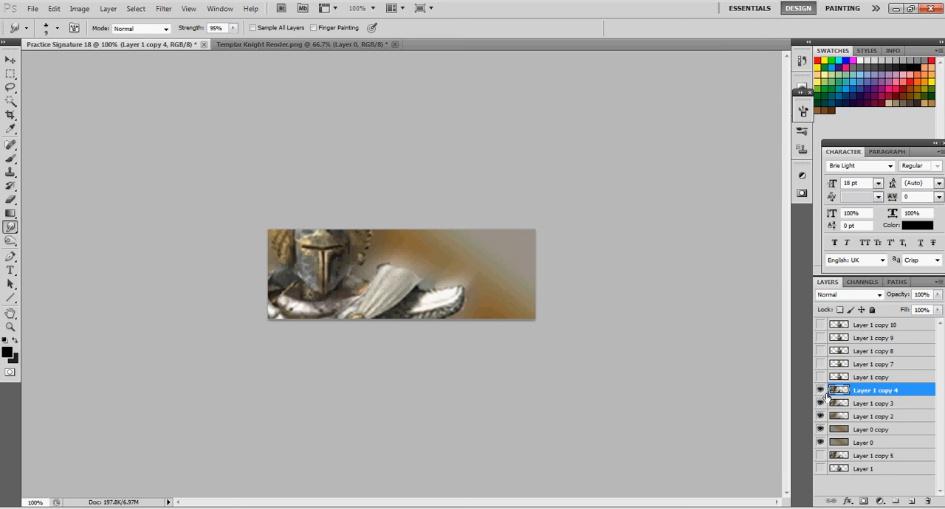
key("ctrl+j")
key("ctrl+j")
left_click_drag(821, 390, 821, 404)
left_click(873, 418)
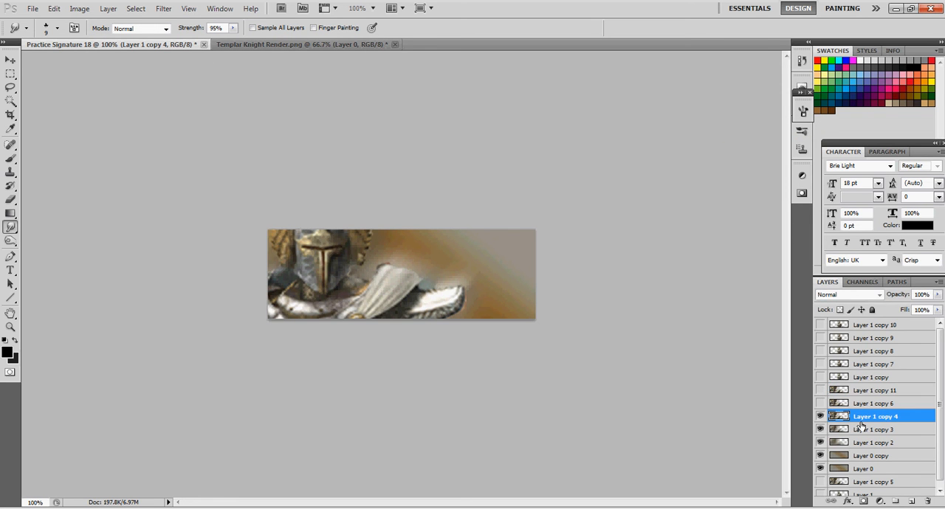
Set Layer 1 copy 4 to Soft Light blending and show the small knight on Layer 1 copy
left_click(819, 430)
left_click(819, 430)
left_click(849, 295)
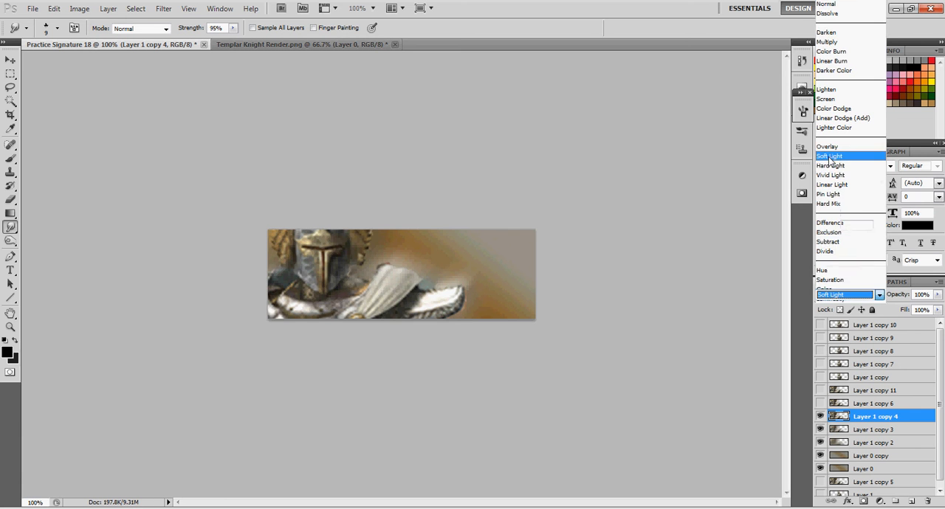
left_click(829, 161)
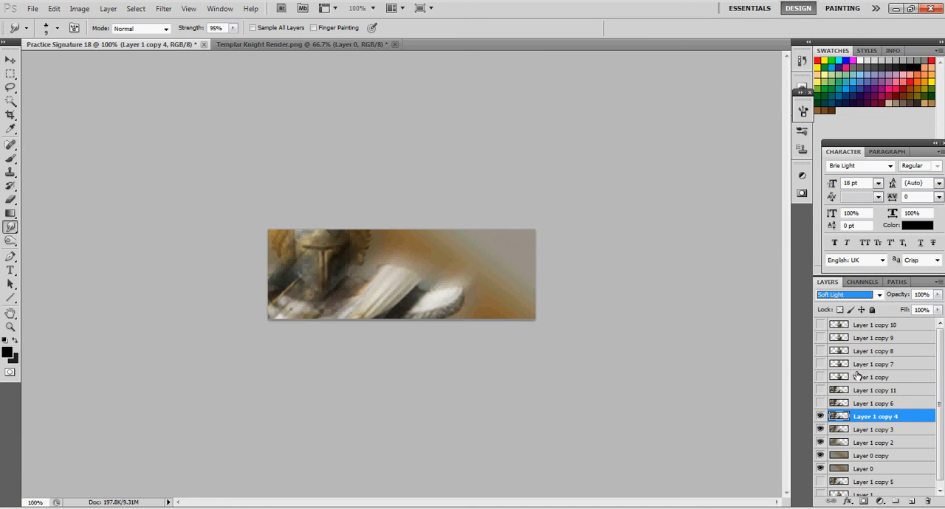
left_click(819, 377)
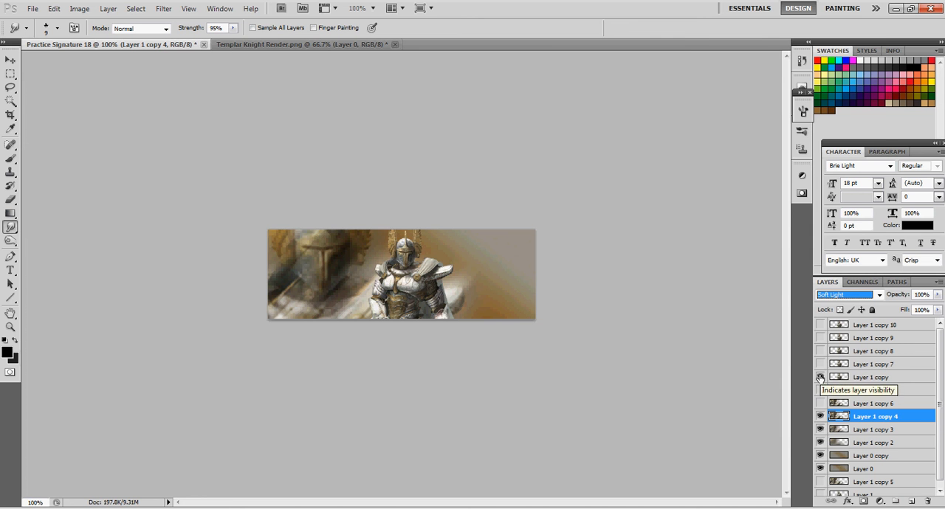
Show Layer 1 copy 6 with Hard Light blending and delete the surplus hidden duplicate, Layer 1 copy 11
left_click(871, 404)
left_click(819, 404)
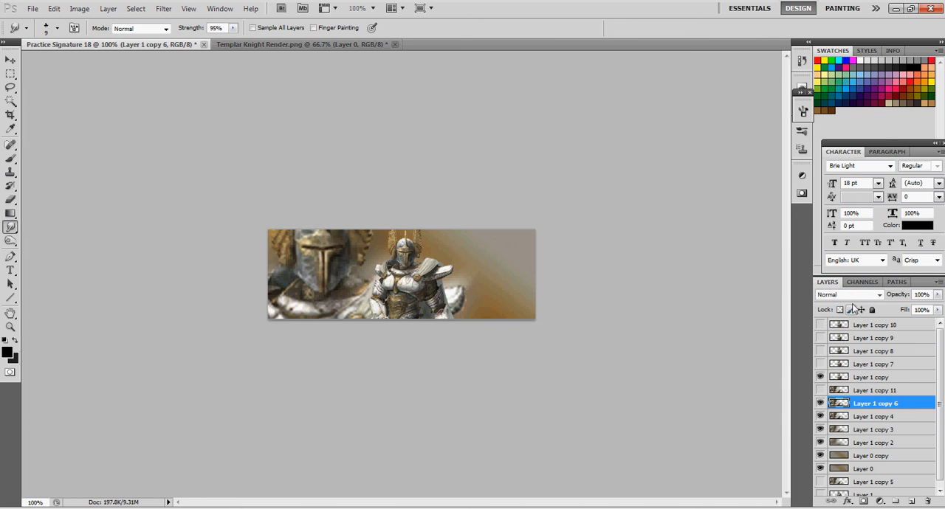
left_click(849, 295)
left_click(835, 166)
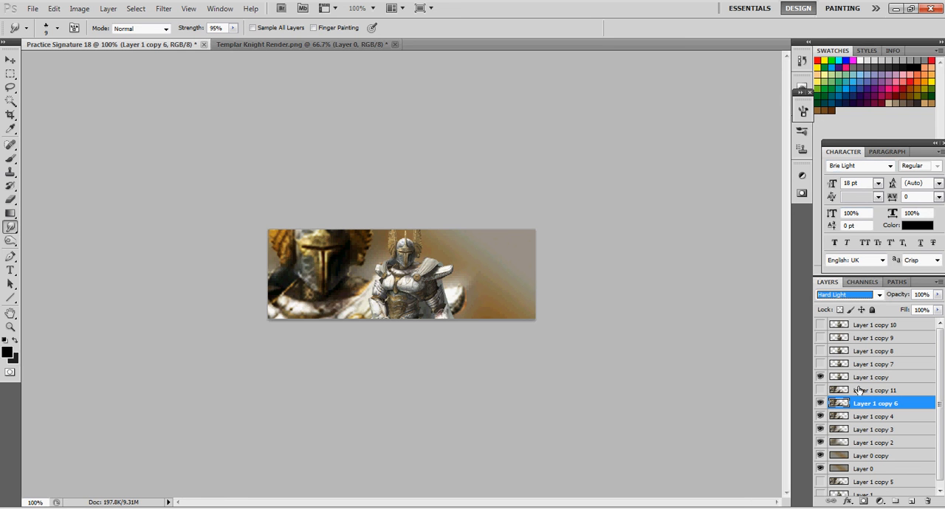
left_click(859, 392)
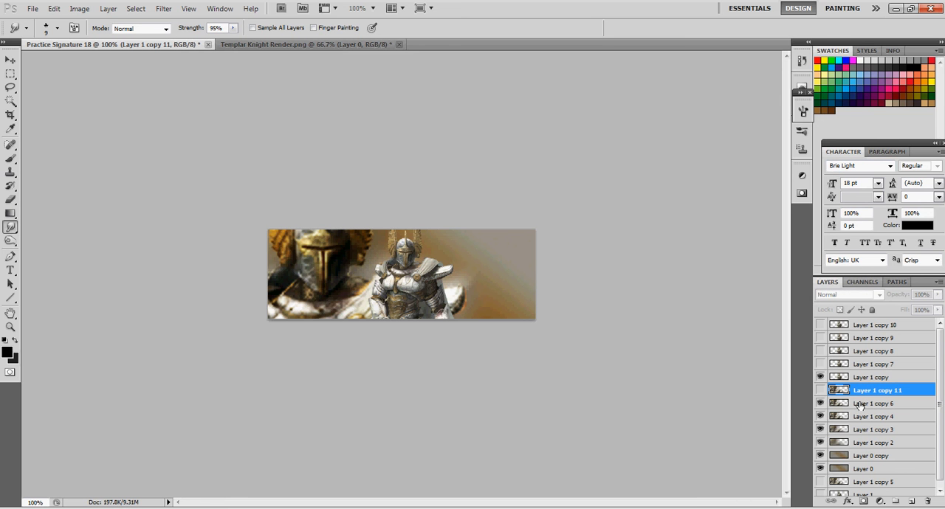
key("Delete")
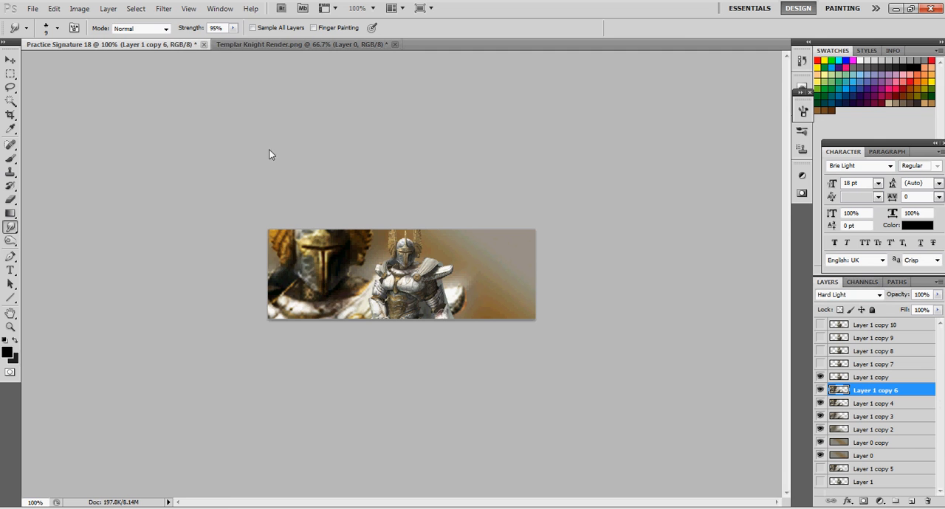
Apply the Sharpen filter to Layer 1 copy 6
left_click(164, 8)
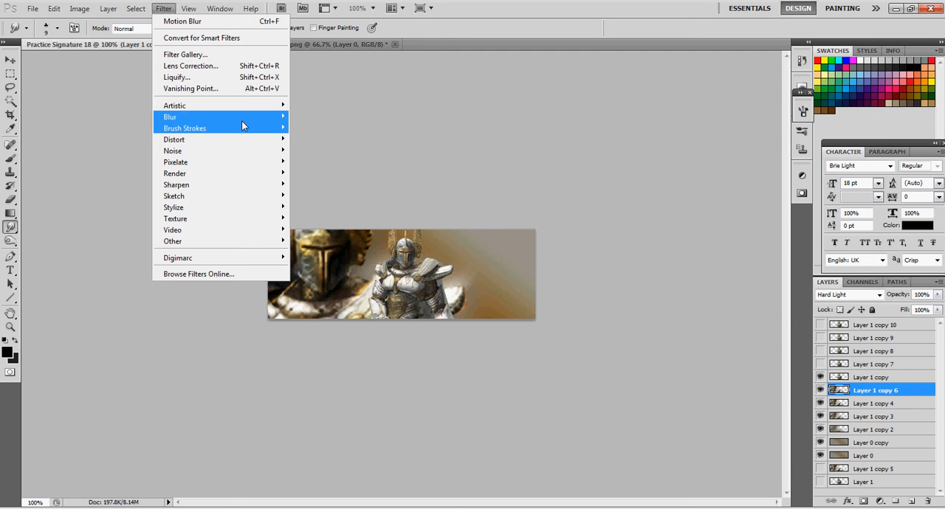
mouse_move(265, 185)
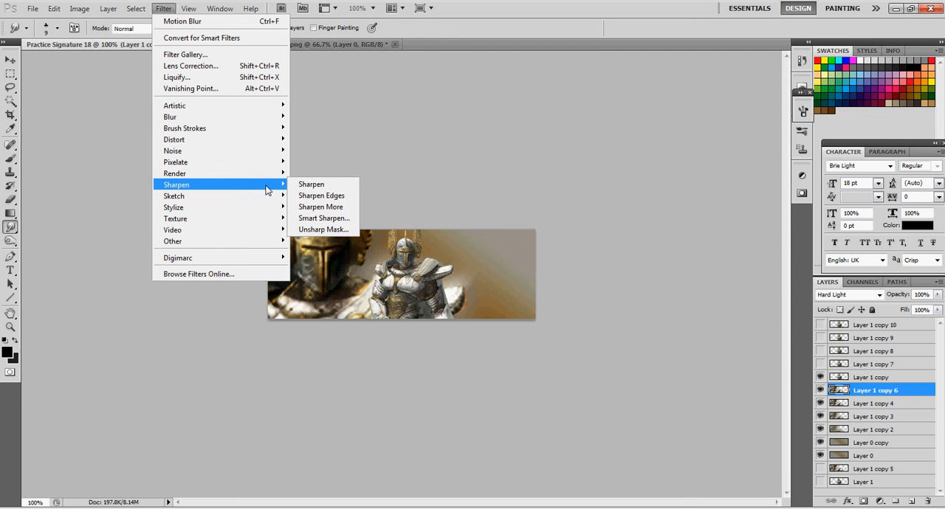
left_click(309, 186)
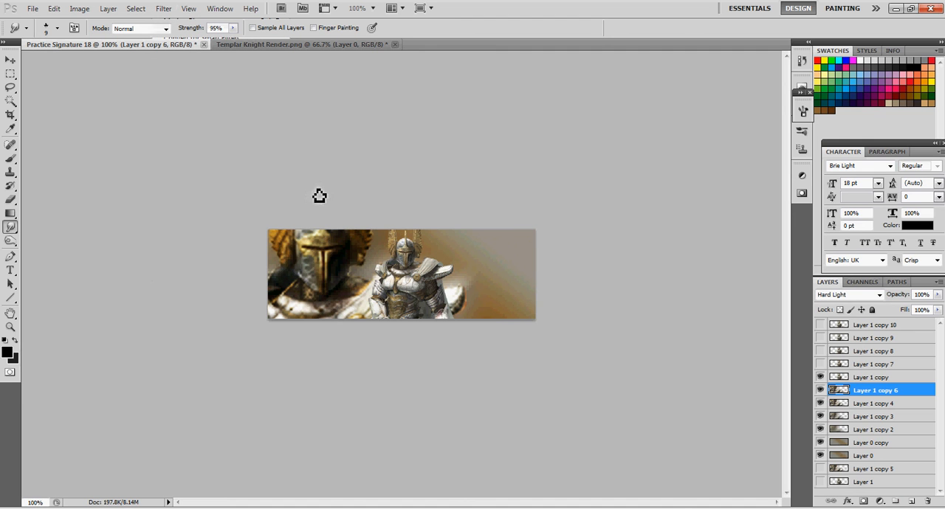
Soften the large knight on Layer 1 copy 6 with the Blur tool, using a 50 px brush at 50% strength
right_click(16, 231)
left_click(55, 225)
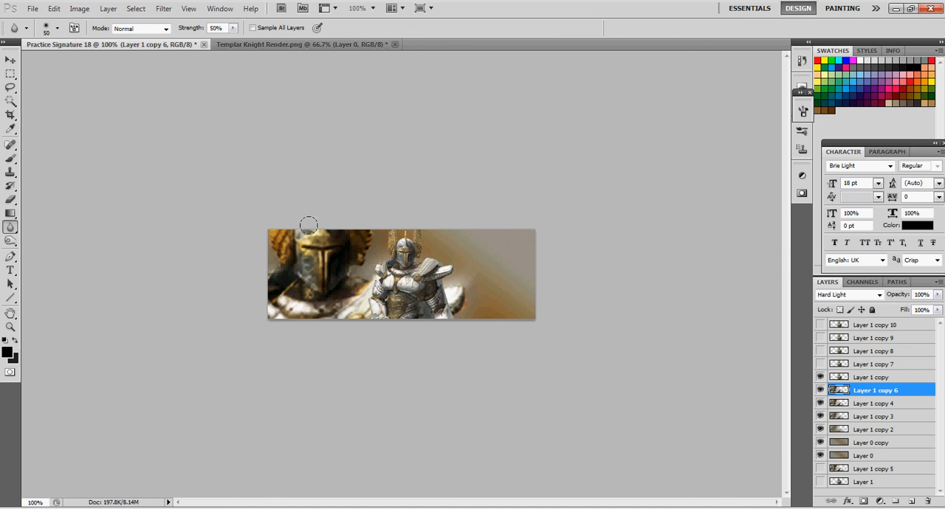
left_click(11, 60)
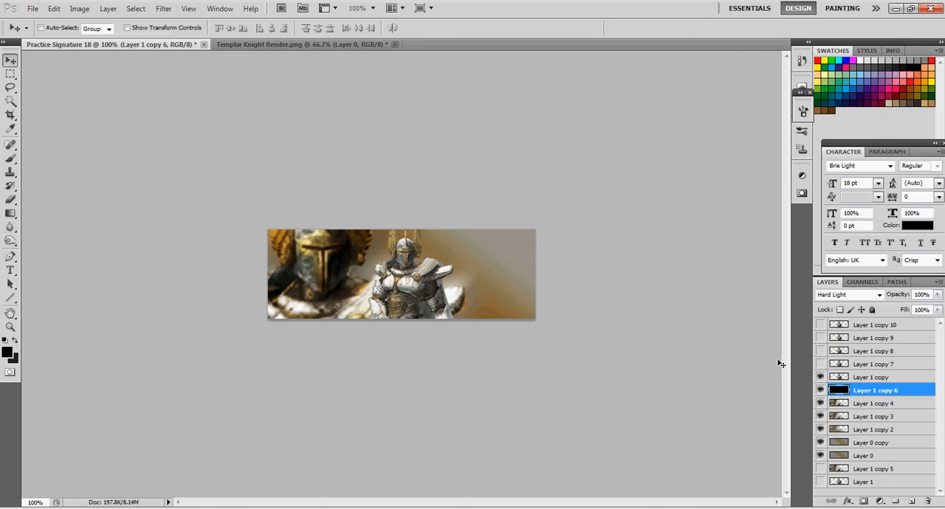
Make Layer 1 copy active and load the Smudge 2 Brushes.abr brush set for the Smudge tool
left_click(861, 378)
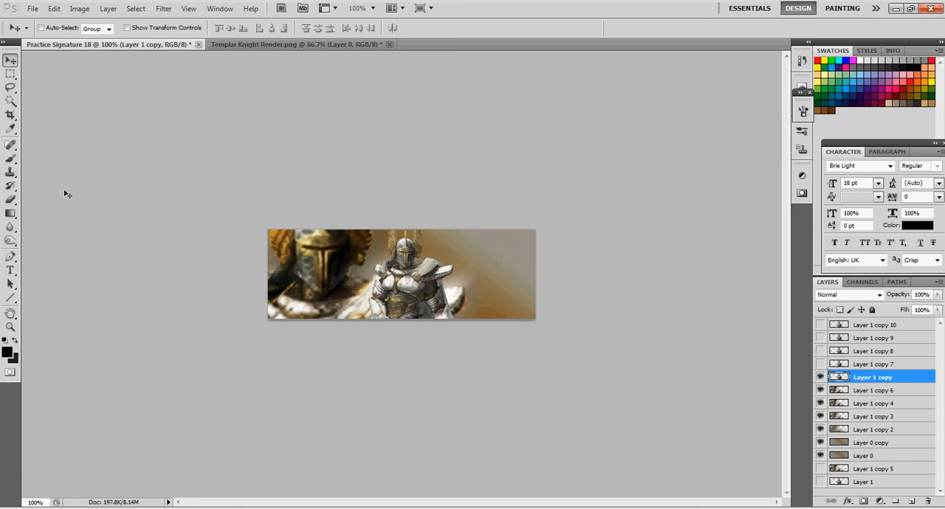
left_click(11, 228)
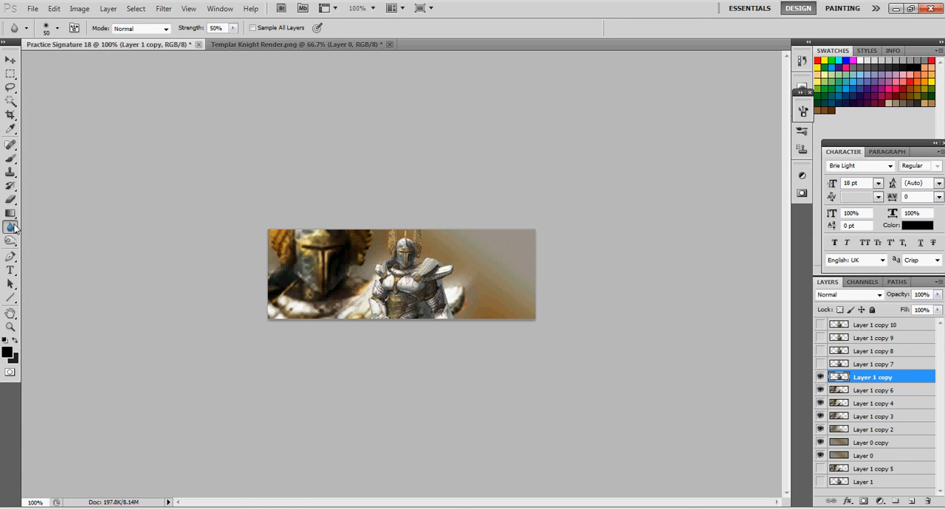
right_click(11, 227)
left_click(43, 240)
left_click(57, 28)
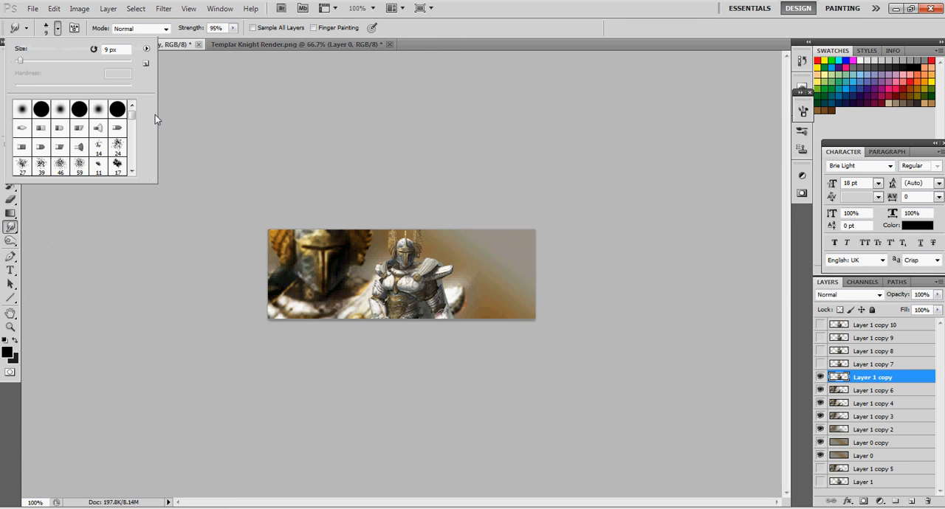
left_click_drag(131, 117, 132, 172)
left_click(146, 50)
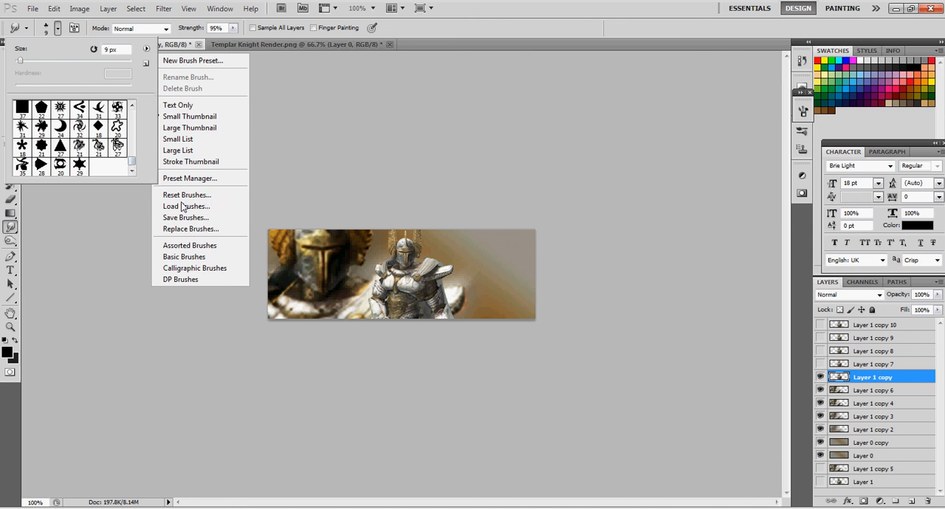
left_click(179, 206)
scroll(326, 251, "down", 5)
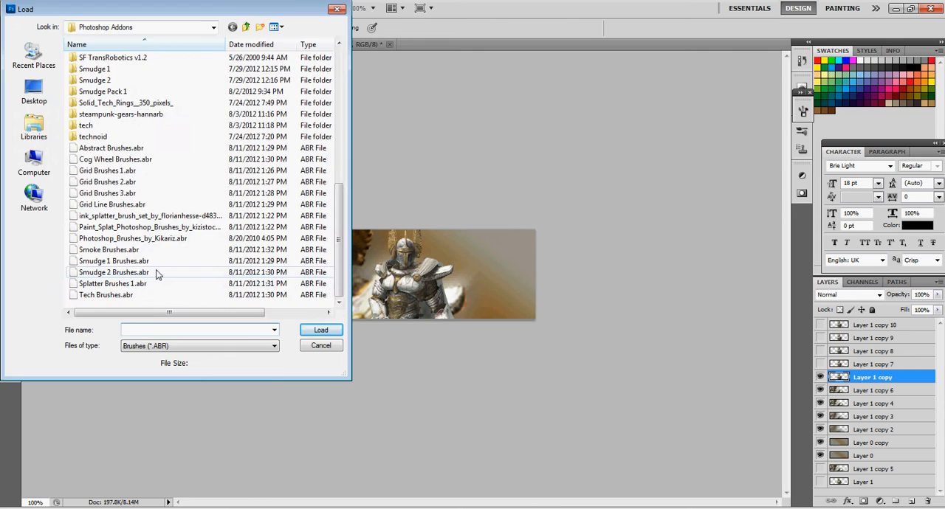
double_click(156, 269)
Choose the 152 px brush from the loaded smudge brushes for the Smudge tool
left_click_drag(130, 148, 122, 168)
left_click(40, 166)
left_click(91, 61)
left_click(46, 31)
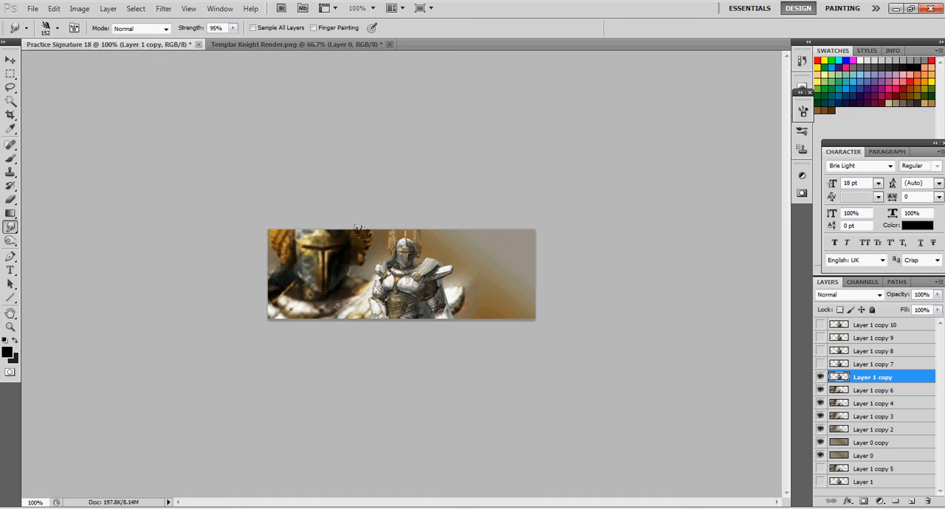
left_click_drag(355, 226, 384, 339)
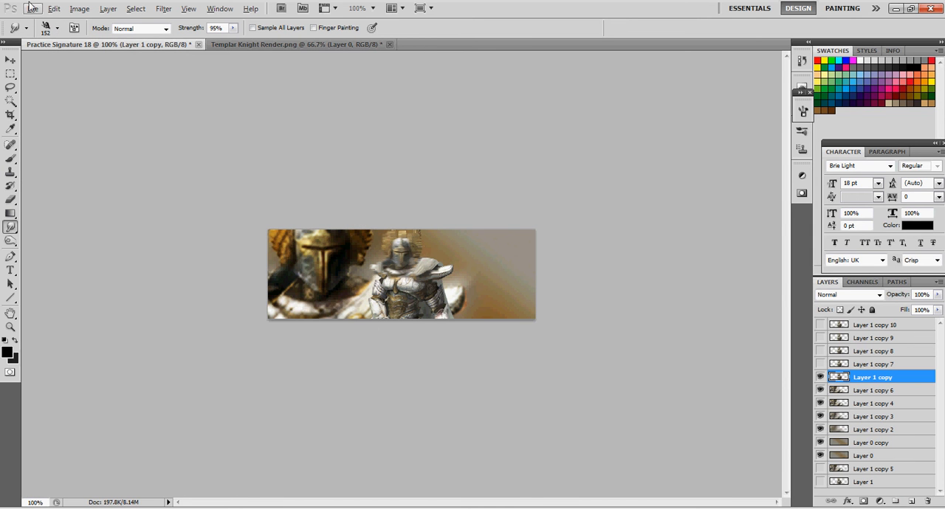
left_click(54, 8)
left_click(74, 42)
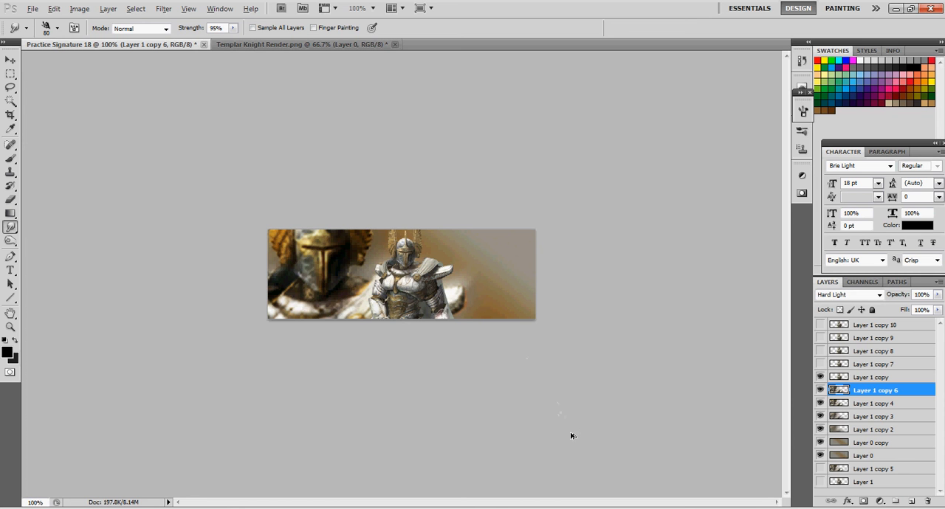
Smudge the small knight on Layer 1 copy with the brush at 80 px and apply a Gaussian Blur with a 25 pixel radius
left_click(858, 377)
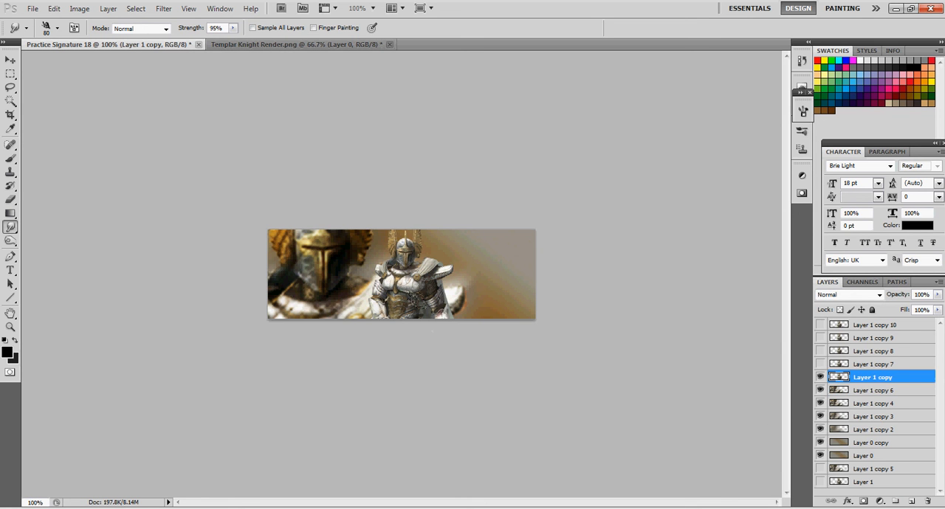
mouse_move(432, 331)
left_mouse_down()
mouse_move(439, 304)
mouse_move(426, 274)
mouse_move(439, 270)
mouse_move(367, 226)
mouse_move(377, 245)
mouse_move(367, 262)
mouse_move(355, 263)
mouse_move(354, 304)
mouse_move(417, 306)
left_mouse_up()
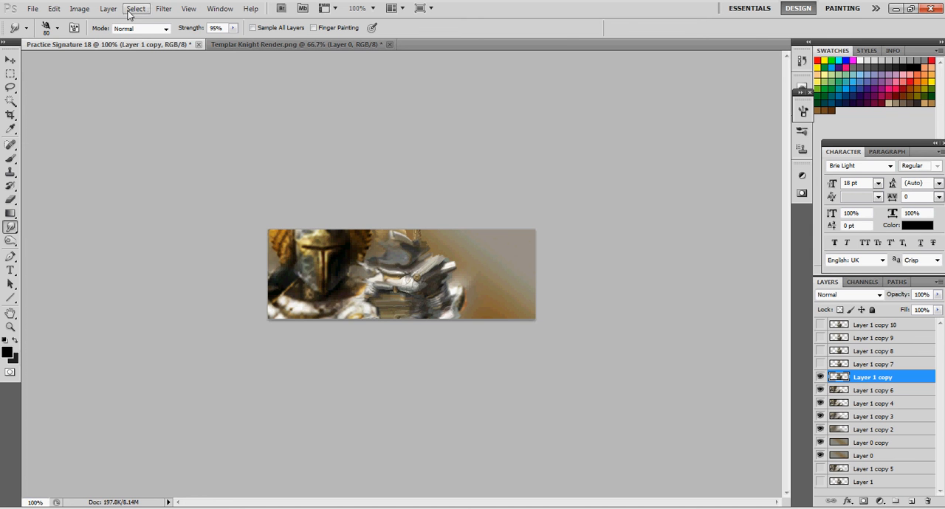
left_click(163, 8)
mouse_move(214, 118)
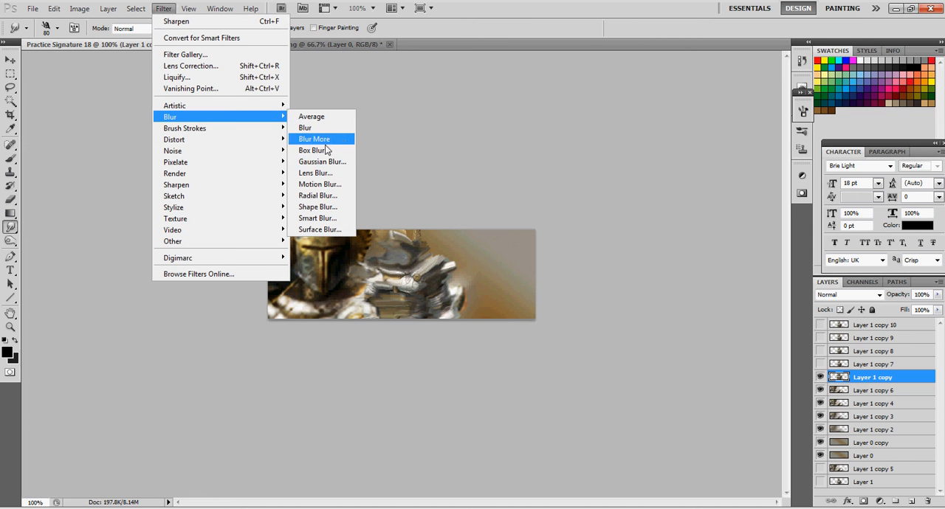
left_click(328, 162)
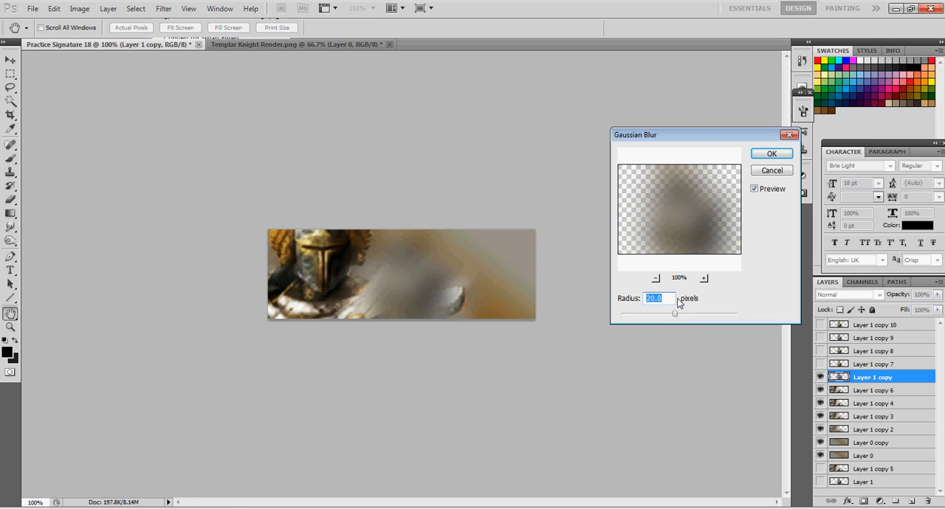
type("15")
key("BackSpace")
key("BackSpace")
type("25")
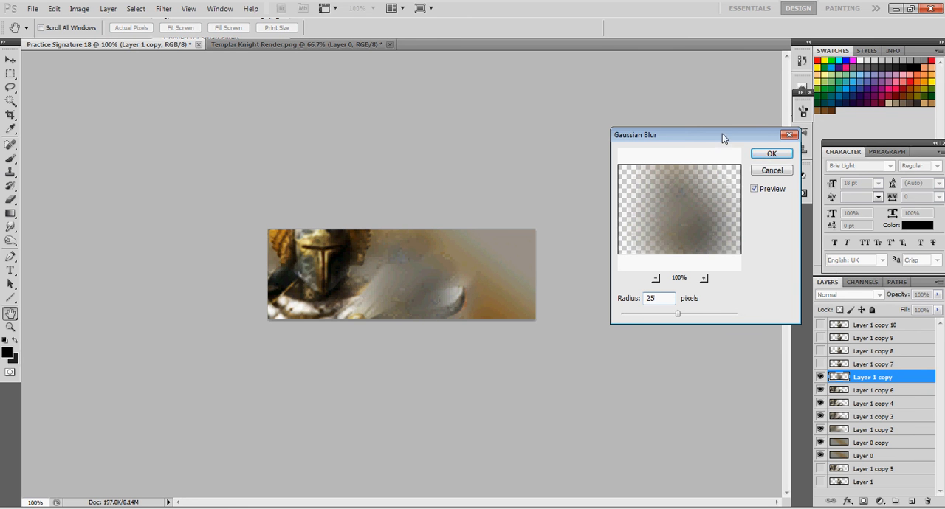
left_click(772, 153)
Make Layer 1 copy 7 active and visible, and set the Smudge tool to the maple leaf brush at 7 px
left_click(874, 364)
left_click(820, 364)
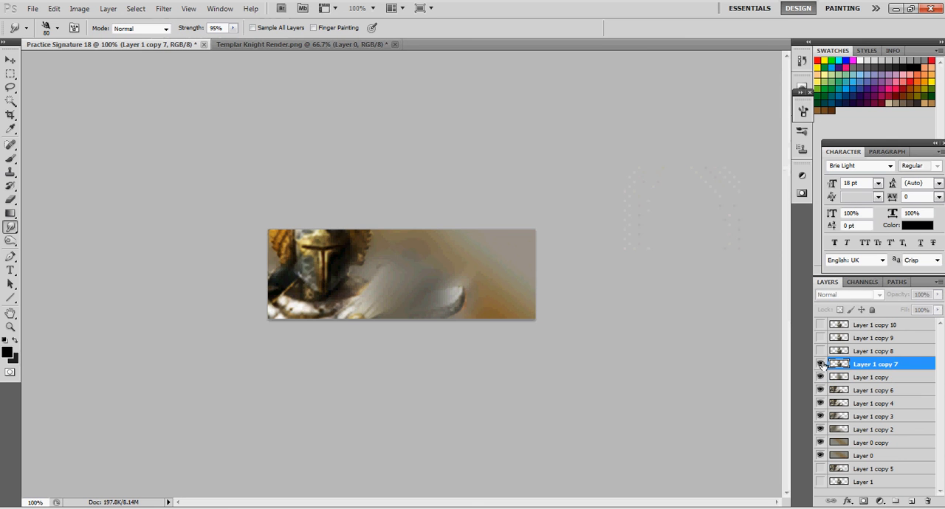
left_click(48, 30)
left_click_drag(133, 163, 134, 119)
left_click(22, 161)
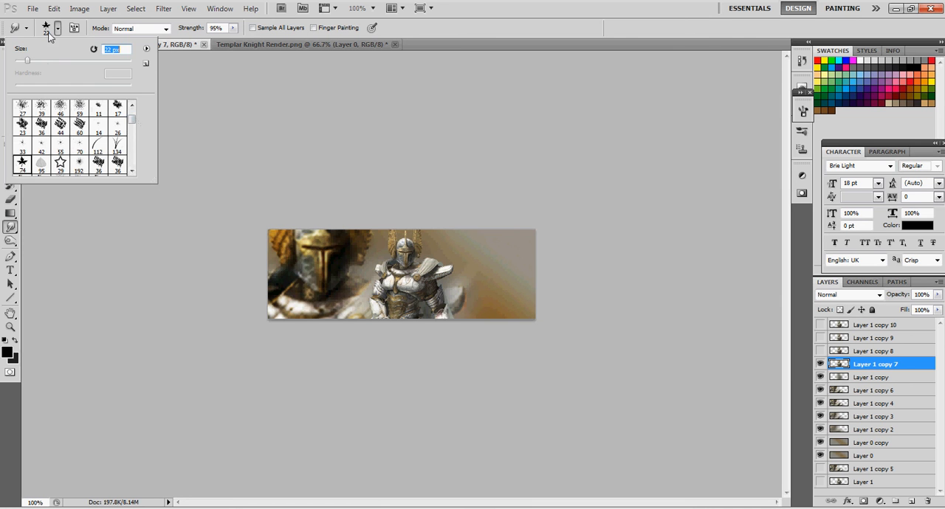
key("Return")
key("ctrl+plus")
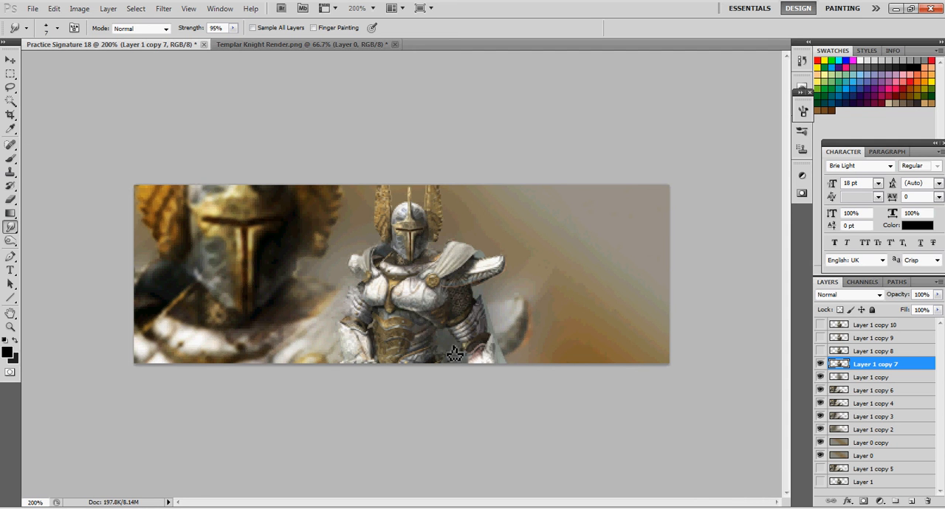
Smudge around the small knight's outline on Layer 1 copy 7 with the brush at 7 and 5 px, and set the layer to Soft Light
mouse_move(500, 341)
left_mouse_down()
mouse_move(489, 306)
mouse_move(496, 280)
mouse_move(481, 286)
mouse_move(496, 290)
mouse_move(513, 266)
mouse_move(481, 266)
mouse_move(467, 254)
left_mouse_up()
key("bracketleft")
key("bracketleft")
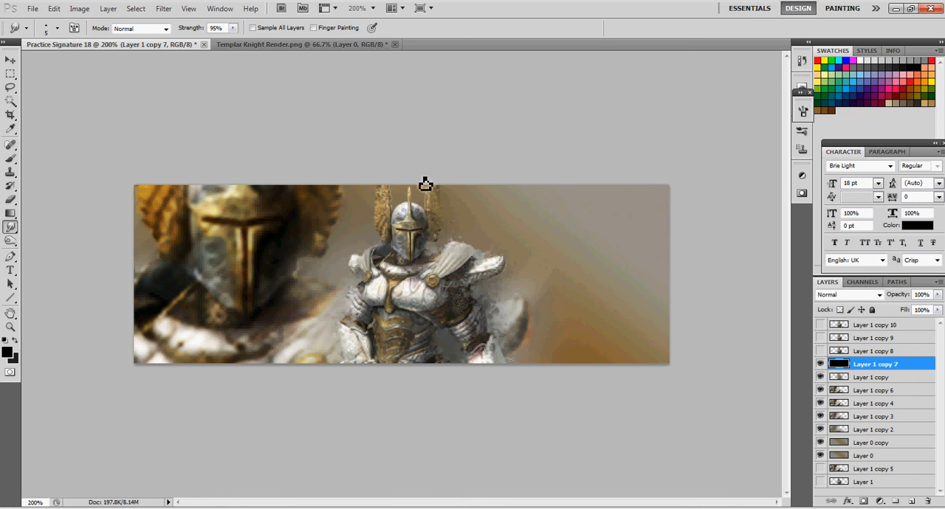
mouse_move(374, 255)
left_mouse_down()
mouse_move(361, 259)
mouse_move(333, 365)
left_mouse_up()
mouse_move(516, 352)
left_mouse_down()
mouse_move(508, 369)
mouse_move(484, 325)
mouse_move(500, 273)
mouse_move(457, 253)
mouse_move(435, 205)
mouse_move(422, 257)
left_mouse_up()
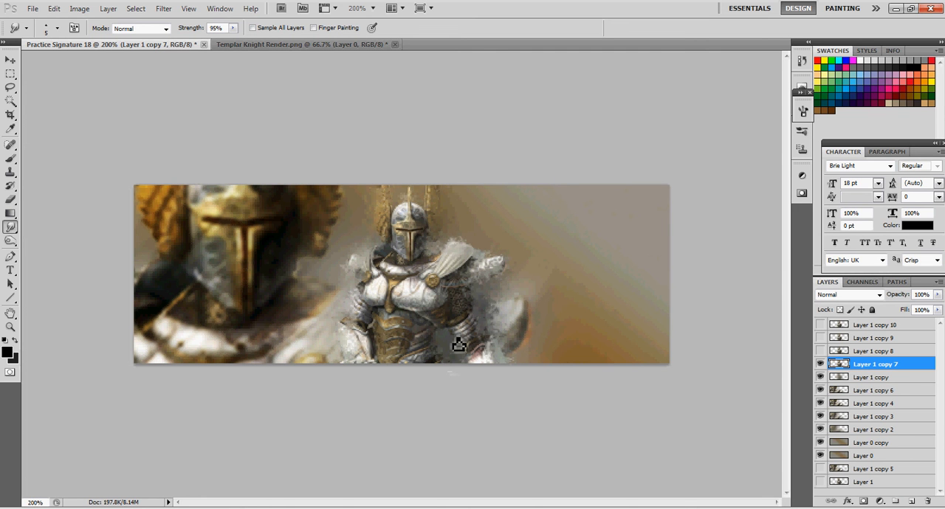
left_click(840, 156)
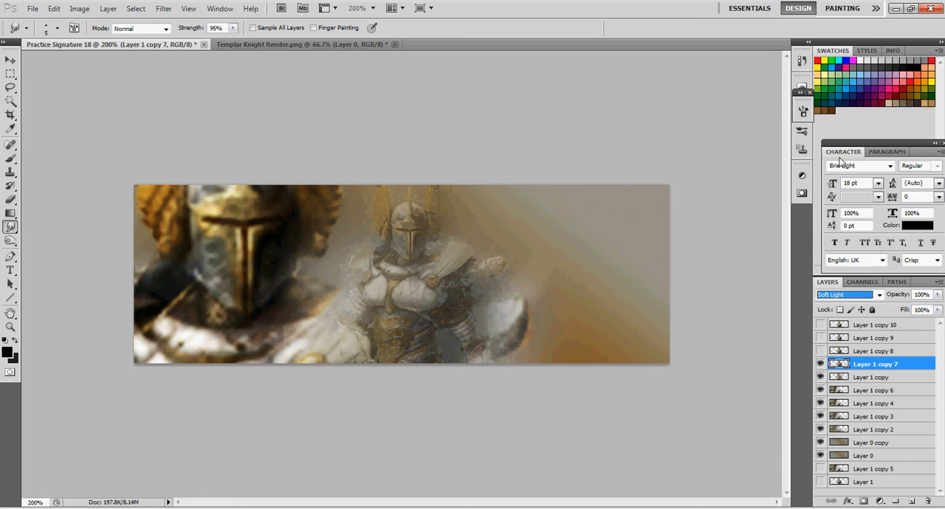
Show Layer 1 copy 8 and apply a Motion Blur at a 45° angle and 75 pixel distance
left_click(871, 351)
left_click(819, 351)
left_click(166, 10)
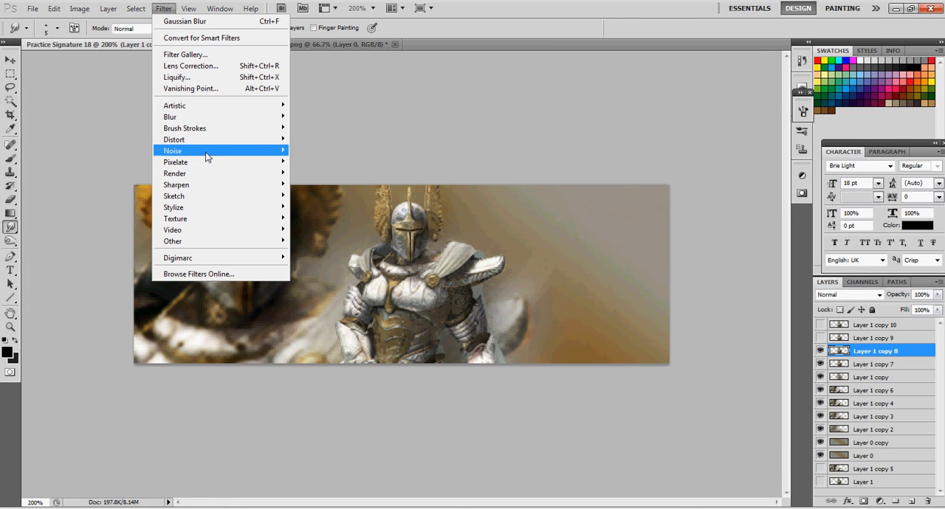
mouse_move(243, 119)
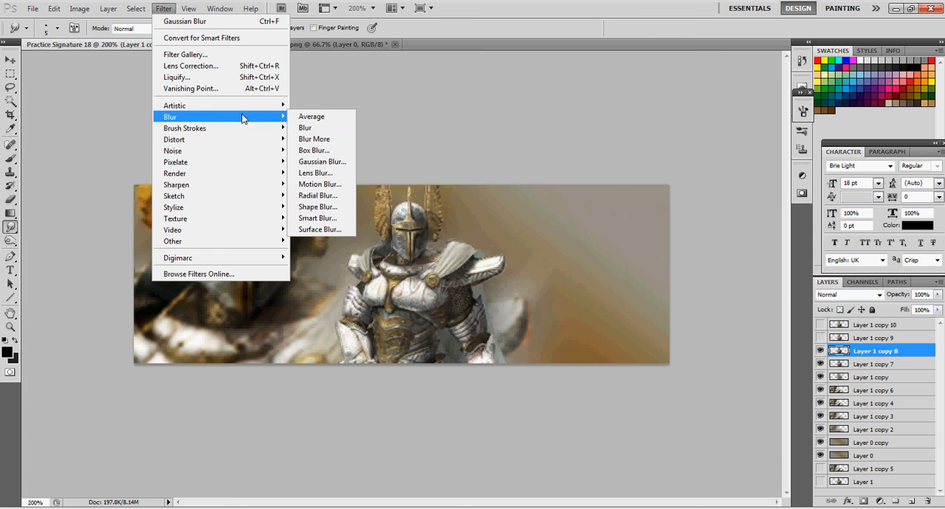
left_click(325, 185)
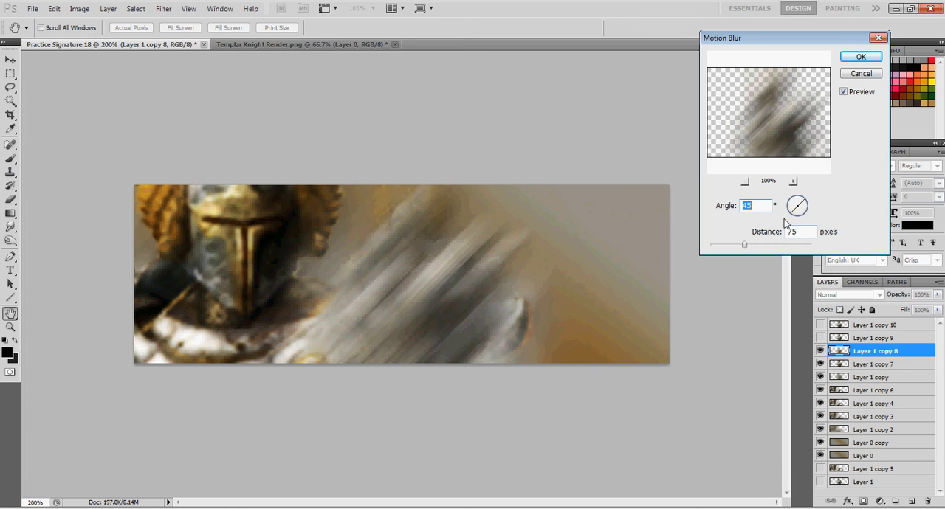
left_click(854, 59)
Show Layer 1 copy 9 and set its blending mode to Overlay
left_click(866, 339)
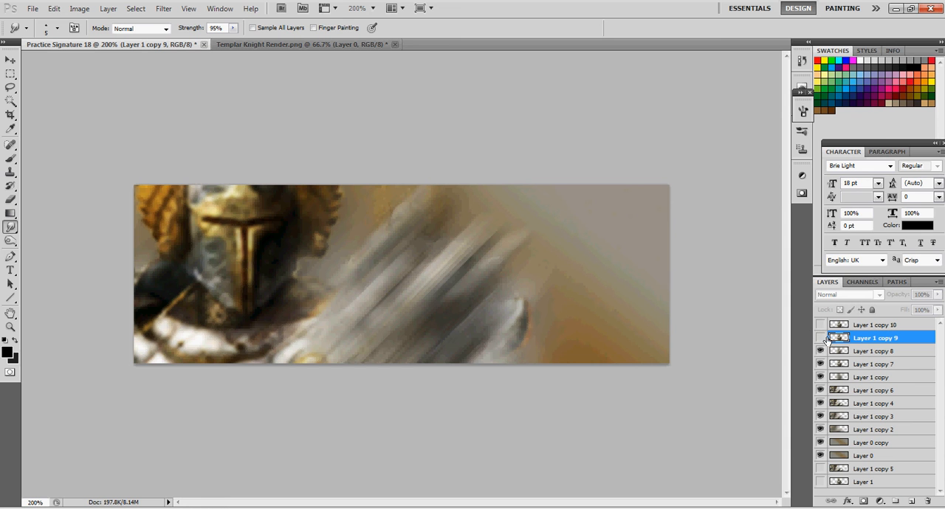
left_click(820, 324)
left_click(848, 295)
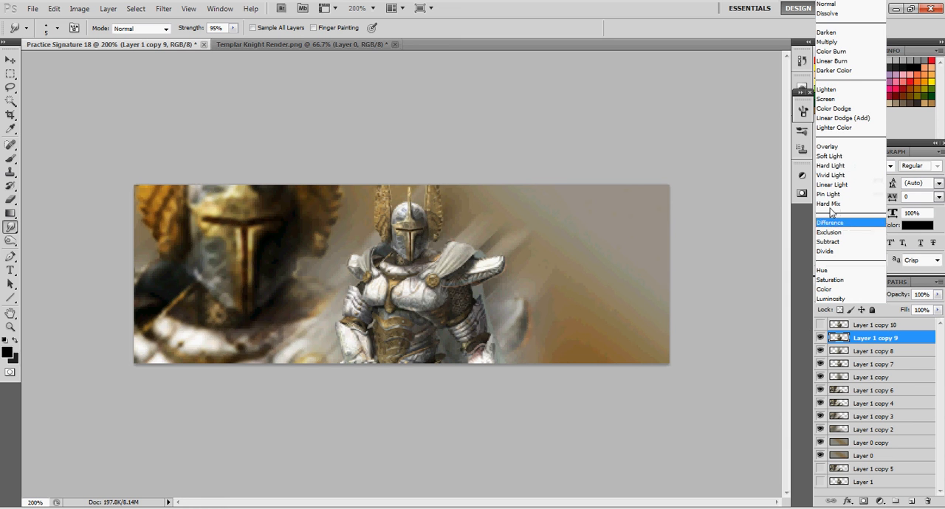
left_click(842, 150)
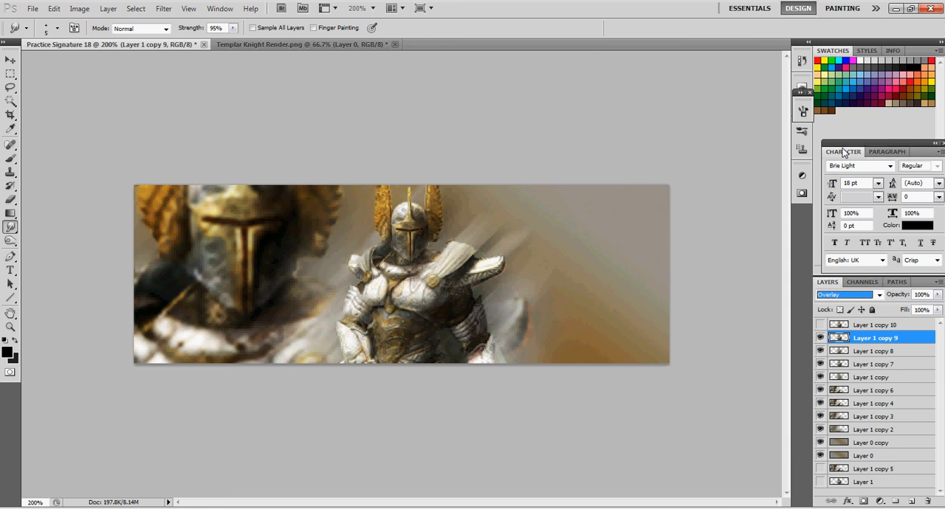
Delete the surplus hidden duplicate, Layer 1 copy 10
left_click(826, 327)
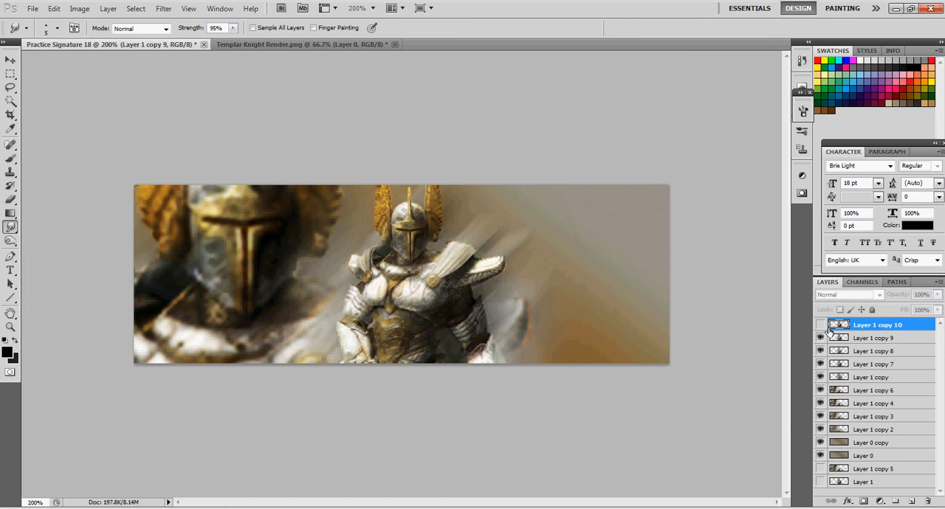
right_click(881, 328)
left_click(849, 129)
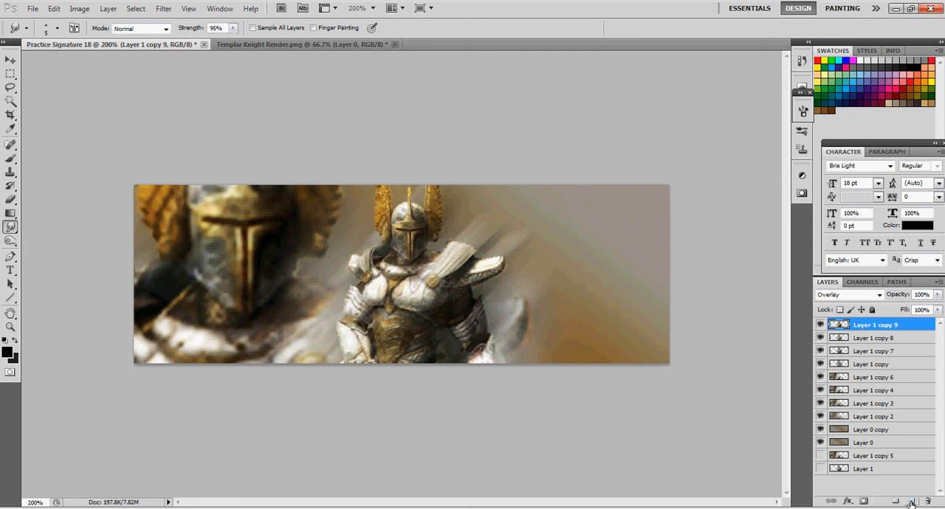
Add a text layer reading "IG Demon" beside the small knight's helmet
left_click(10, 271)
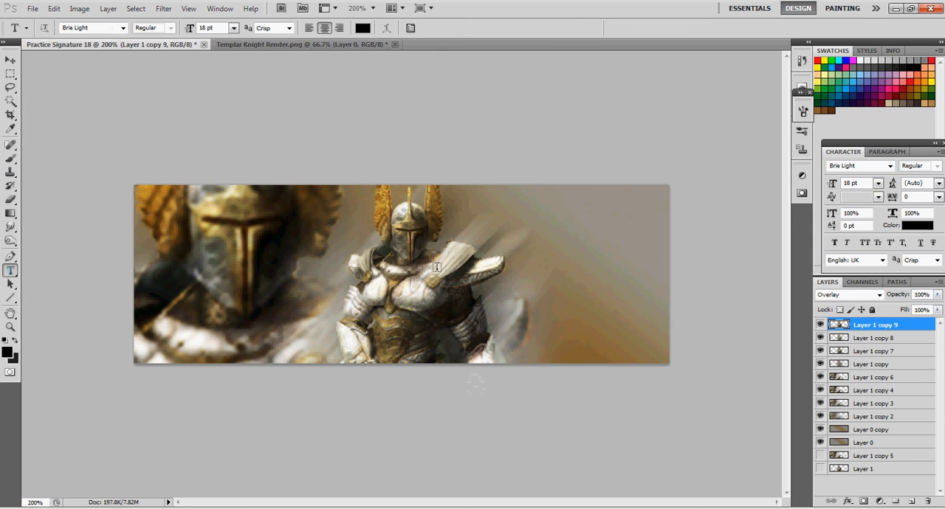
left_click(532, 222)
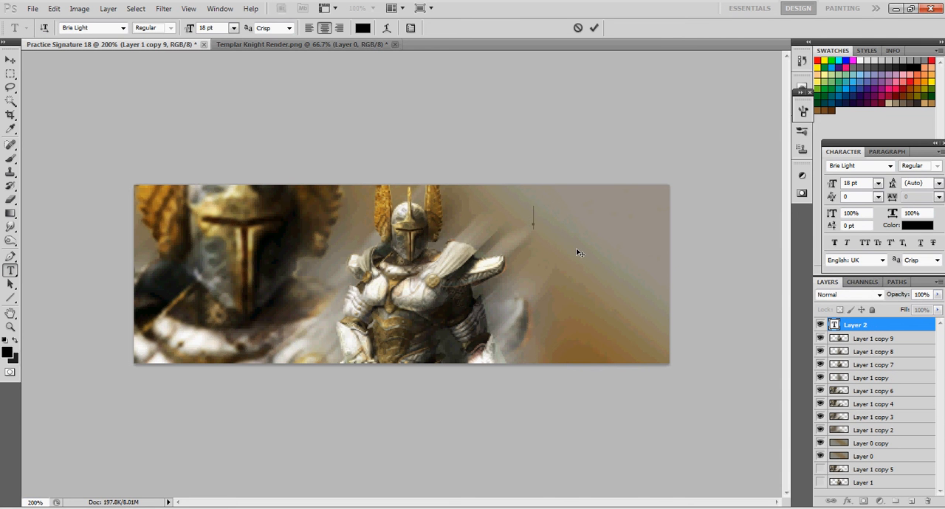
type("Knight")
left_click_drag(567, 218, 503, 218)
type("G")
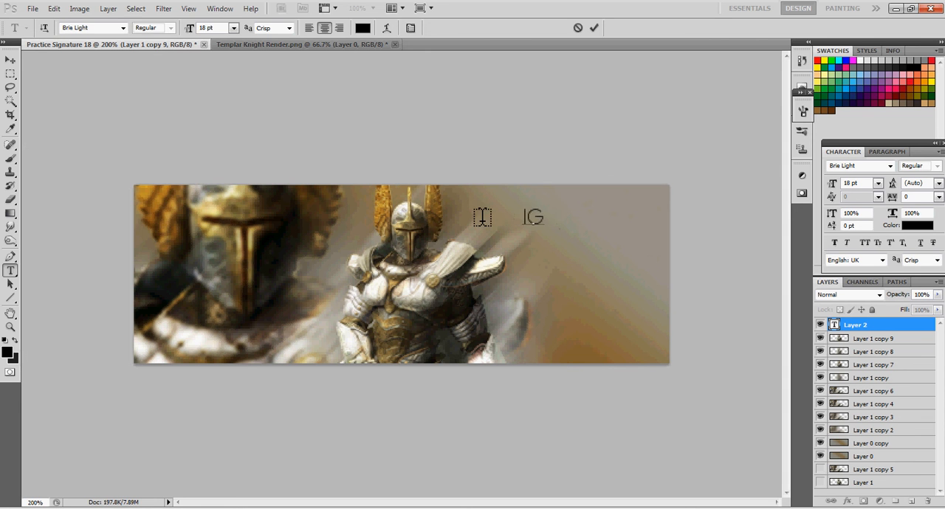
type(" Demon")
Try the Britannic Bold and Burnstown Dam fonts on the IG Demon text
left_click_drag(583, 222, 487, 218)
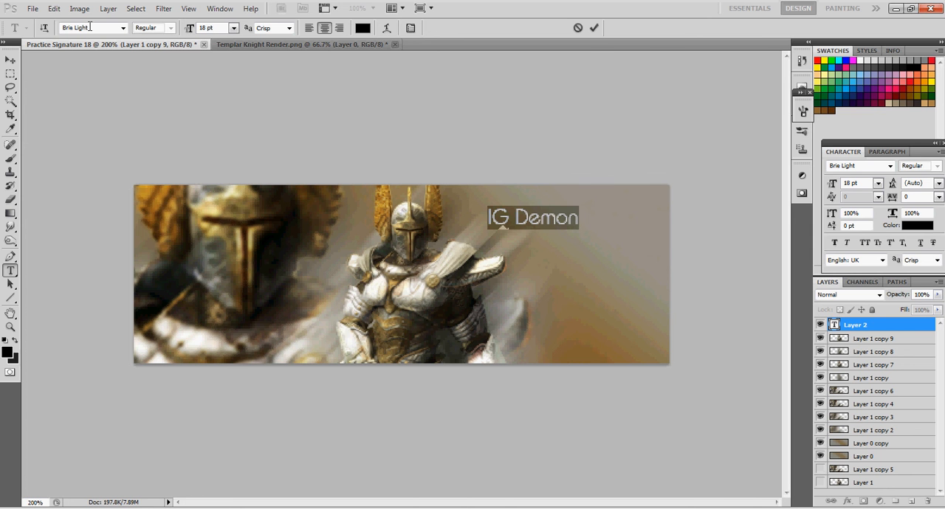
left_click(124, 29)
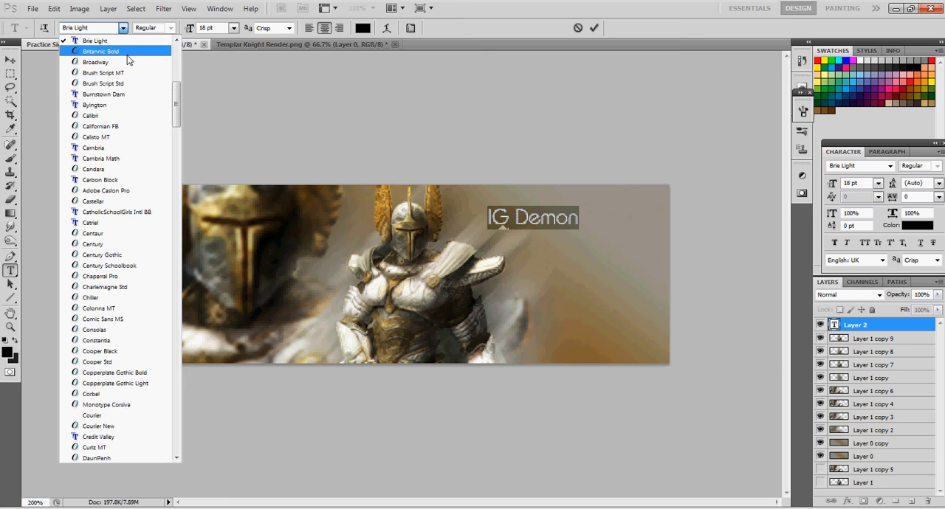
left_click(128, 54)
left_click(586, 225)
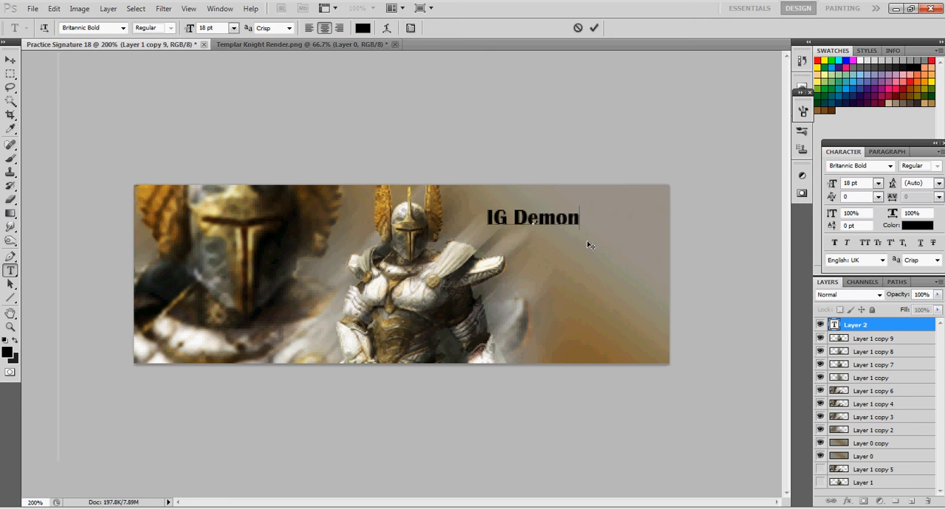
left_click_drag(583, 223, 483, 212)
left_click(124, 28)
left_click(127, 85)
Set the font of the IG Demon text to Byington
left_click(124, 30)
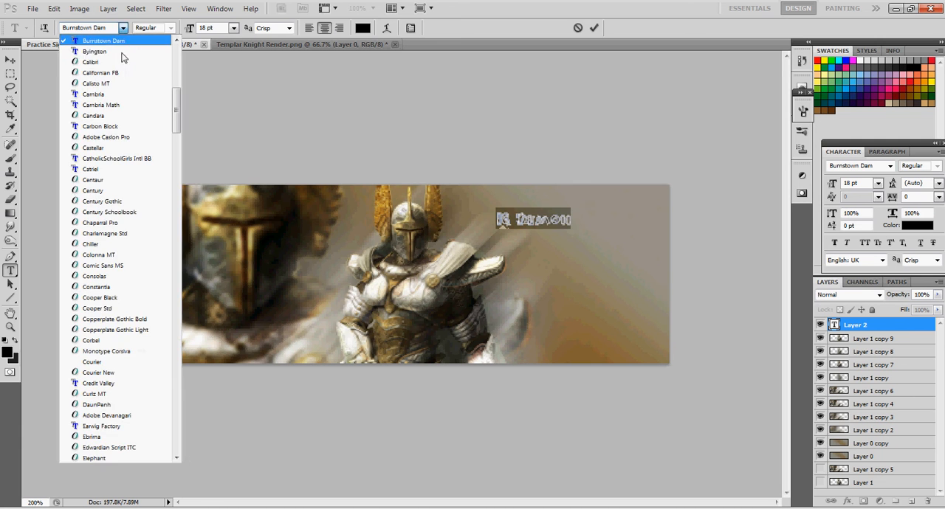
left_click(121, 62)
left_click(124, 28)
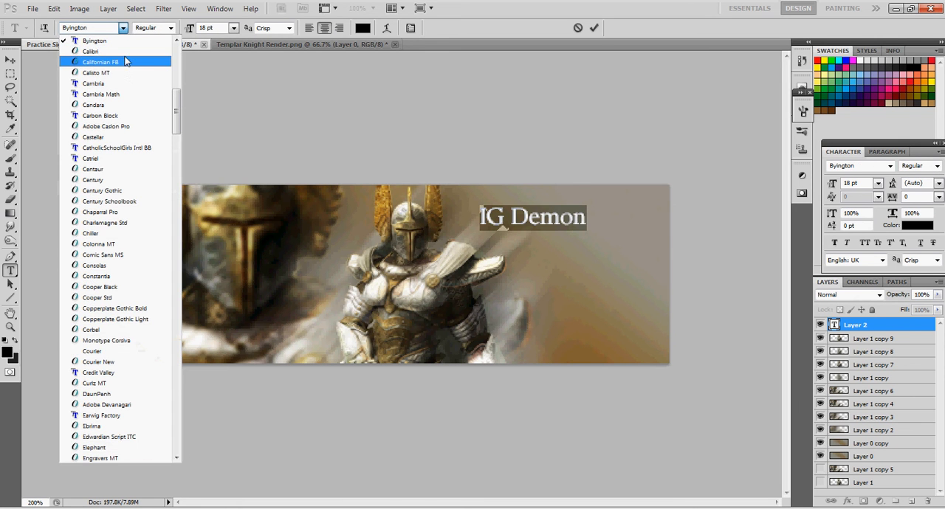
left_click(120, 36)
left_click(592, 221)
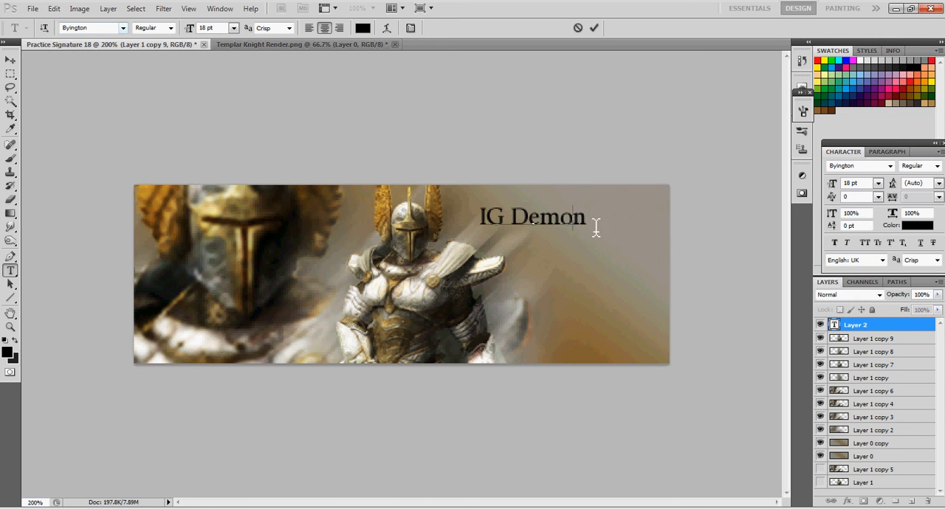
Color the IG Demon text gold, c9a037, sampled from the small knight's helmet wing, and commit the text
left_click_drag(595, 227, 479, 222)
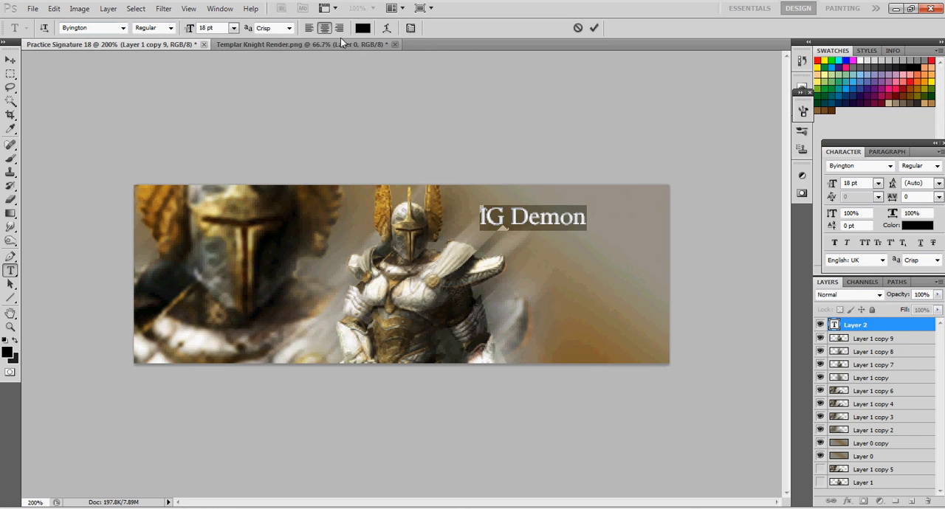
left_click(362, 28)
left_click(437, 198)
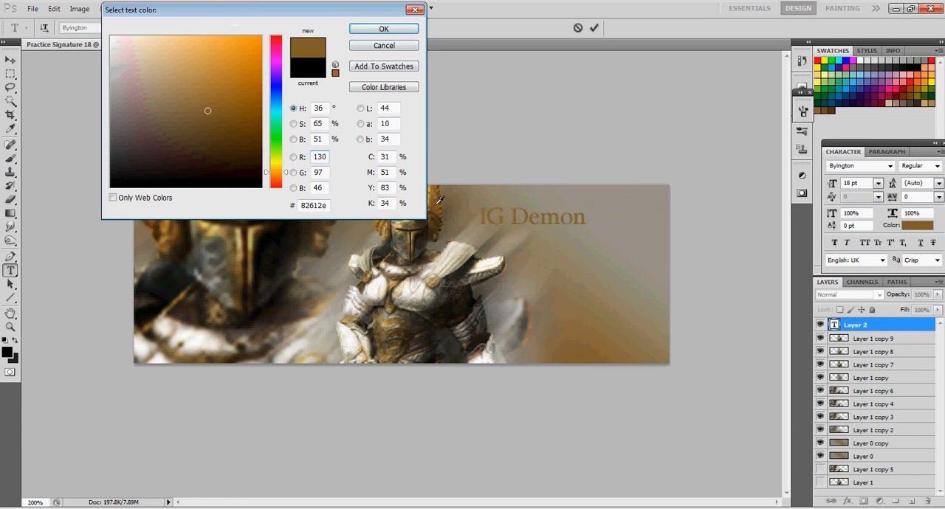
left_click(433, 247)
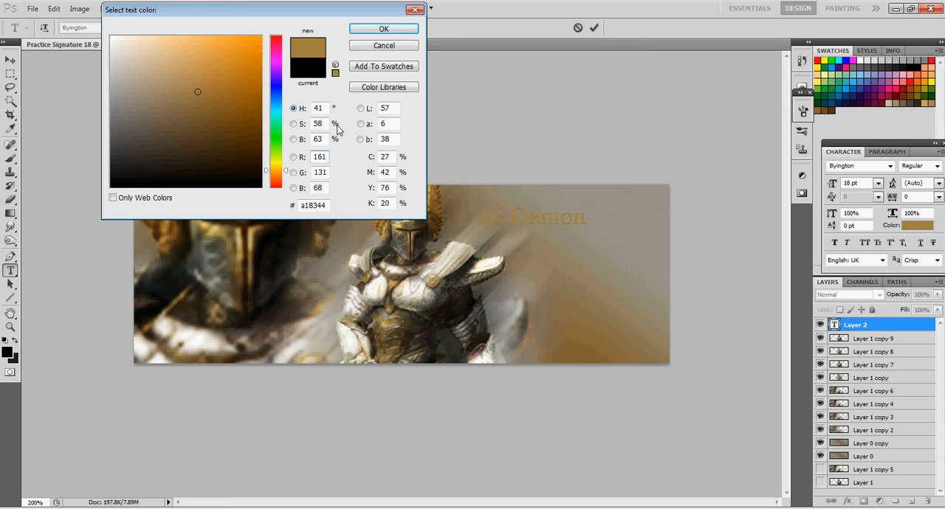
left_click(229, 73)
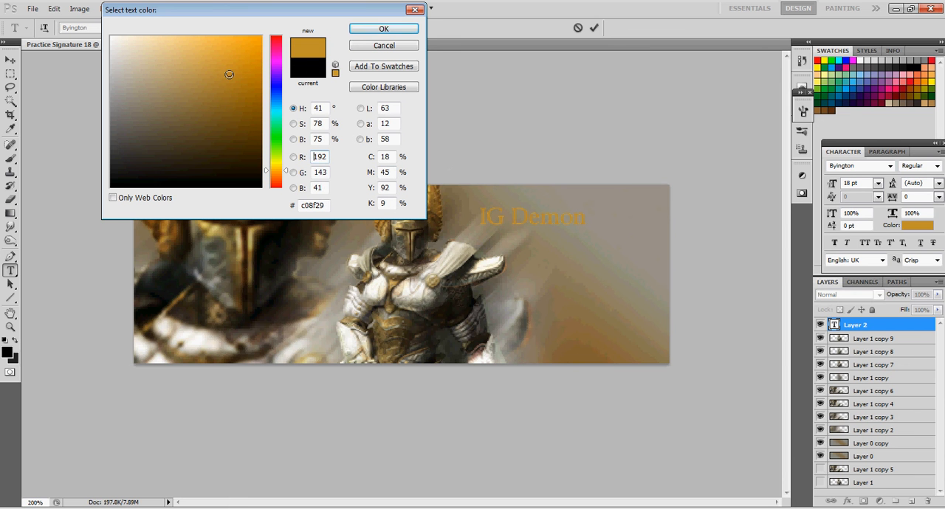
left_click_drag(238, 9, 179, 7)
left_click(250, 248)
left_click(250, 245)
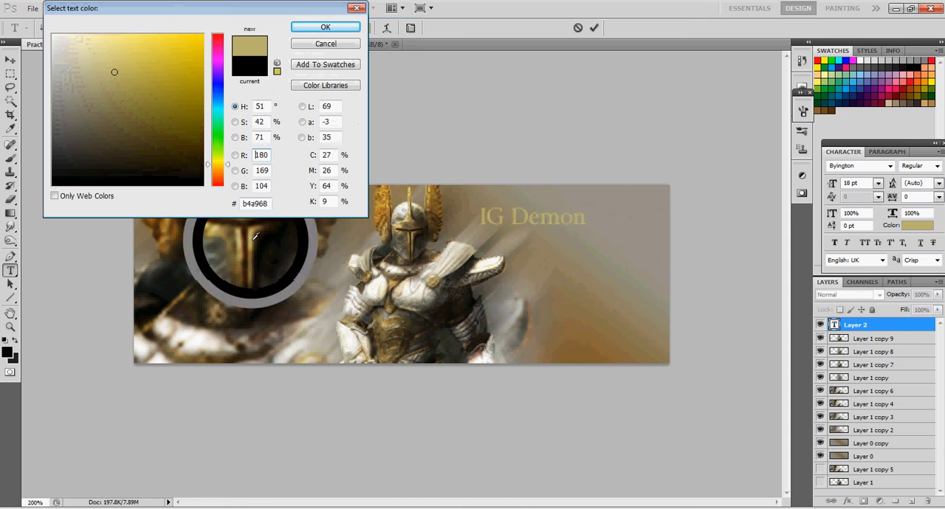
left_click(388, 324)
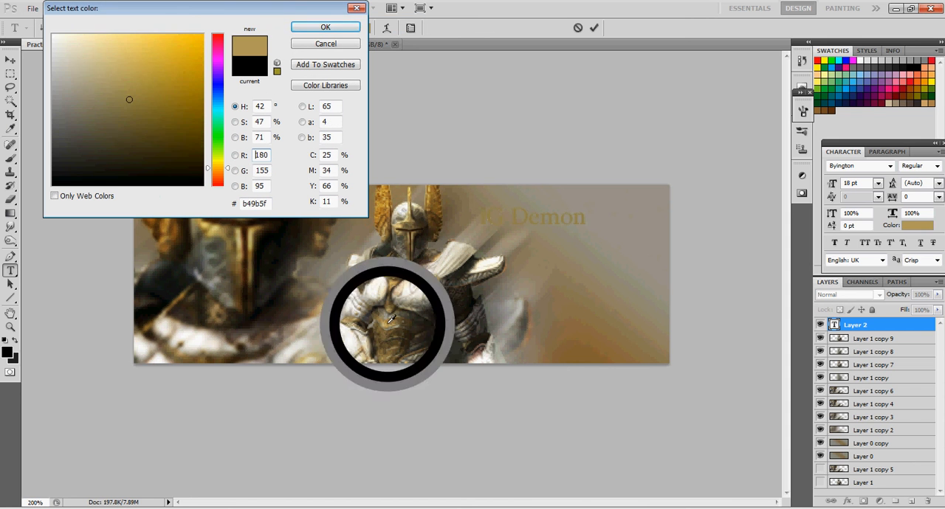
left_click(383, 205)
left_click(377, 203)
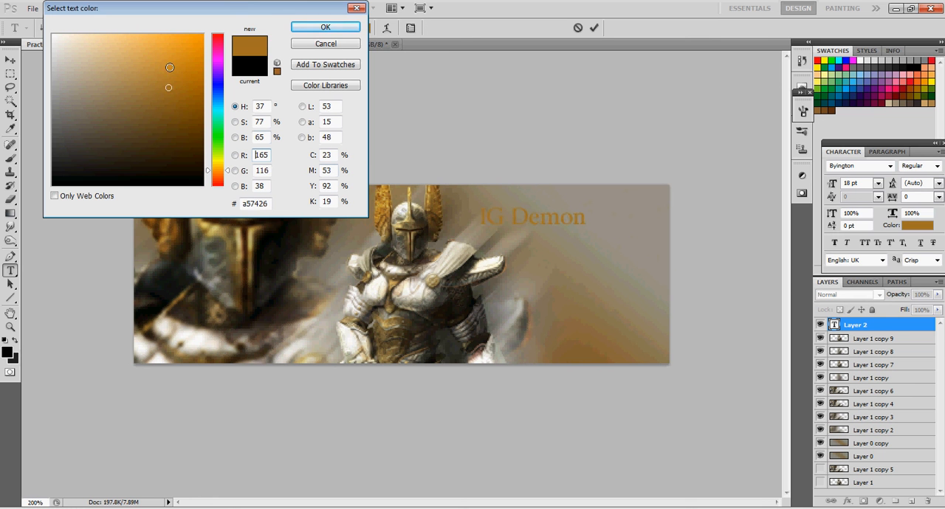
left_click(170, 68)
left_click(164, 90)
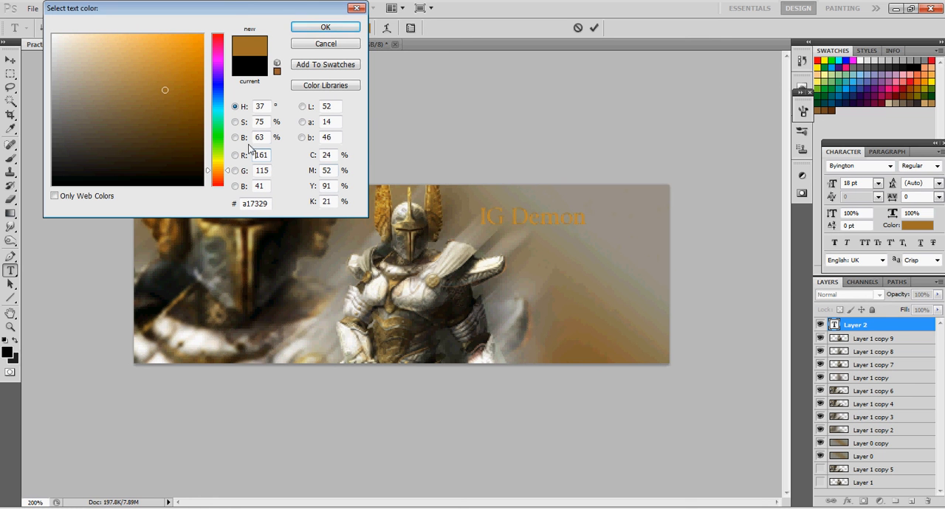
left_click(409, 223)
left_click(434, 205)
left_click(387, 189)
left_click(384, 199)
left_click(383, 211)
left_click(382, 211)
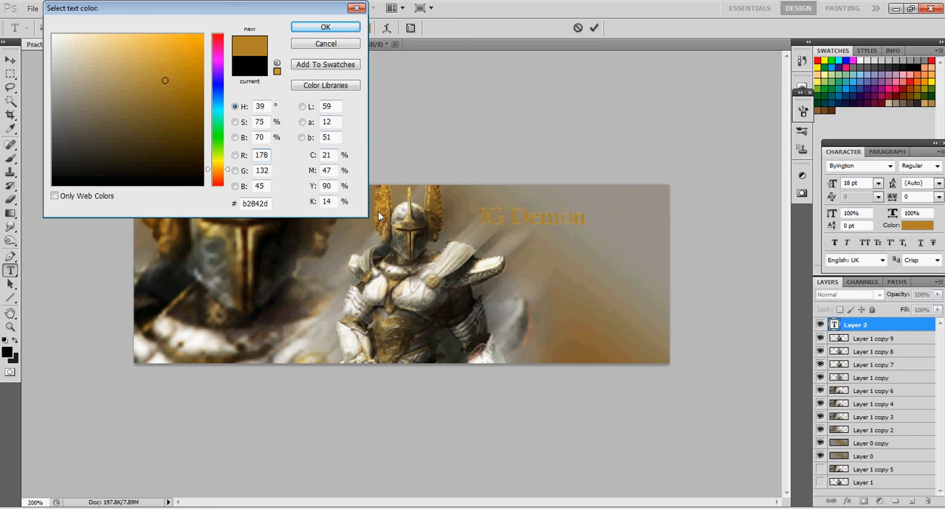
left_click(381, 207)
left_click(384, 202)
left_click(381, 210)
left_click(382, 210)
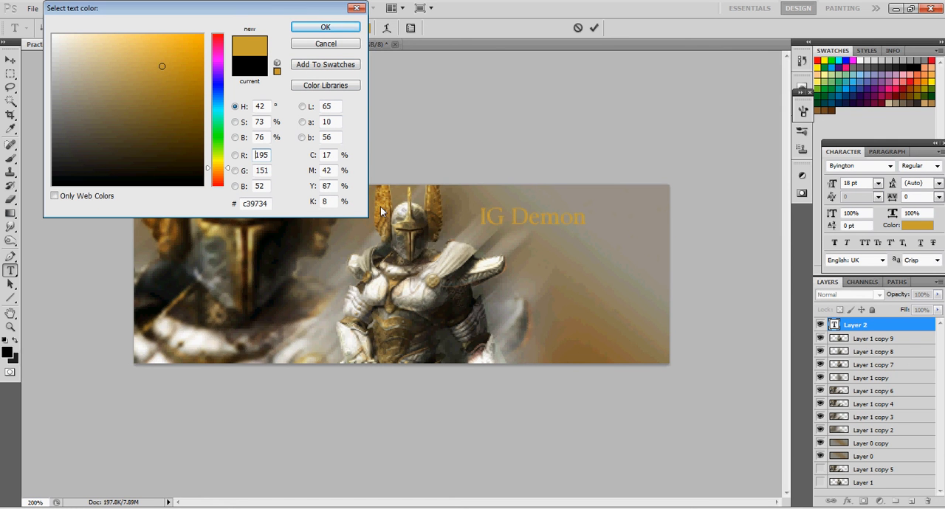
left_click(382, 210)
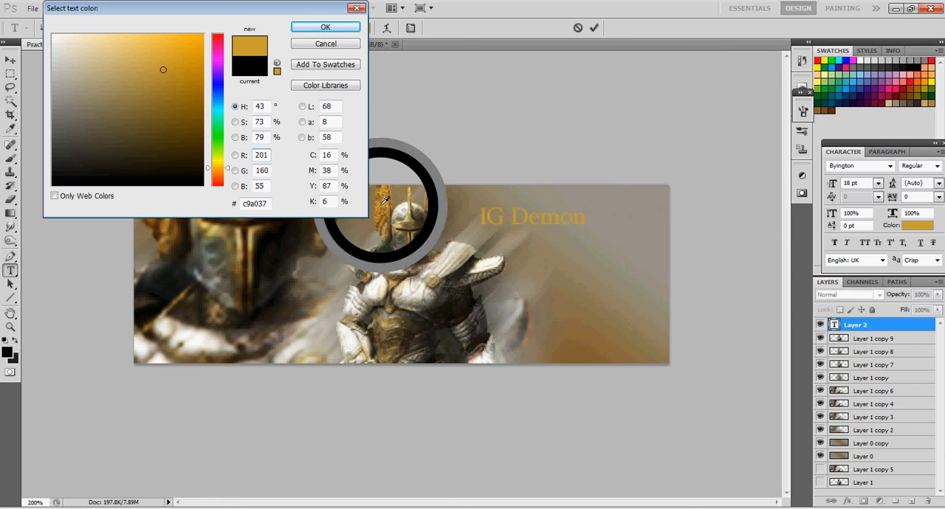
left_click(322, 30)
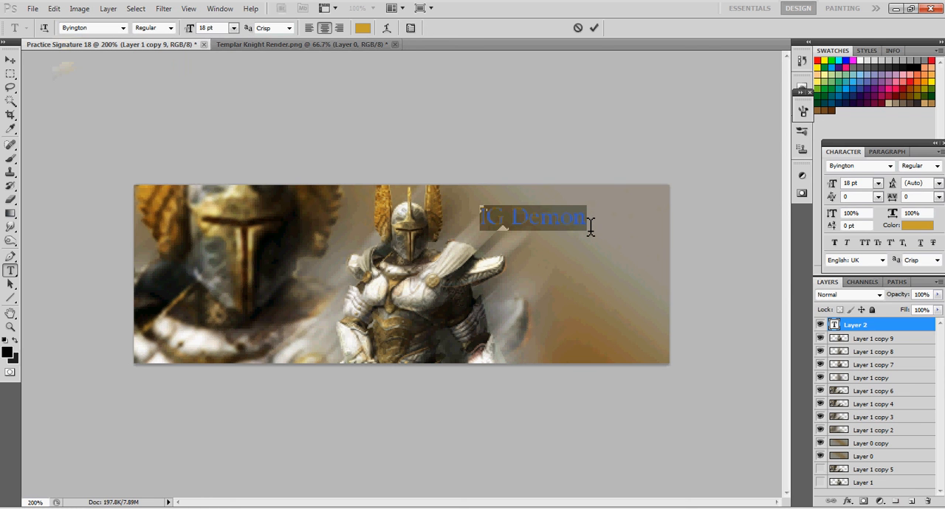
left_click(591, 225)
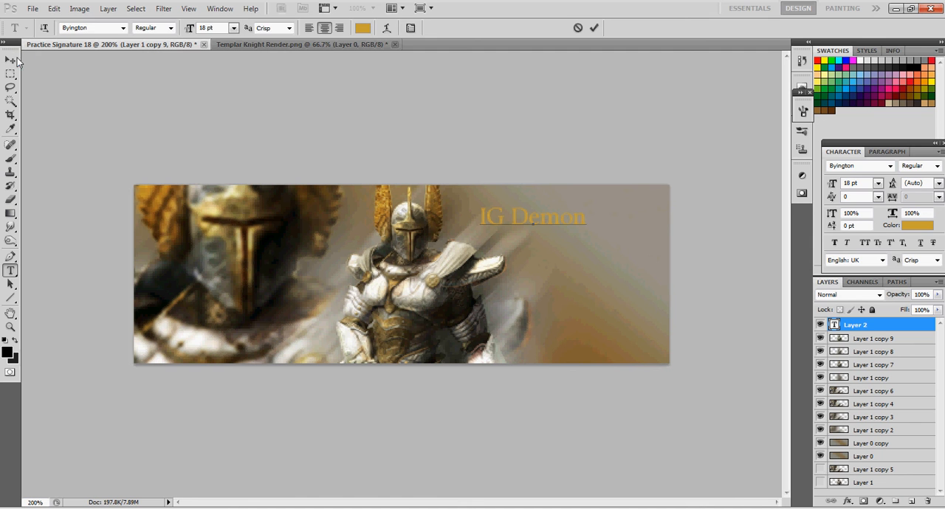
left_click(10, 59)
Add a second text layer reading "The Slayer" below the IG Demon text
left_click(11, 270)
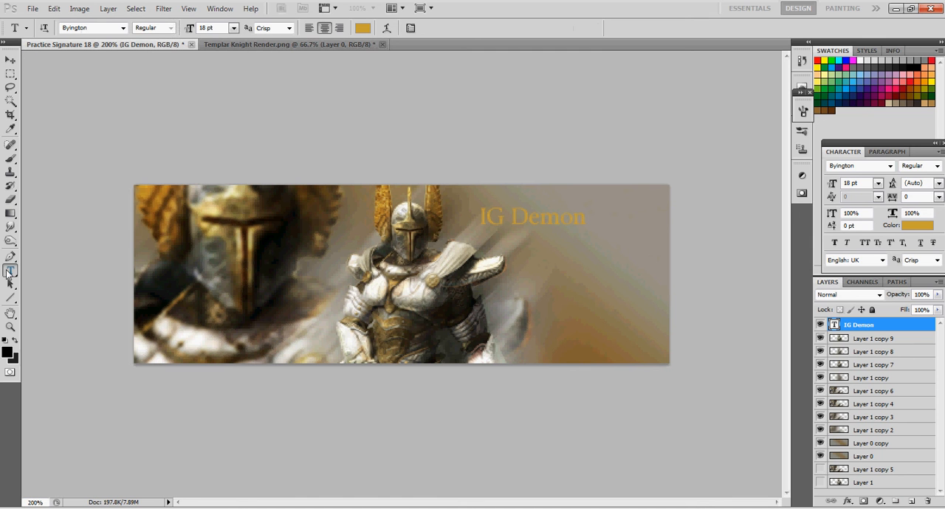
left_click(550, 260)
type("The Slayer")
left_click(11, 59)
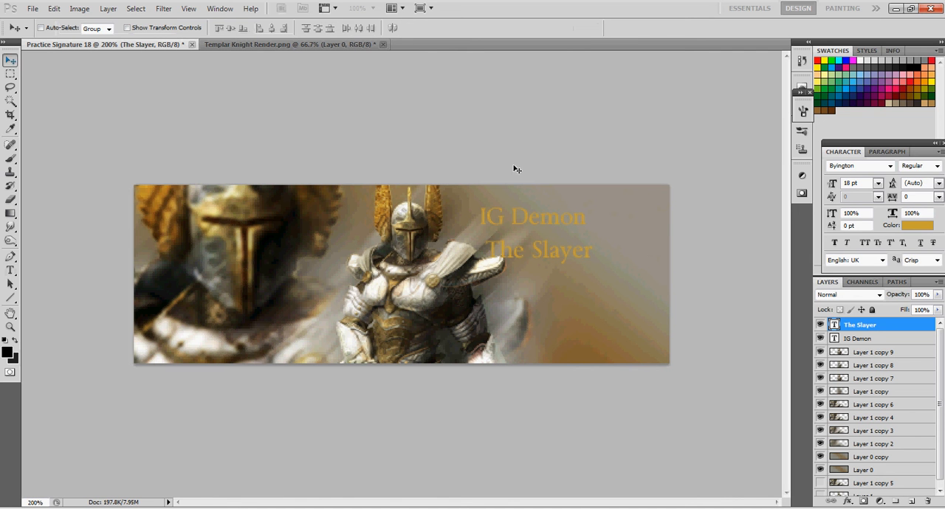
Place the IG Demon layer above The Slayer in the layer stack and shift The Slayer text down and to the right
left_click_drag(862, 337, 862, 319)
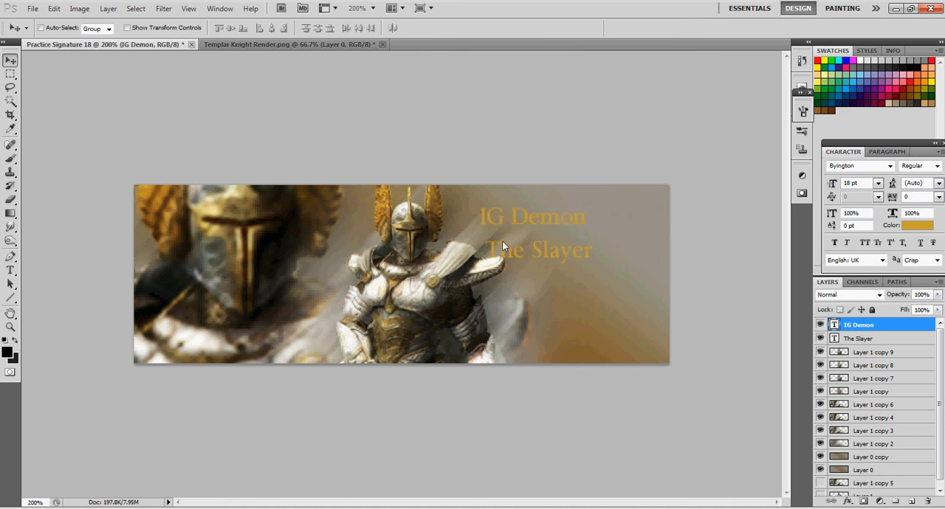
left_click(859, 344)
left_click_drag(559, 261, 585, 278)
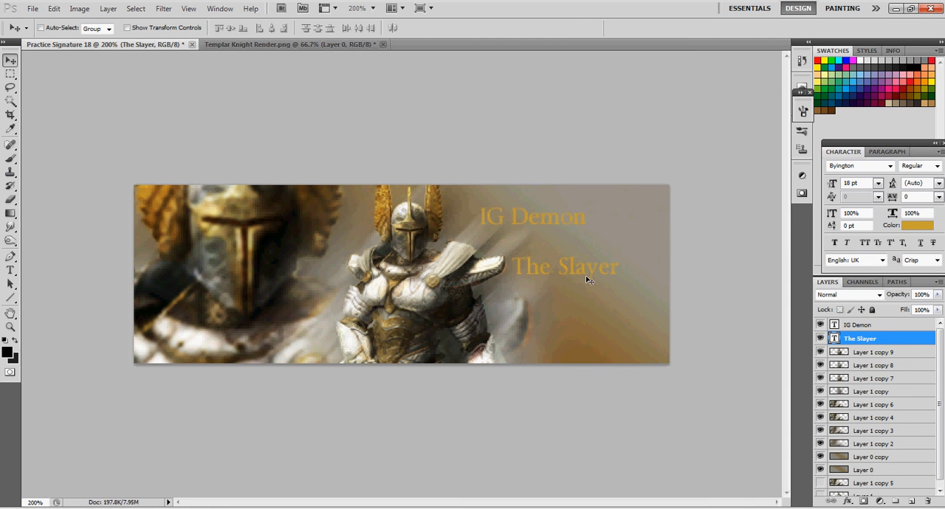
Rotate The Slayer and IG Demon texts counterclockwise so both slope upward to the right at the same angle
key("ctrl+t")
left_click_drag(600, 236, 577, 231)
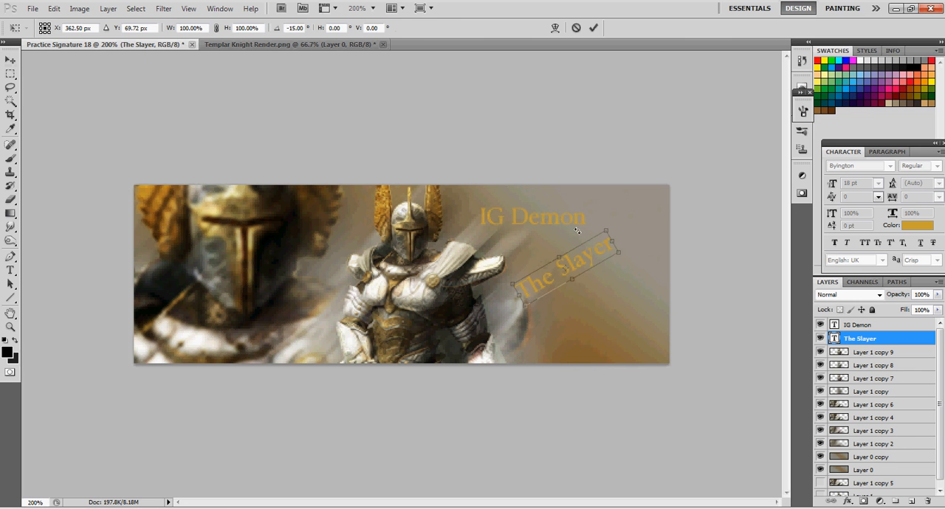
key("Return")
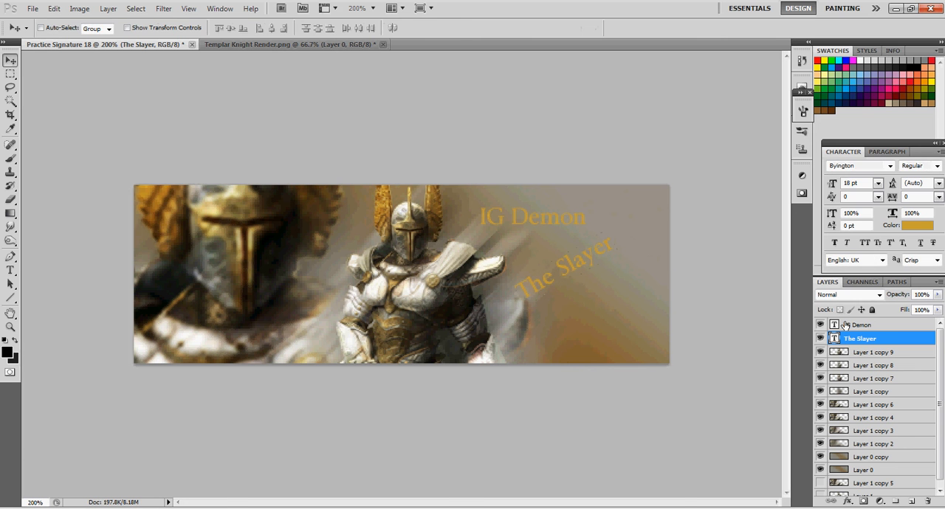
left_click(858, 324)
key("ctrl+t")
left_click_drag(583, 229, 573, 182)
key("Return")
Move the slanted IG Demon text directly above The Slayer and nudge The Slayer to line up beneath it
left_click_drag(525, 226, 550, 240)
left_click(856, 338)
left_click_drag(565, 270, 569, 275)
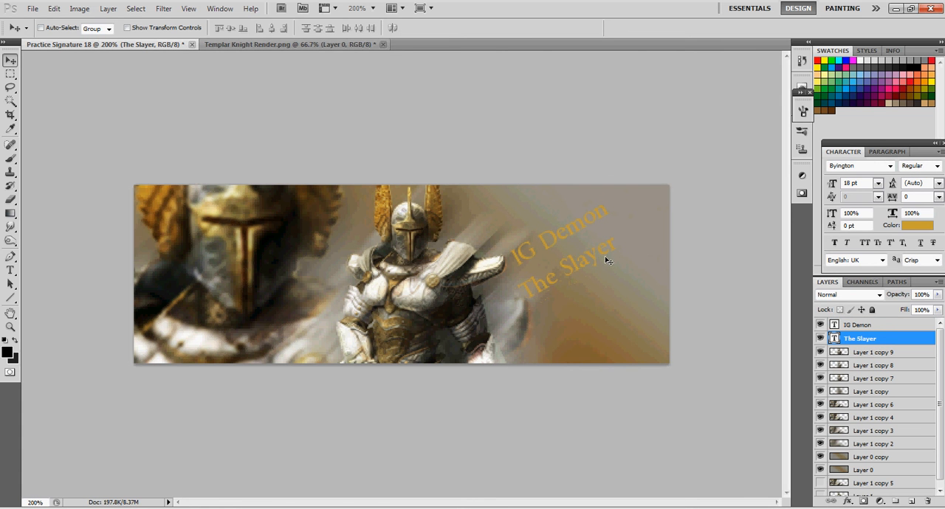
Set the size of The Slayer text to 14 pt
left_click(10, 271)
left_click_drag(618, 244, 518, 295)
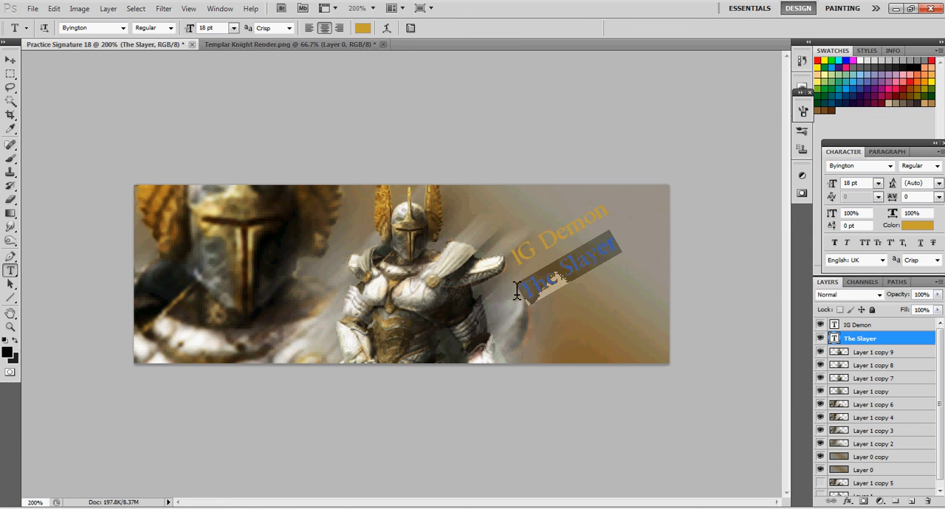
left_click(233, 27)
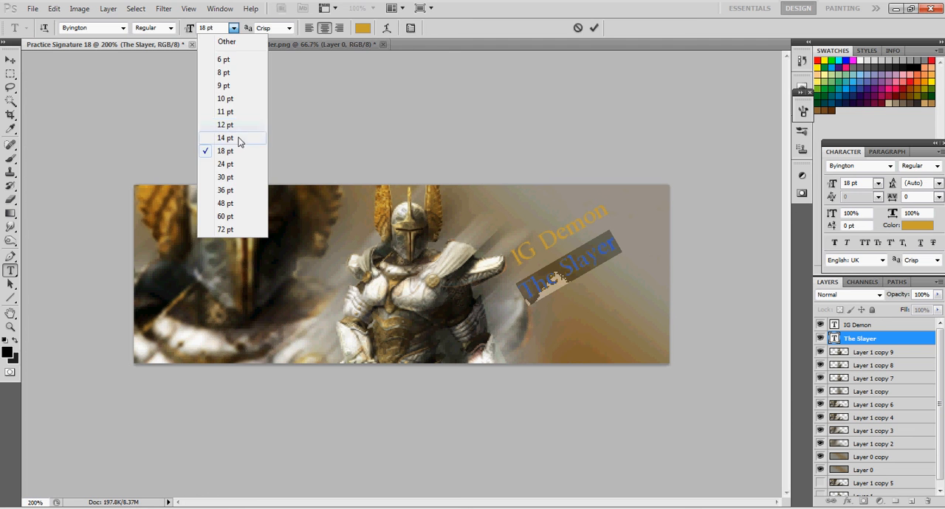
left_click(225, 138)
left_click(10, 59)
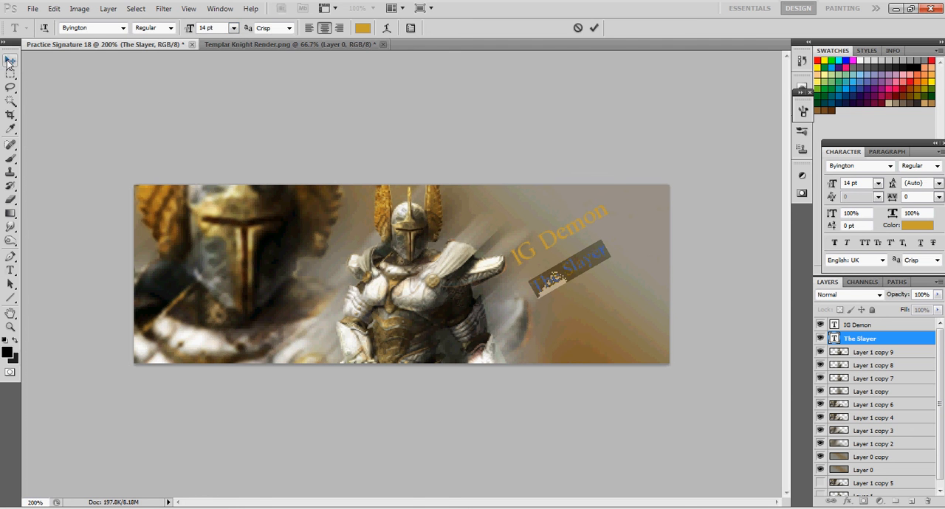
Shift the IG Demon text slightly down and right, and offset The Slayer beneath its right part
left_click(878, 328)
left_click_drag(543, 245, 552, 251)
left_click(901, 342)
left_click_drag(559, 284, 562, 276)
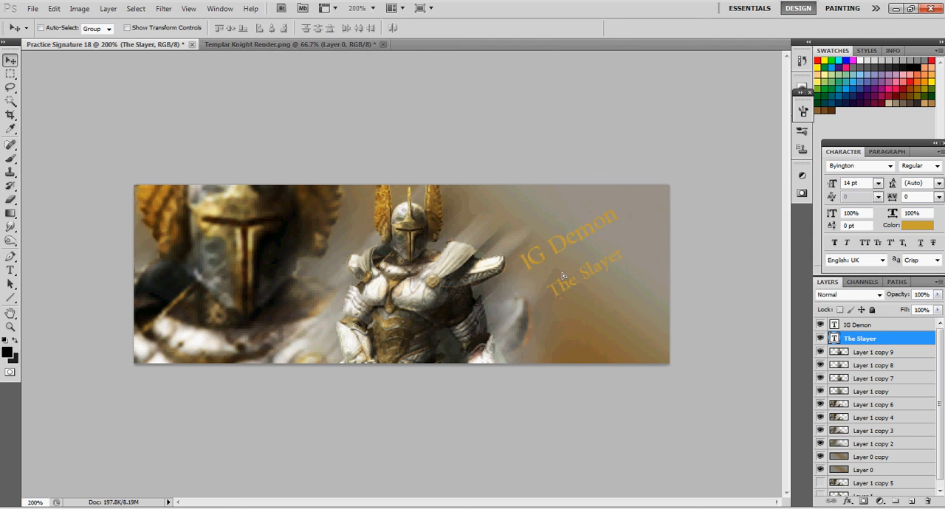
Add Drop Shadow and Bevel and Emboss effects to the IG Demon text layer
left_click(848, 325)
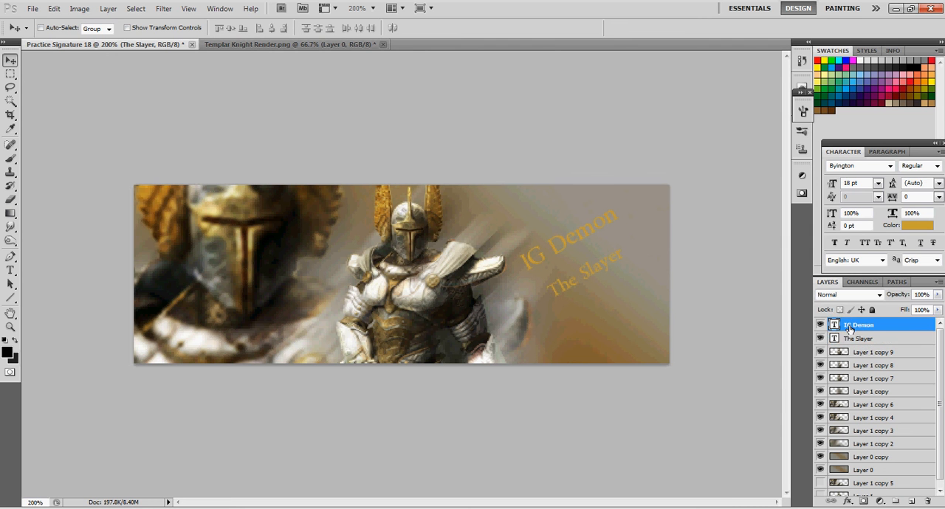
right_click(853, 325)
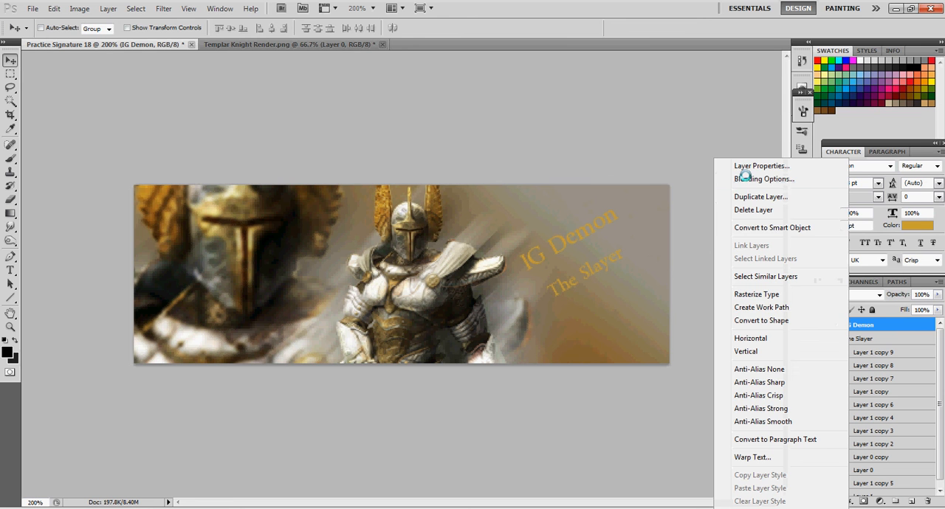
left_click(744, 179)
left_click_drag(683, 22, 177, 35)
left_click(91, 78)
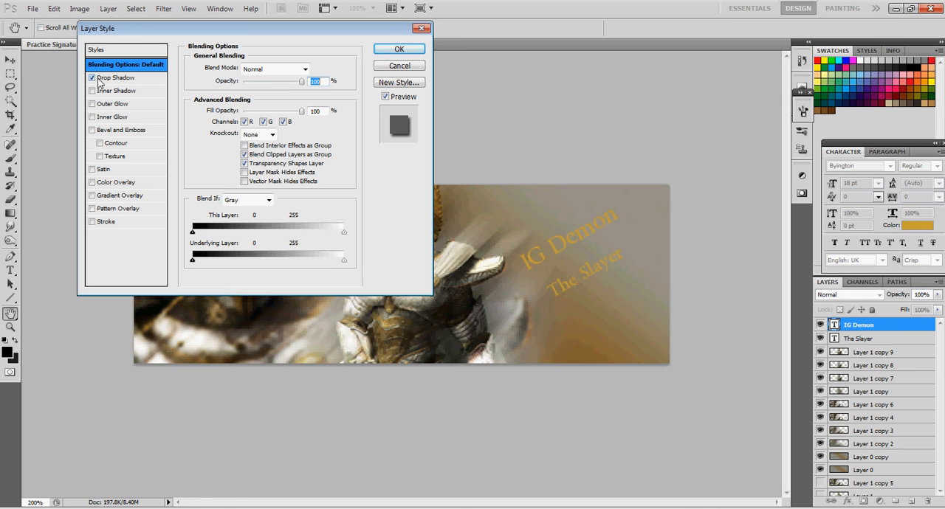
left_click(92, 130)
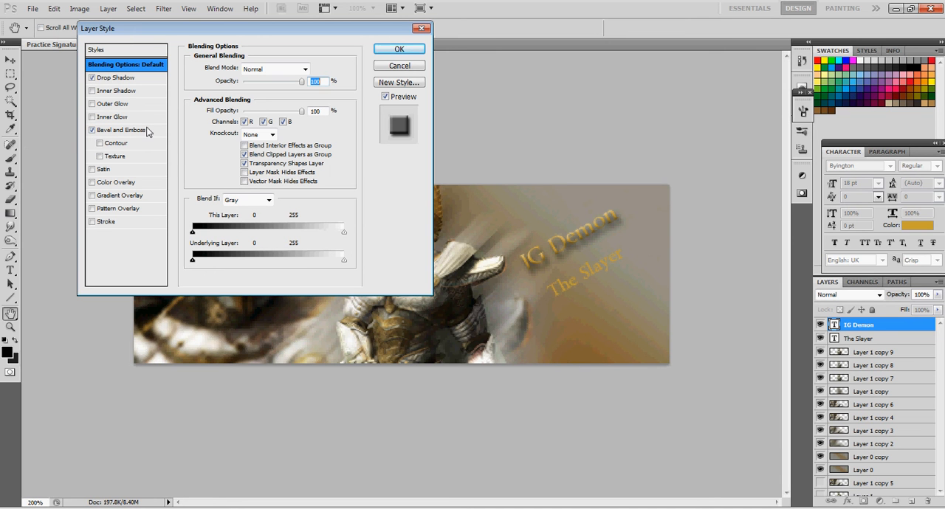
Add an Outer Glow to the IG Demon text in dark grey #3e3d35 sampled from the small knight's armour
left_click(108, 104)
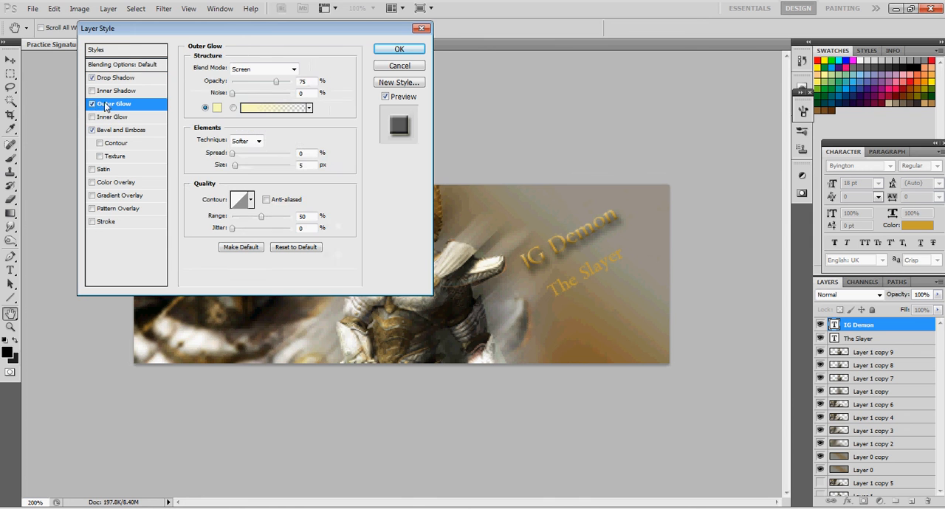
left_click(217, 108)
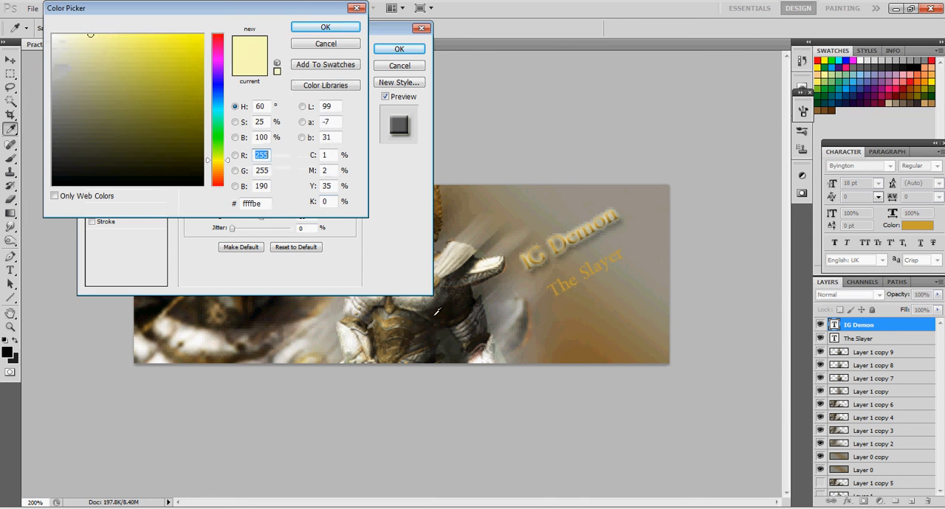
left_click(454, 258)
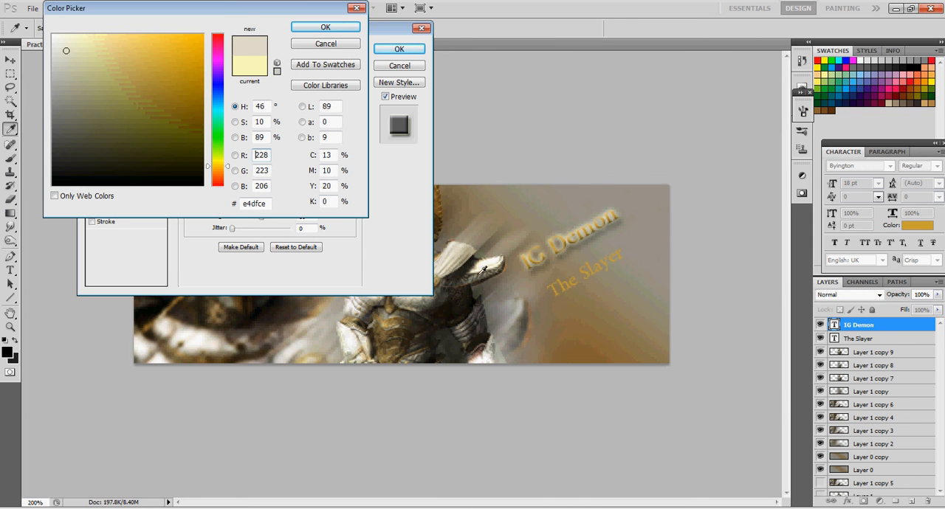
left_click(475, 278)
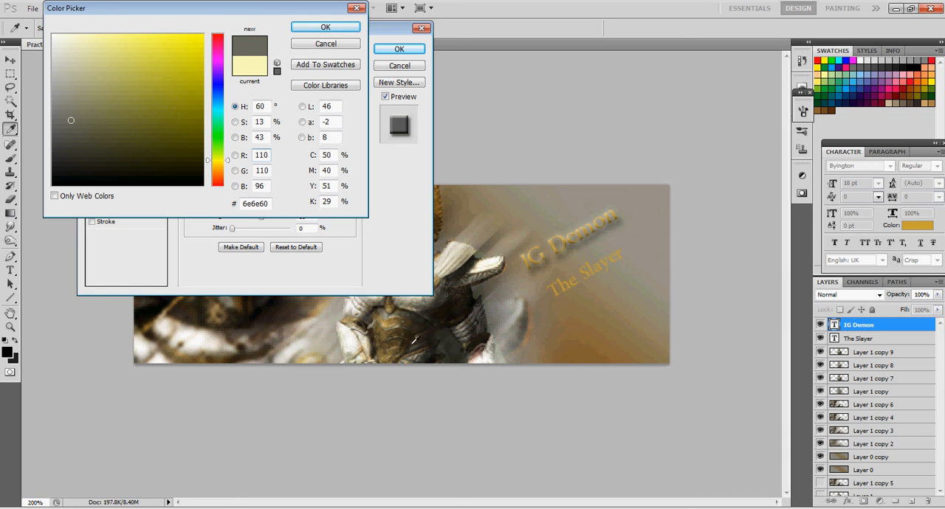
left_click(440, 297)
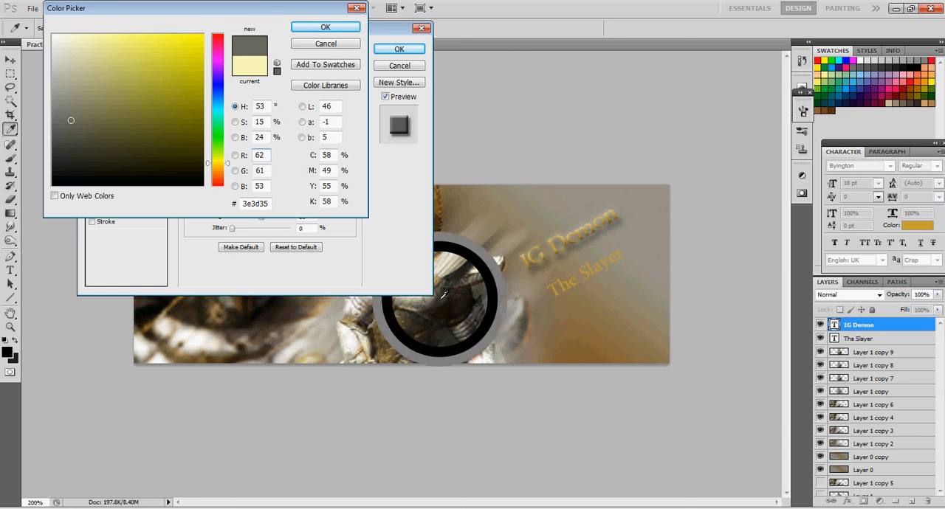
left_click(318, 30)
Set the blend mode of the IG Demon text's outer glow to Overlay
left_click(274, 70)
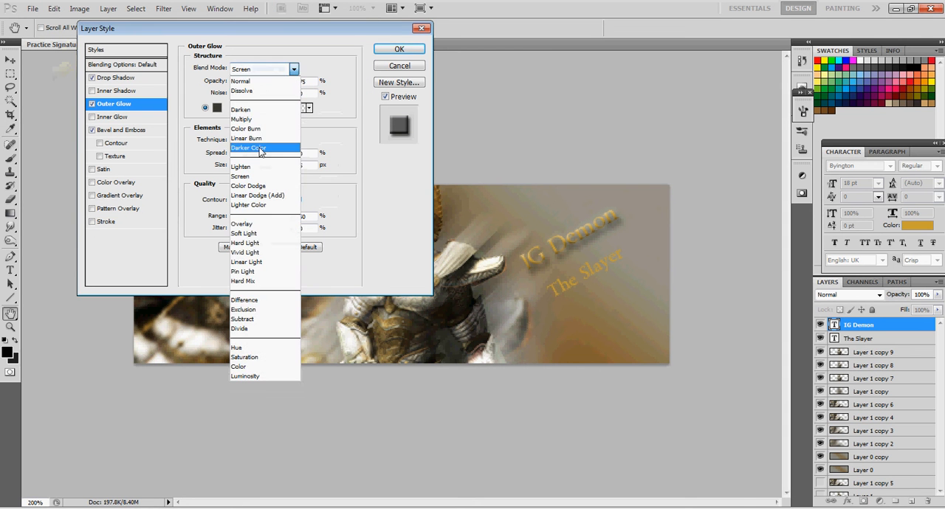
left_click(261, 186)
key("Down")
key("Down")
key("Down")
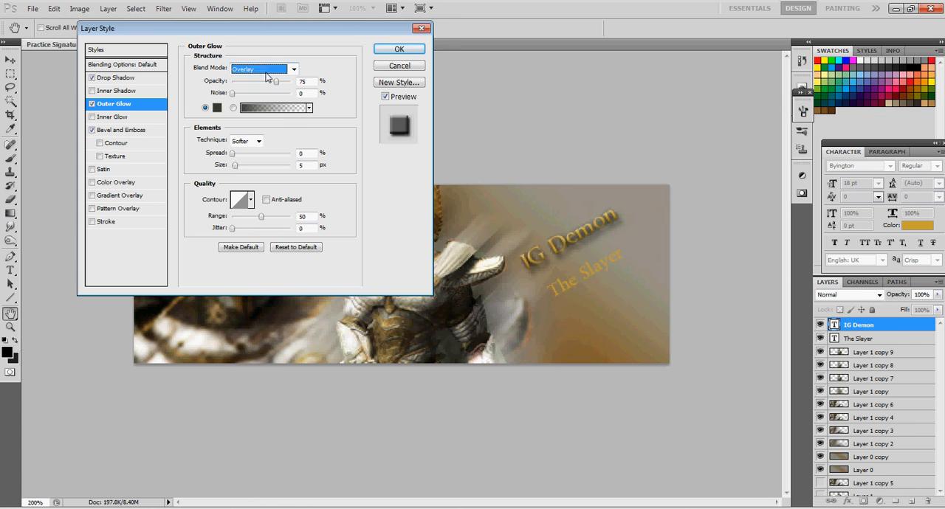
scroll(268, 72, "down", 2)
scroll(268, 74, "up", 2)
Set the outer glow's opacity to 100% with the Softer technique
left_click_drag(277, 82, 268, 88)
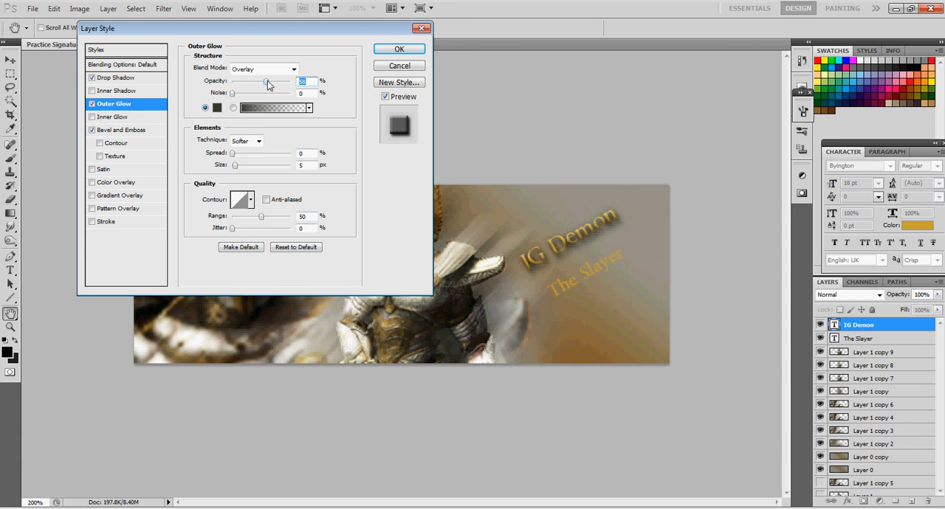
left_click_drag(277, 82, 312, 80)
left_click(257, 141)
left_click(251, 163)
left_click(259, 142)
left_click(240, 153)
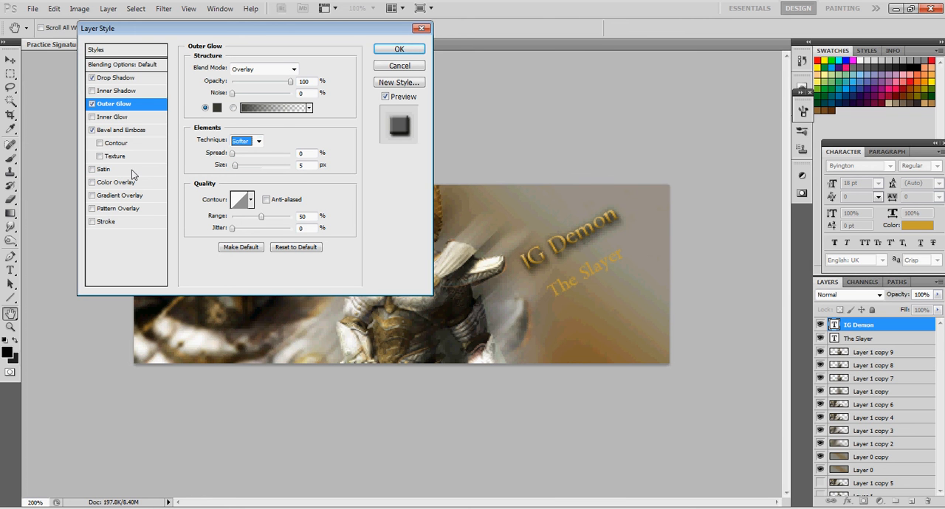
Enable the bevel's Contour at a 51% range, leave Stroke off, and apply the layer style to the IG Demon text
left_click(101, 143)
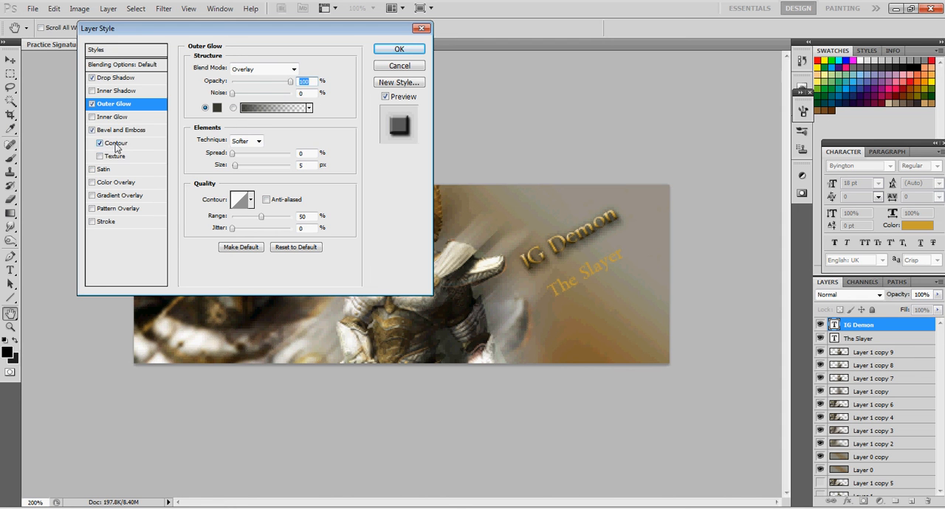
left_click(116, 143)
mouse_move(249, 88)
left_mouse_down()
mouse_move(224, 93)
mouse_move(251, 90)
left_mouse_up()
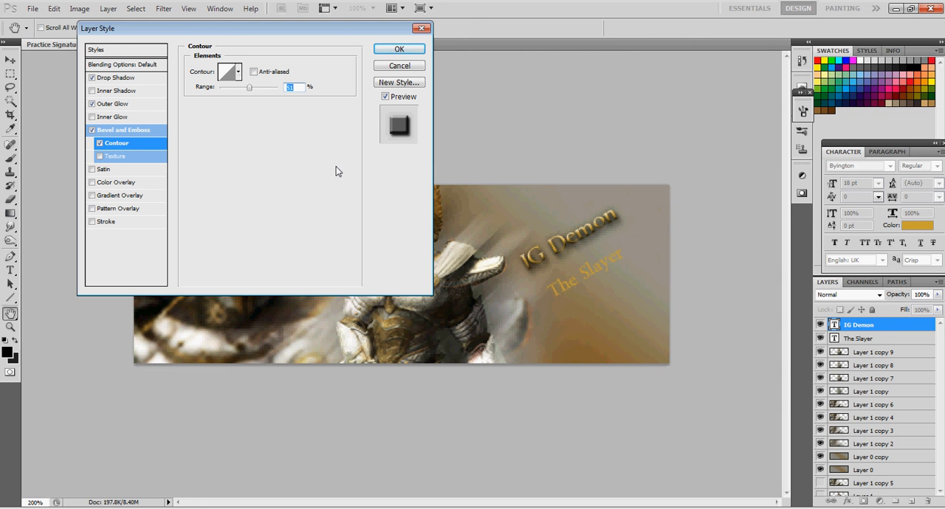
left_click(91, 221)
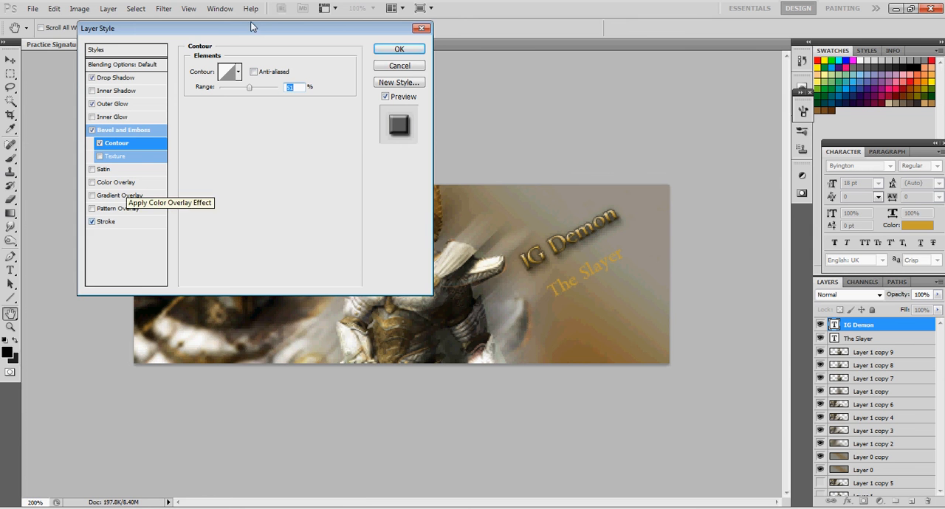
mouse_move(256, 27)
left_mouse_down()
mouse_move(205, 263)
mouse_move(101, 204)
mouse_move(131, 180)
mouse_move(208, 46)
mouse_move(237, 45)
left_mouse_up()
left_click(74, 239)
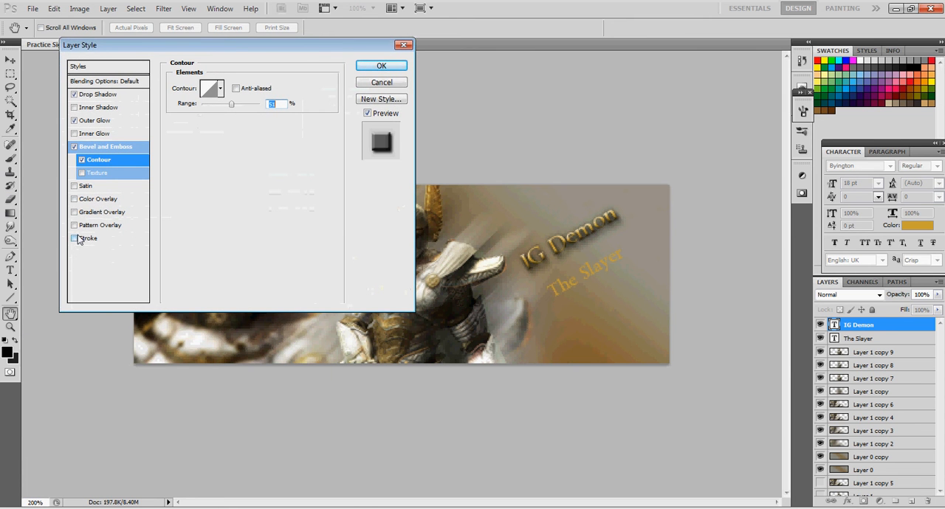
left_click(378, 64)
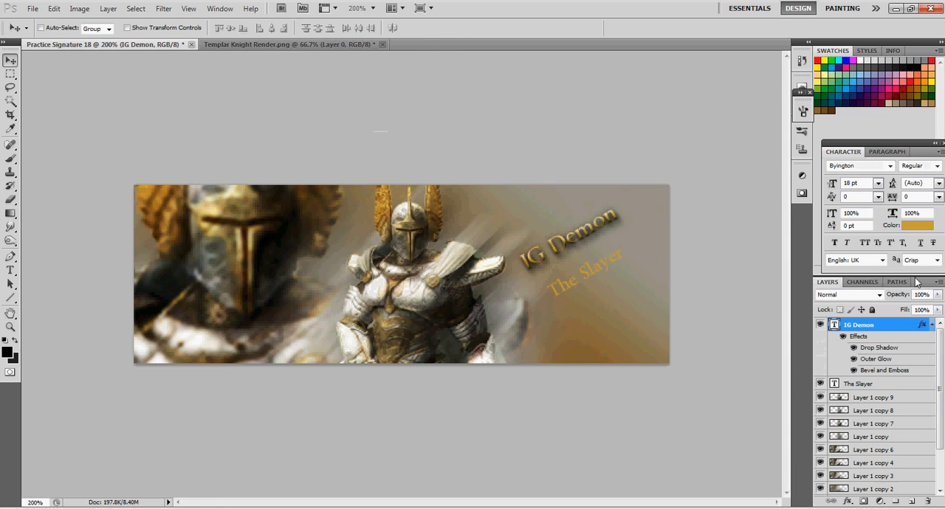
Copy the layer style from the IG Demon text and paste it onto The Slayer text layer
left_click(931, 327)
right_click(877, 325)
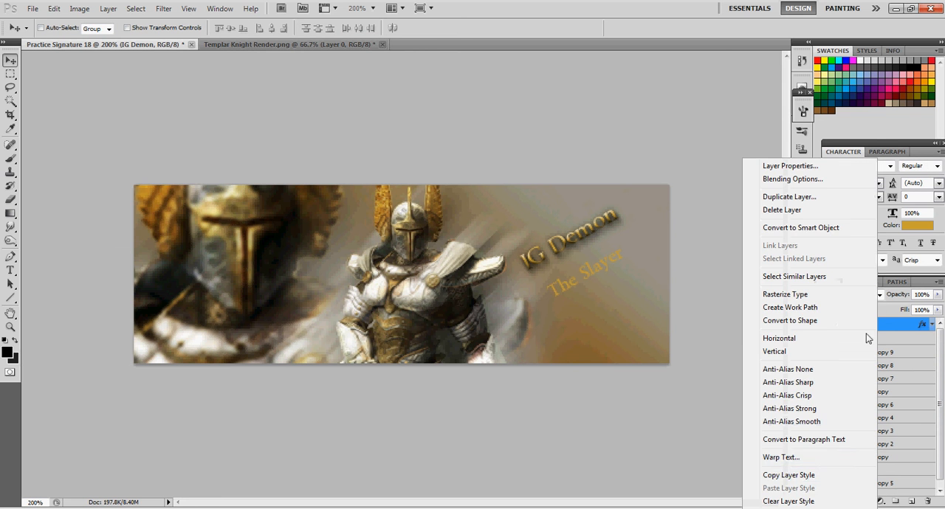
left_click(790, 475)
left_click(856, 339)
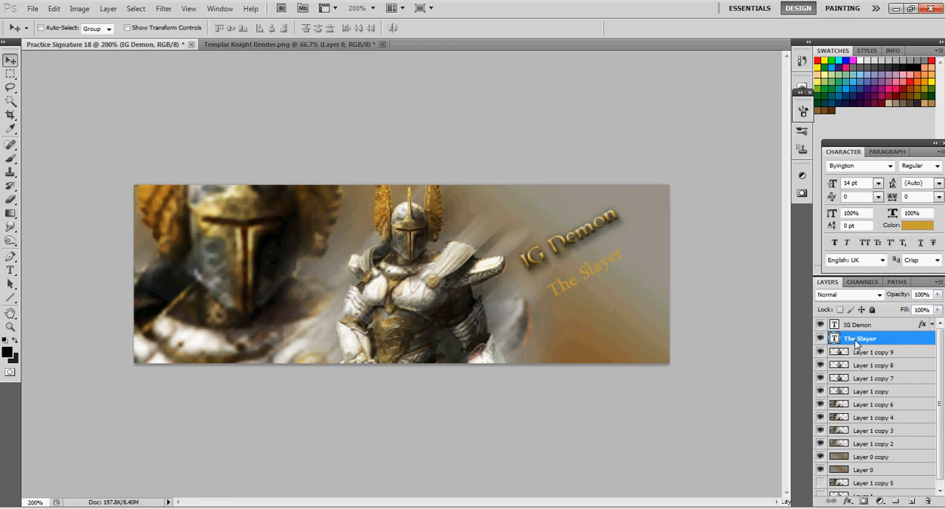
right_click(857, 339)
left_click(835, 488)
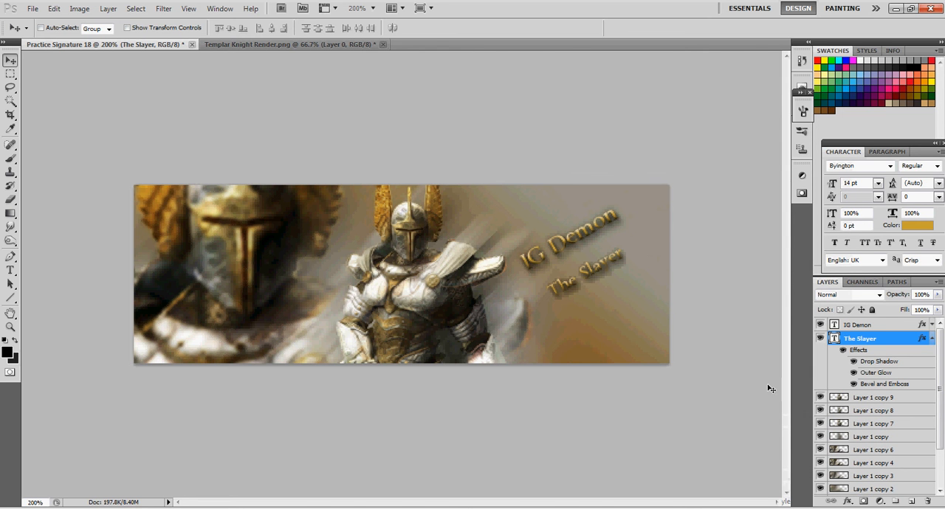
Try fine-tuning the Bevel and Emboss contour range of The Slayer text
double_click(884, 383)
left_click(104, 164)
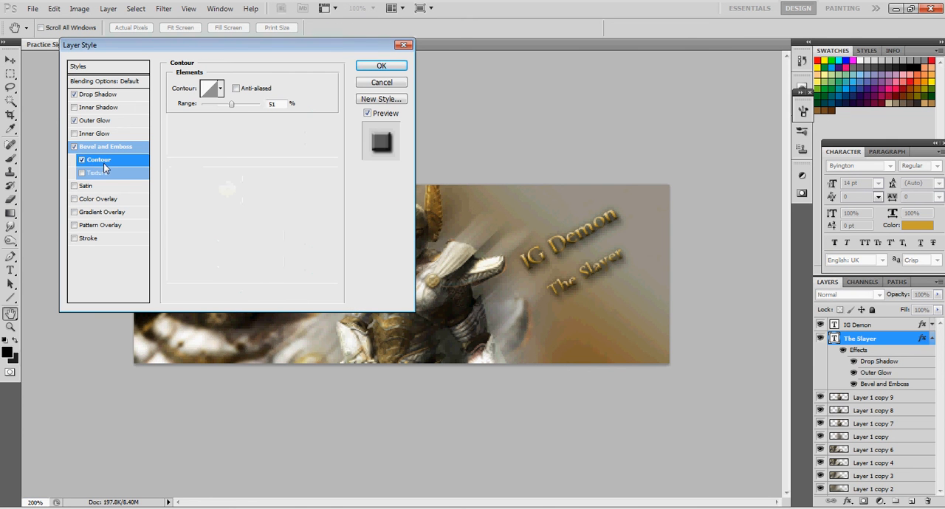
left_click_drag(232, 104, 230, 105)
left_click_drag(235, 106, 230, 105)
key("Return")
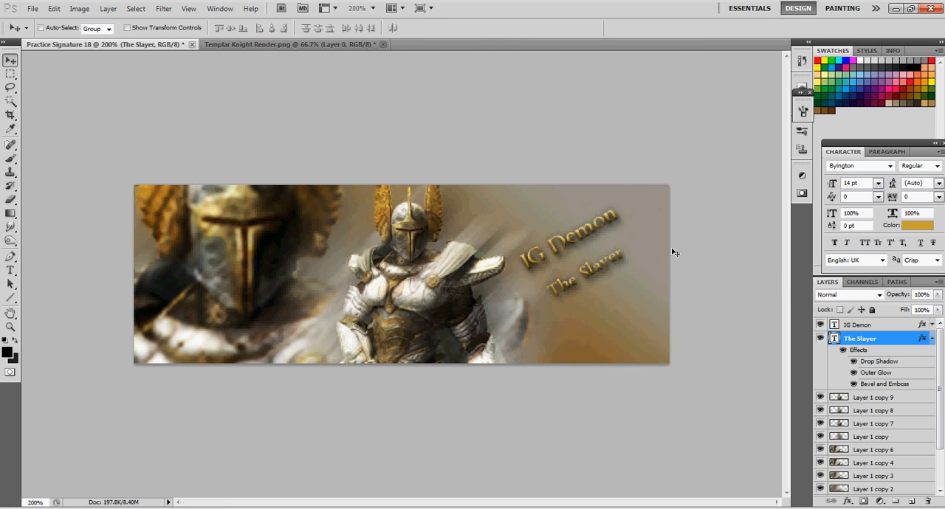
Enable the bevel's Contour on The Slayer text and raise its range to about 80%, with the layer's effects list collapsed
right_click(860, 341)
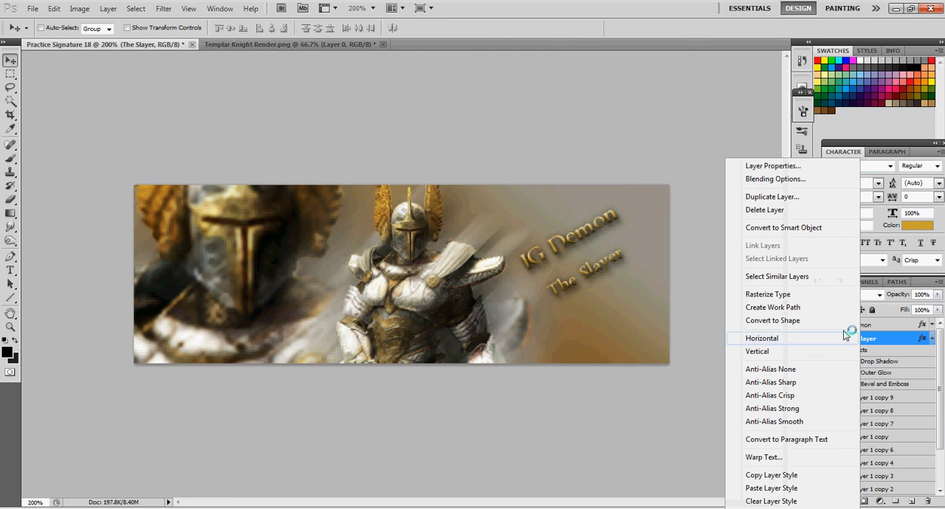
left_click(775, 179)
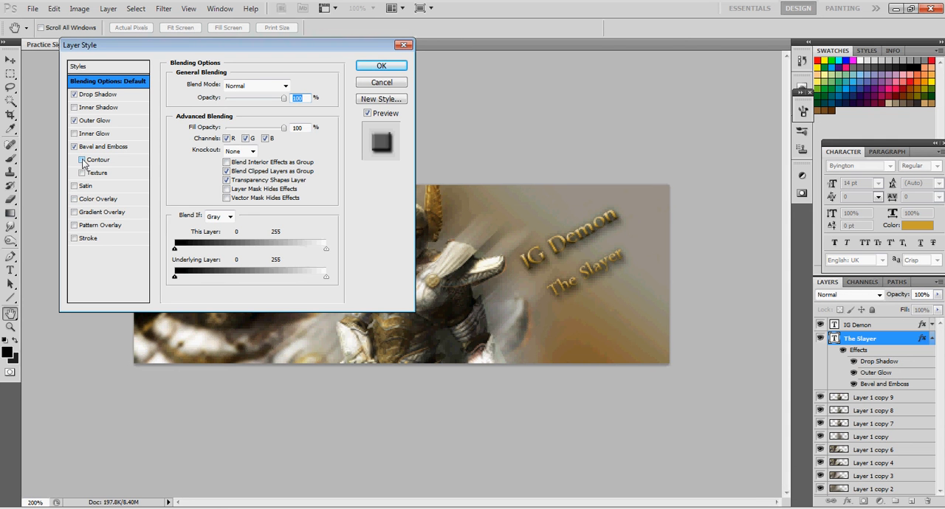
left_click(82, 160)
left_click(100, 160)
left_click_drag(232, 104, 250, 110)
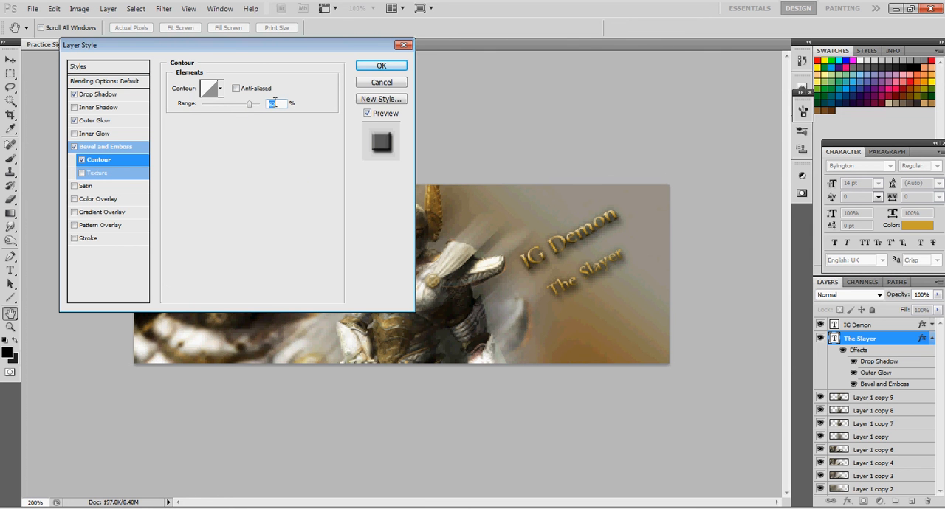
left_click(380, 66)
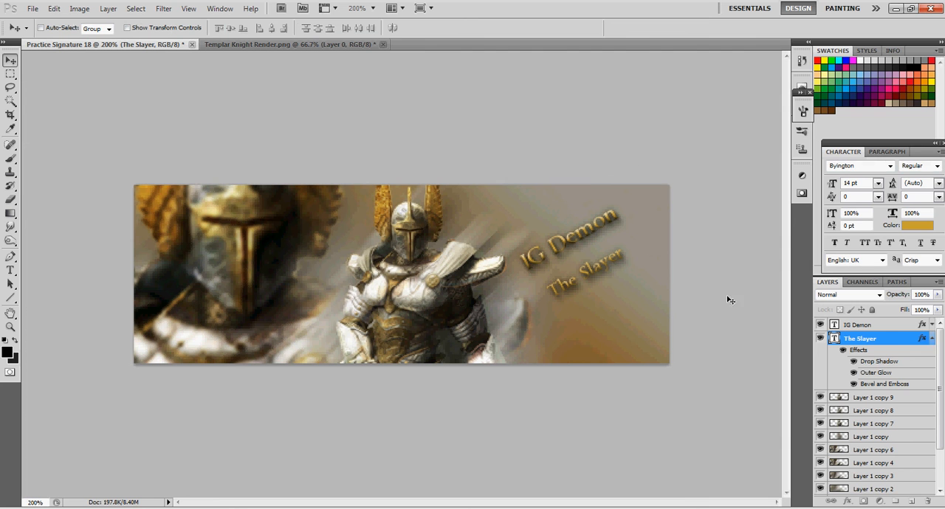
left_click(931, 339)
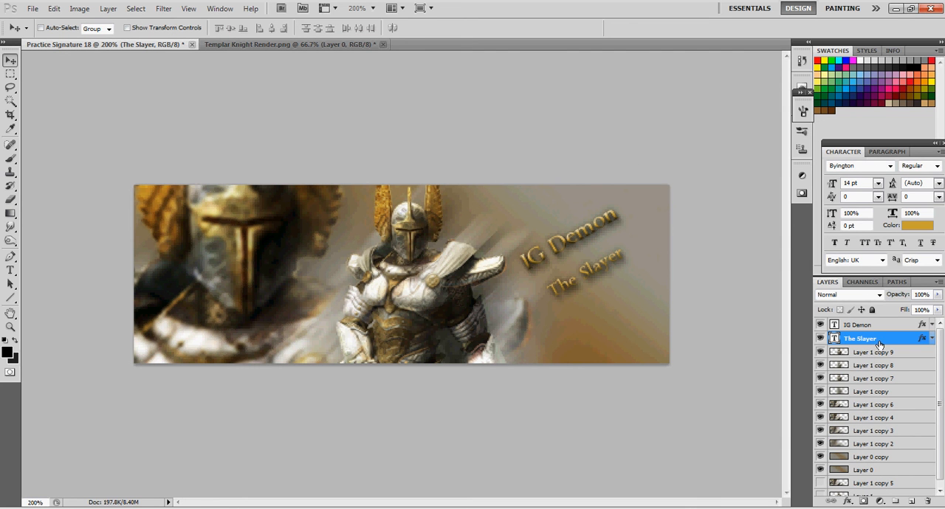
Add a Gradient Map adjustment layer above the IG Demon text using the Copper gradient preset
left_click(857, 325)
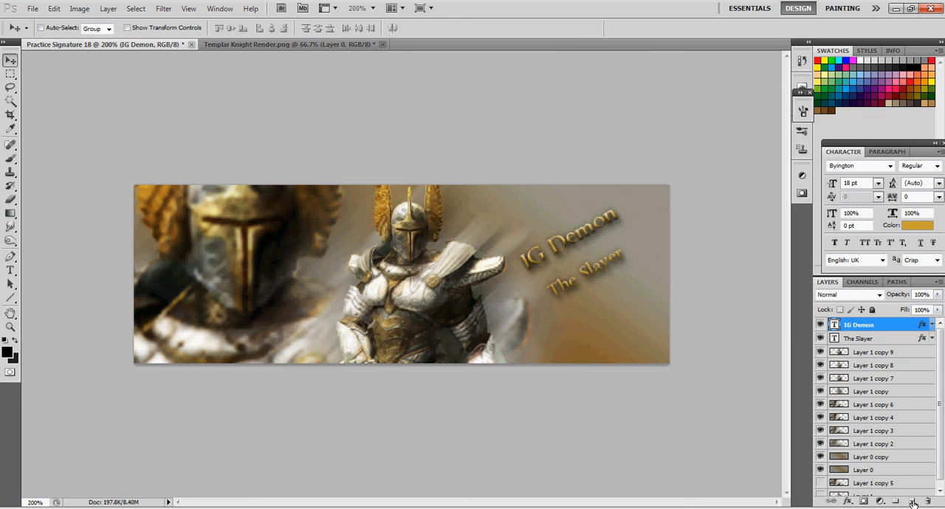
left_click(880, 502)
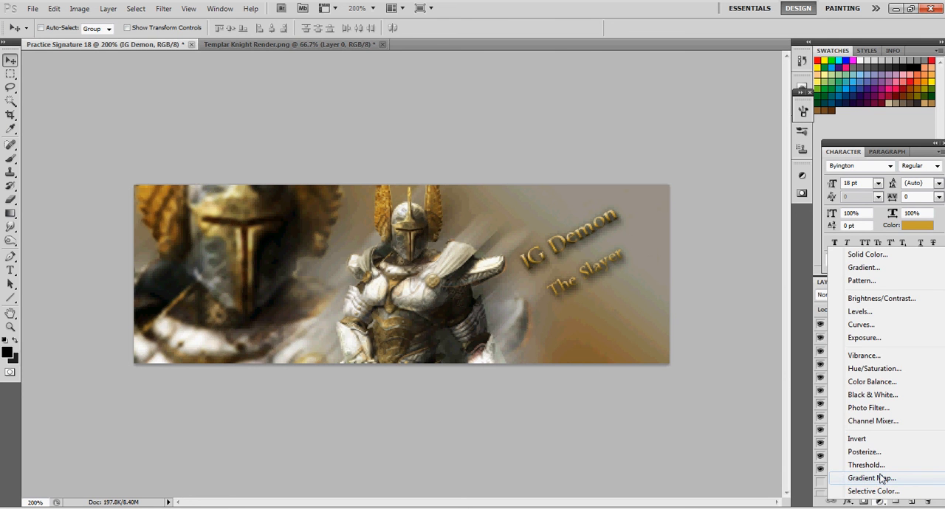
left_click(880, 476)
left_click(731, 209)
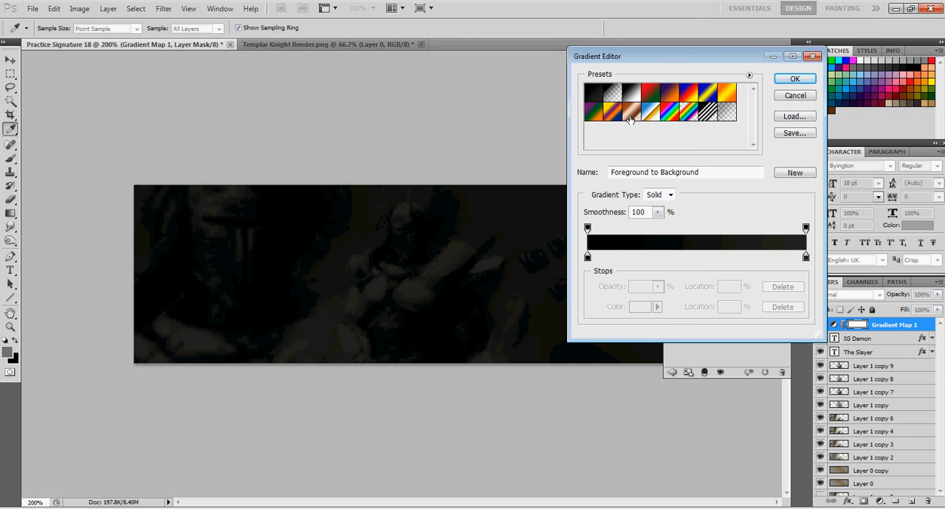
left_click(634, 99)
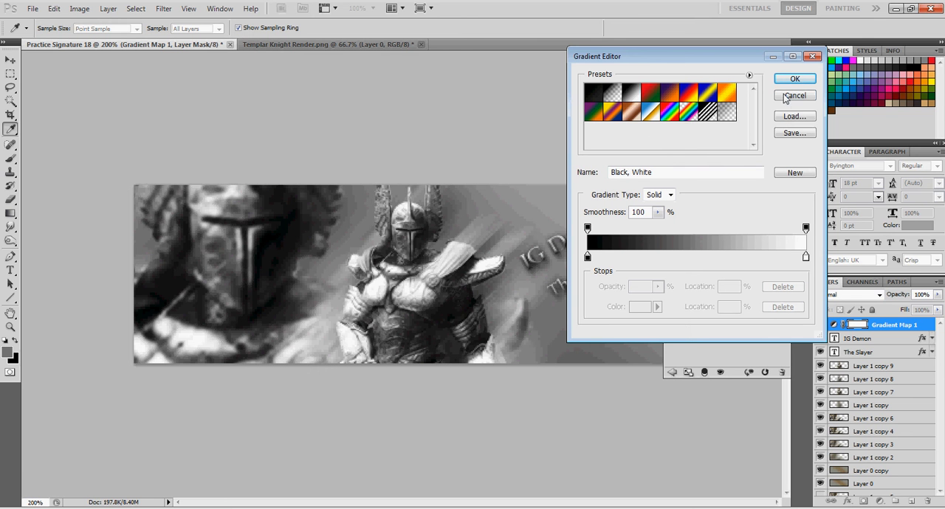
left_click(687, 96)
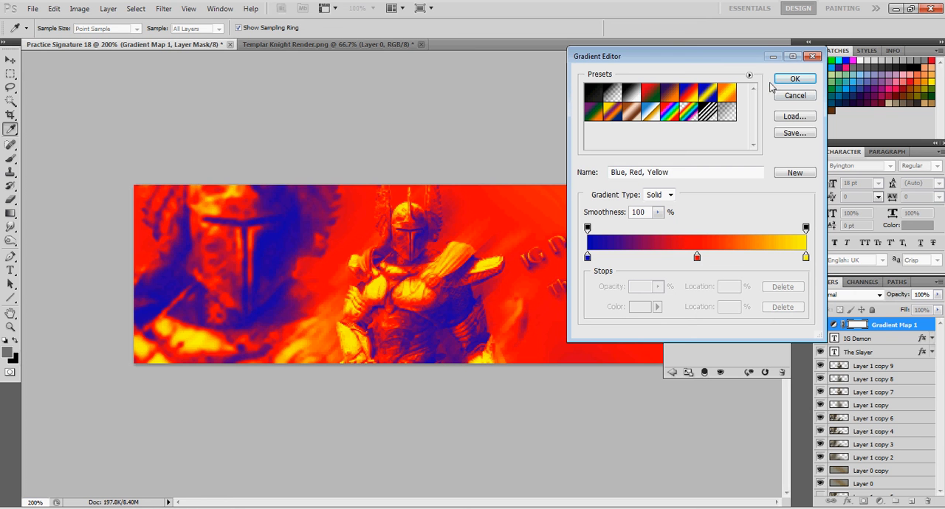
left_click(633, 109)
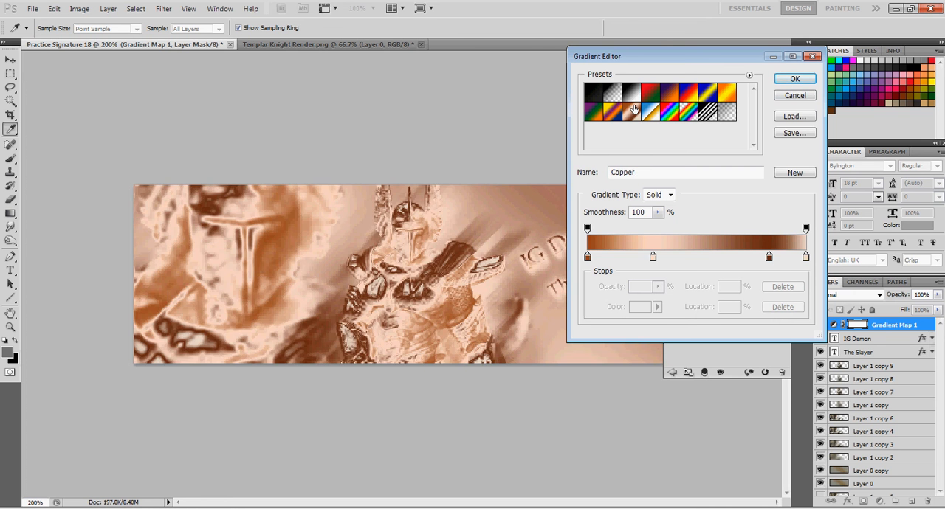
left_click(634, 93)
left_click(634, 110)
left_click(797, 79)
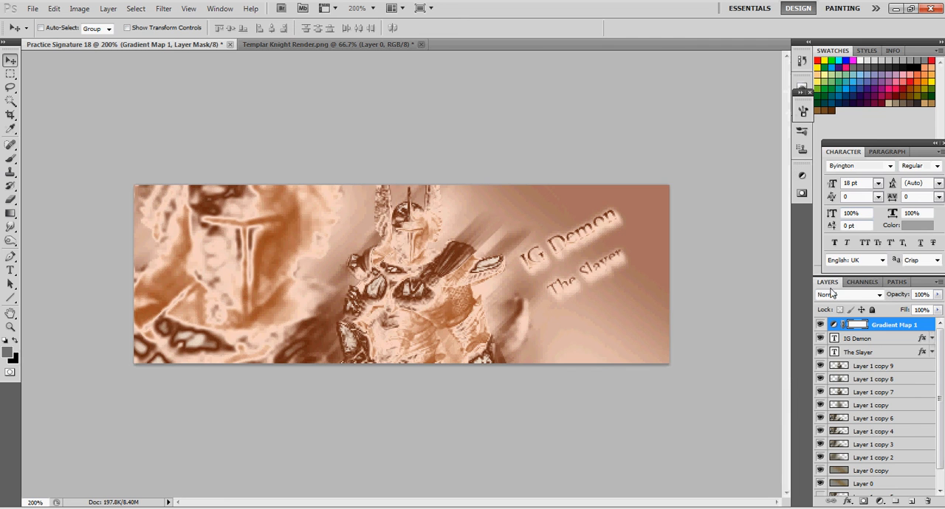
Try Soft Light blending at 85% opacity on the copper Gradient Map layer
left_click(833, 295)
left_click(835, 159)
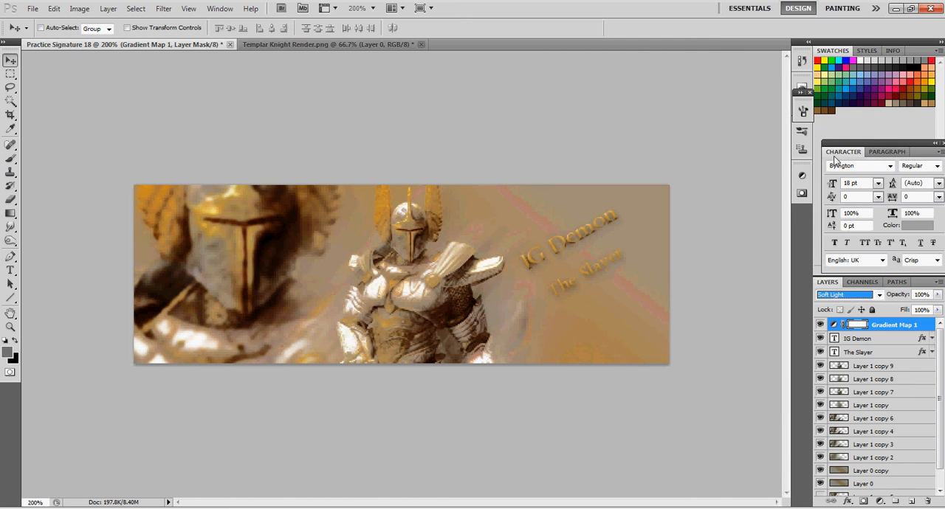
left_click(937, 295)
mouse_move(936, 307)
left_mouse_down()
mouse_move(880, 313)
mouse_move(928, 315)
left_mouse_up()
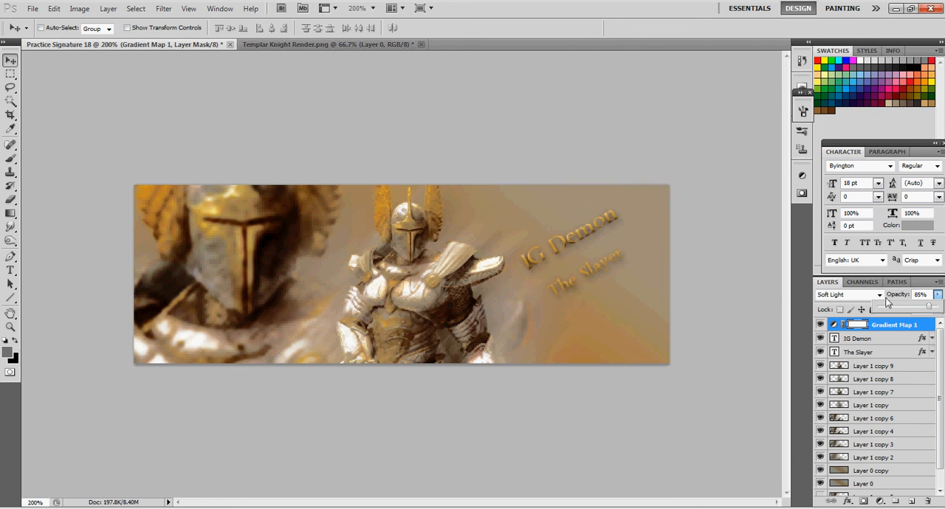
left_click(877, 294)
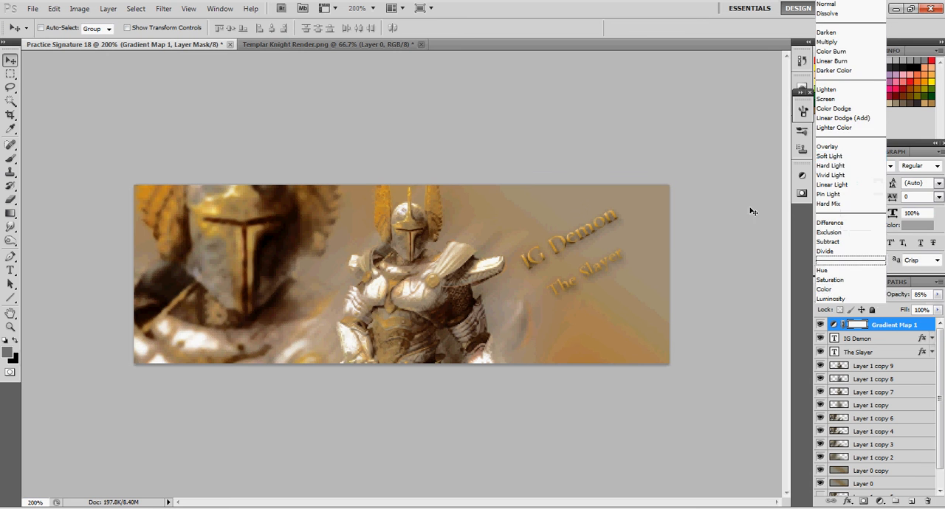
Delete the copper Gradient Map adjustment layer
left_click(883, 329)
right_click(883, 328)
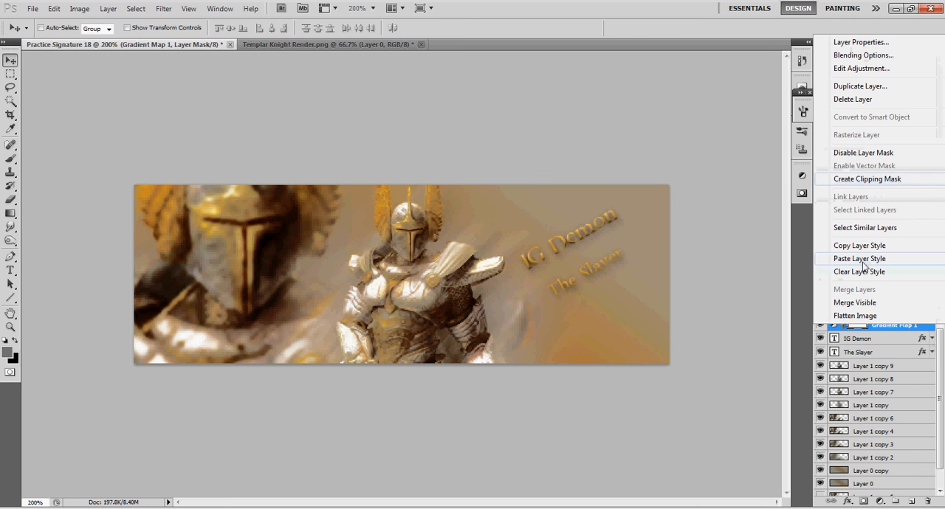
left_click(852, 99)
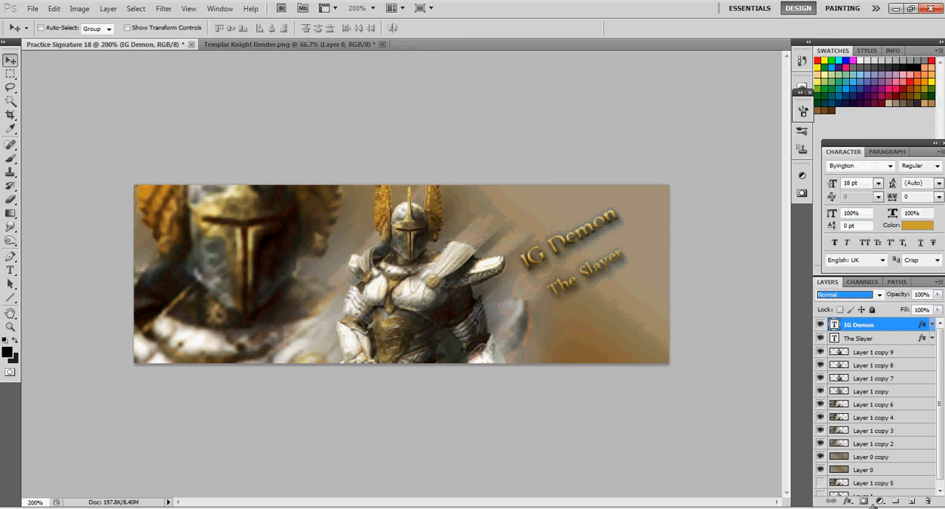
Add a Gradient Map adjustment layer above the IG Demon text using the violet-to-orange gradient preset
left_click(878, 502)
left_click(871, 462)
left_click(725, 214)
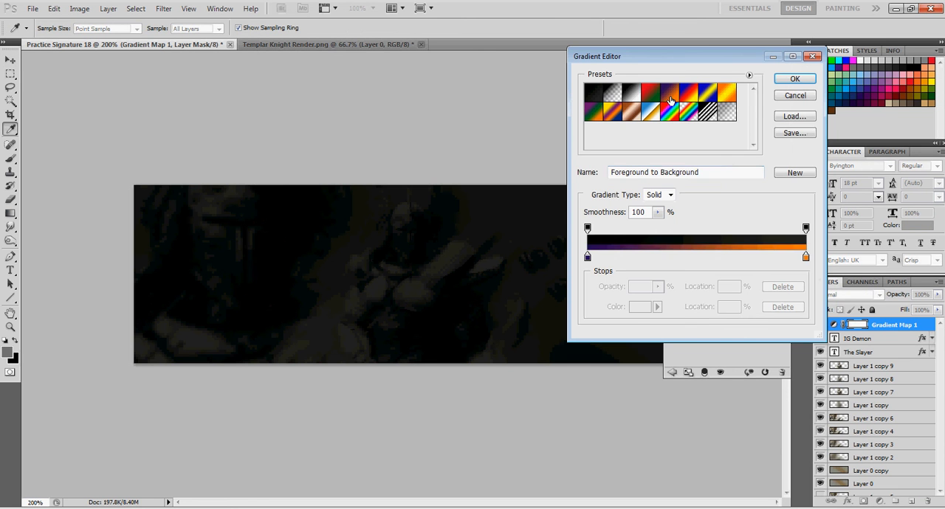
left_click(670, 93)
left_click(788, 78)
key("v")
Set the violet-to-orange Gradient Map layer's blend mode to Soft Light and collapse the adjustment settings
left_click(852, 295)
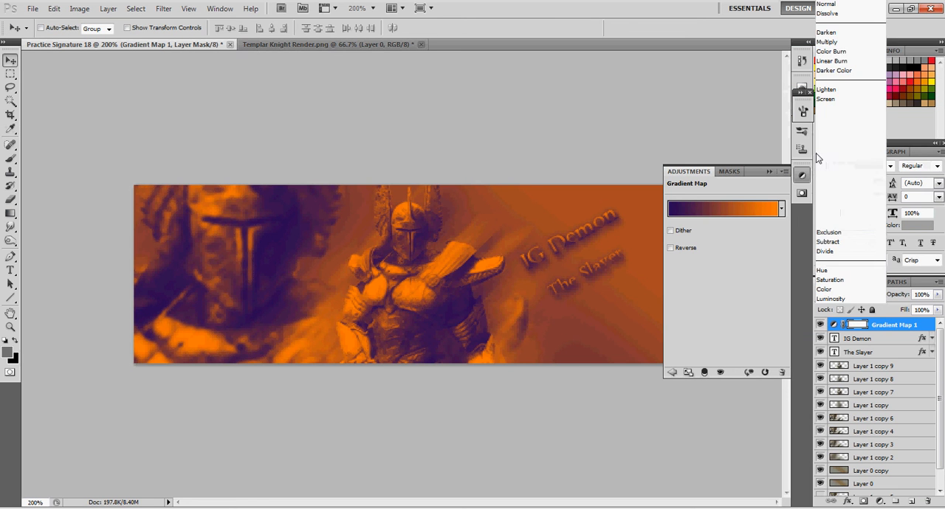
left_click(831, 155)
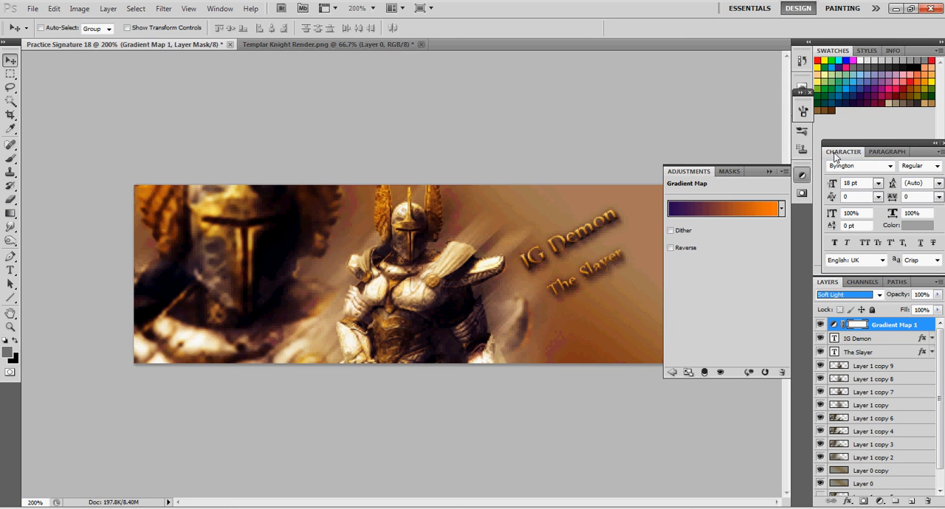
left_click(768, 171)
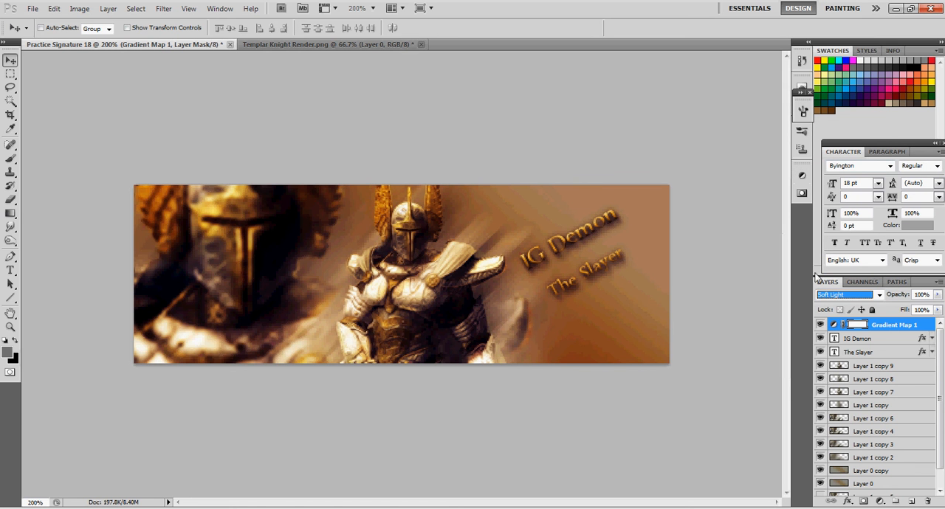
Lower the Gradient Map layer's opacity to 49%, comparing the banner with the layer hidden and shown
left_click(821, 325)
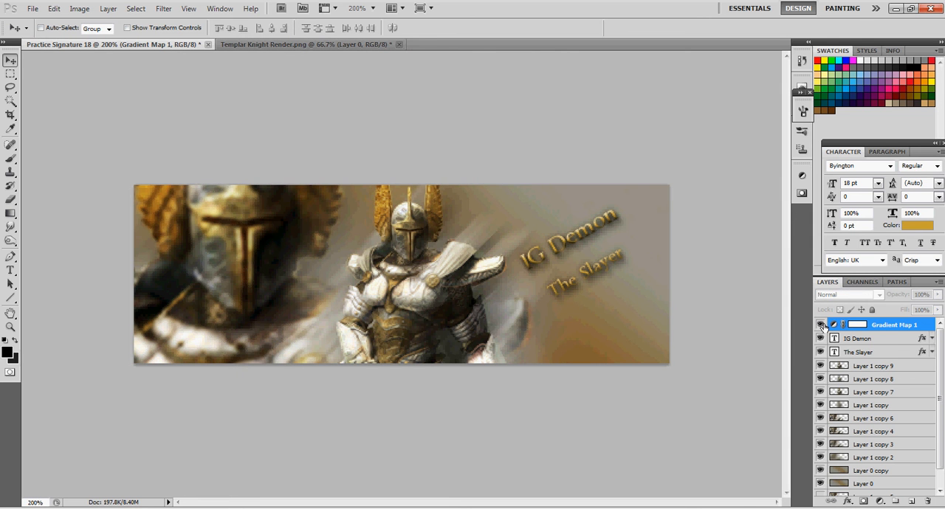
left_click(820, 325)
left_click(935, 295)
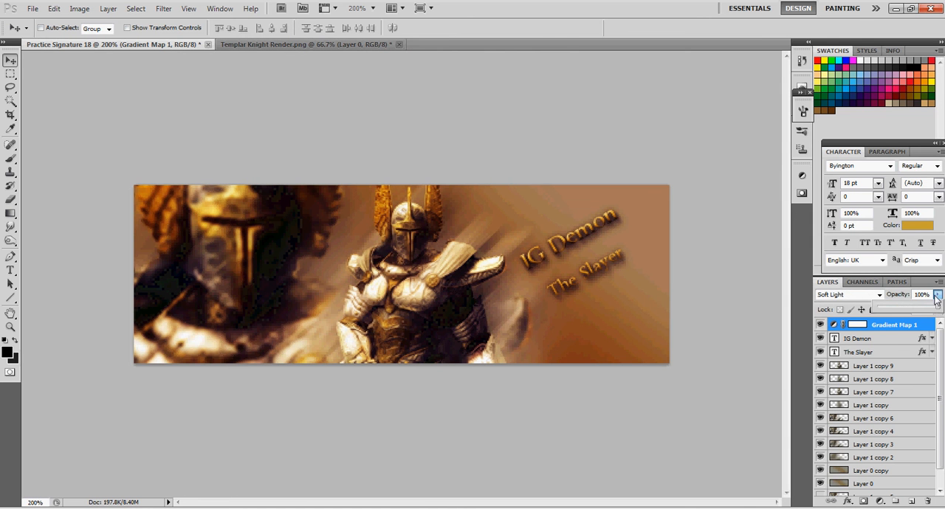
left_click_drag(935, 308, 909, 313)
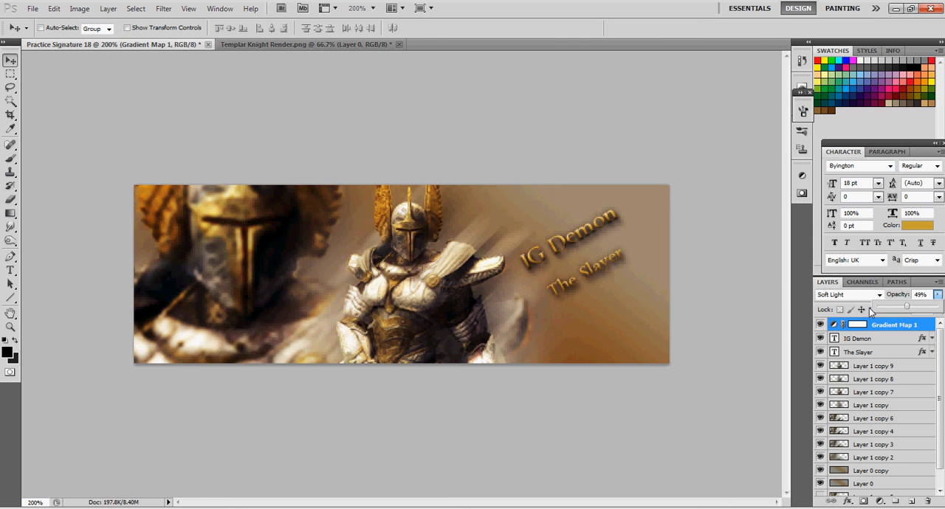
left_click(935, 296)
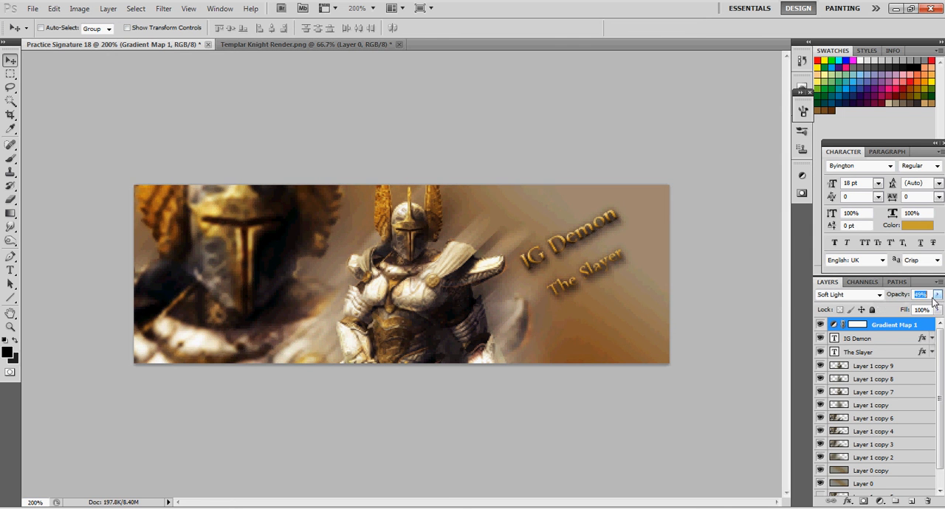
left_click(819, 325)
left_click(819, 326)
Add a Curves adjustment layer on top, raising the highlights to about 171 in, 181 out and placing a shadow point at 72 in, 64 out
left_click(881, 502)
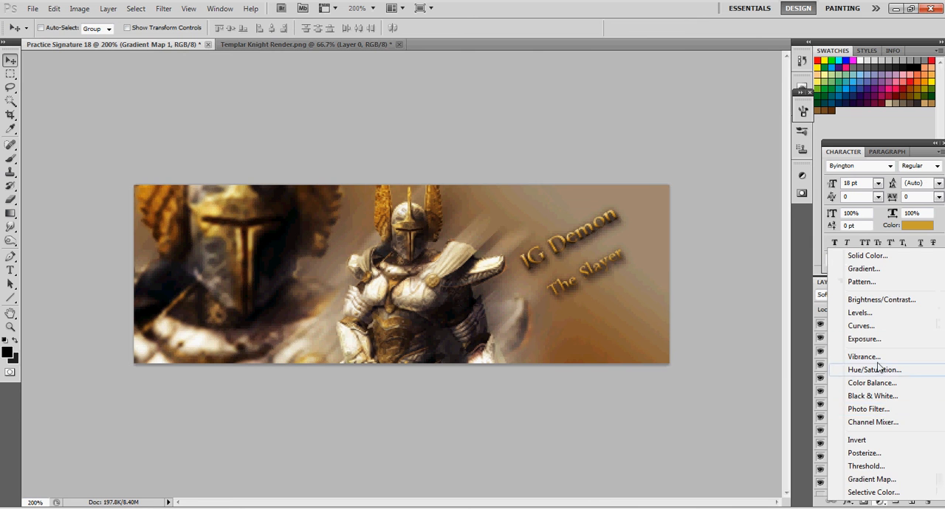
left_click(860, 326)
left_click_drag(735, 267, 752, 247)
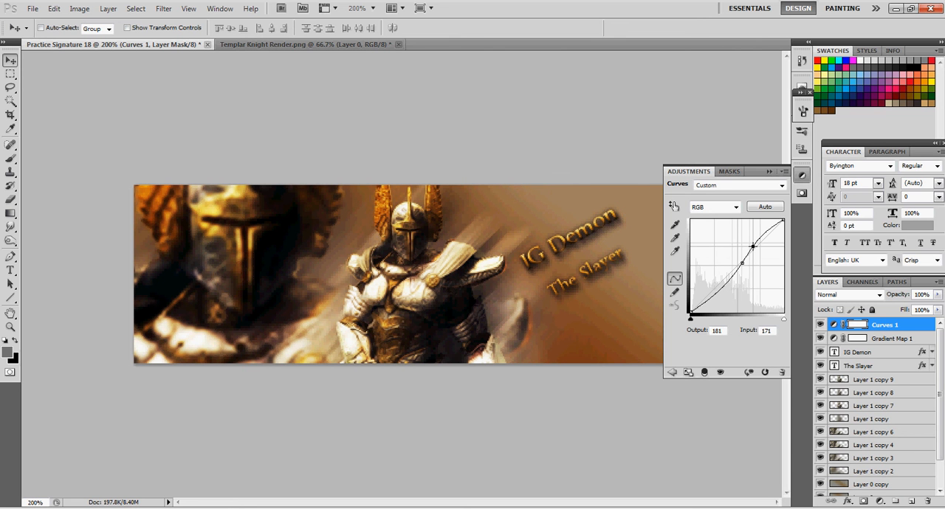
left_click_drag(723, 293, 718, 289)
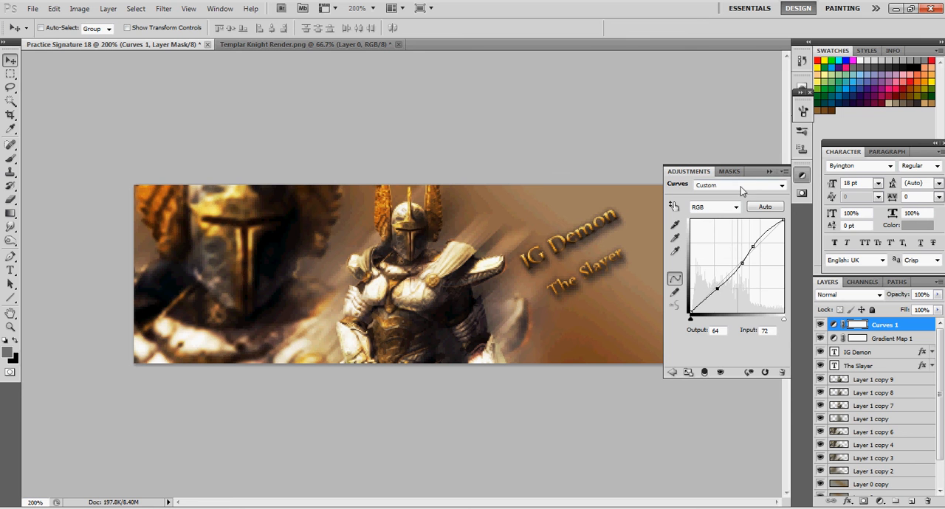
left_click(768, 171)
Create a new top layer and fill it with the merged image using Apply Image
left_click(912, 501)
left_click(80, 9)
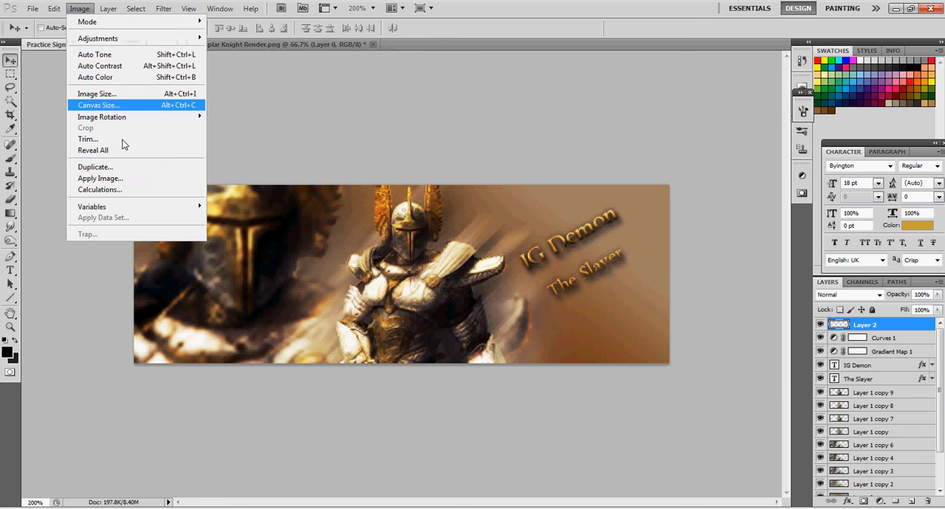
left_click(122, 178)
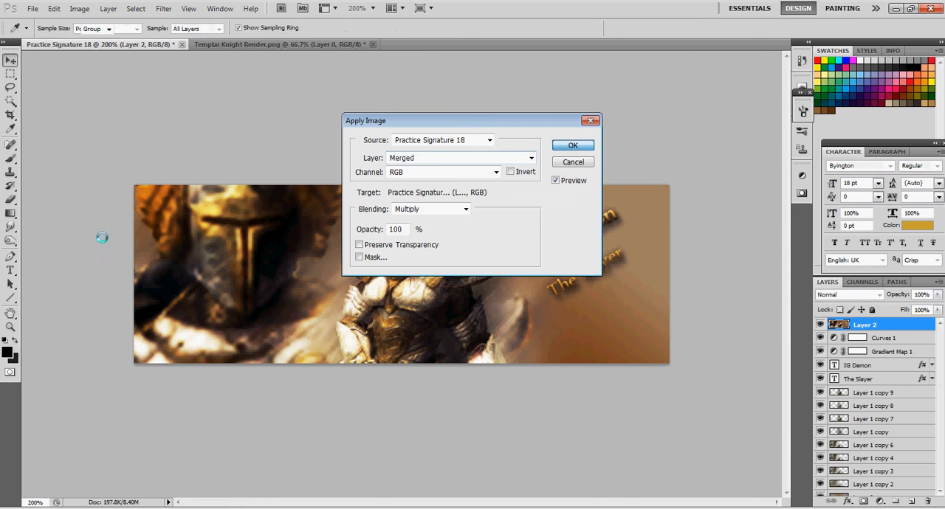
left_click(573, 147)
Sharpen the central knight's helmet, wings, chest and arms on the merged layer with the Sharpen tool
left_click(11, 226)
left_click(10, 227)
left_click(53, 241)
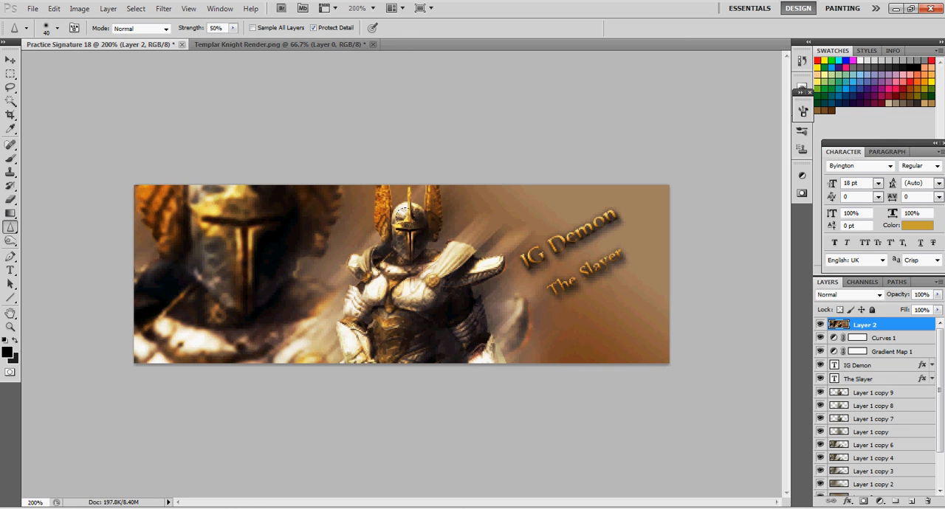
left_click(383, 204)
left_click(410, 230)
left_click(425, 187)
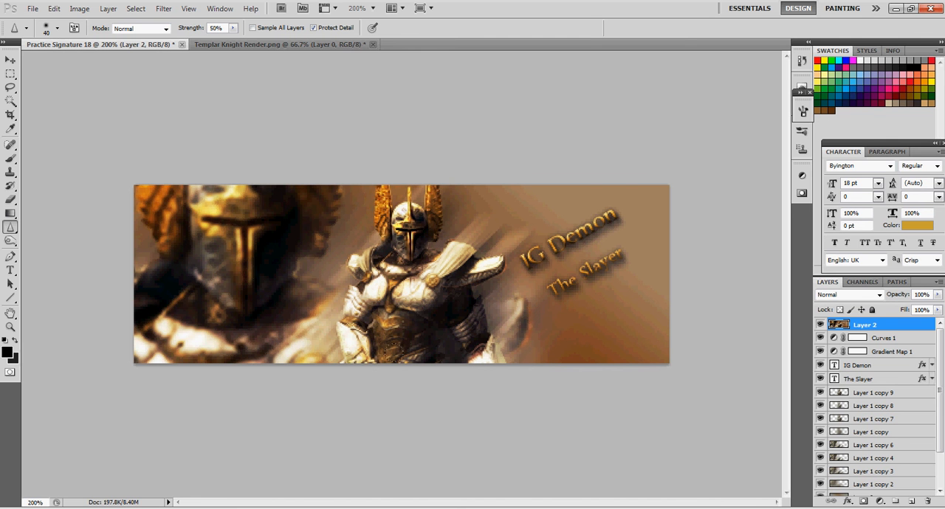
mouse_move(359, 290)
left_mouse_down()
mouse_move(353, 299)
mouse_move(418, 281)
mouse_move(371, 257)
mouse_move(426, 281)
left_mouse_up()
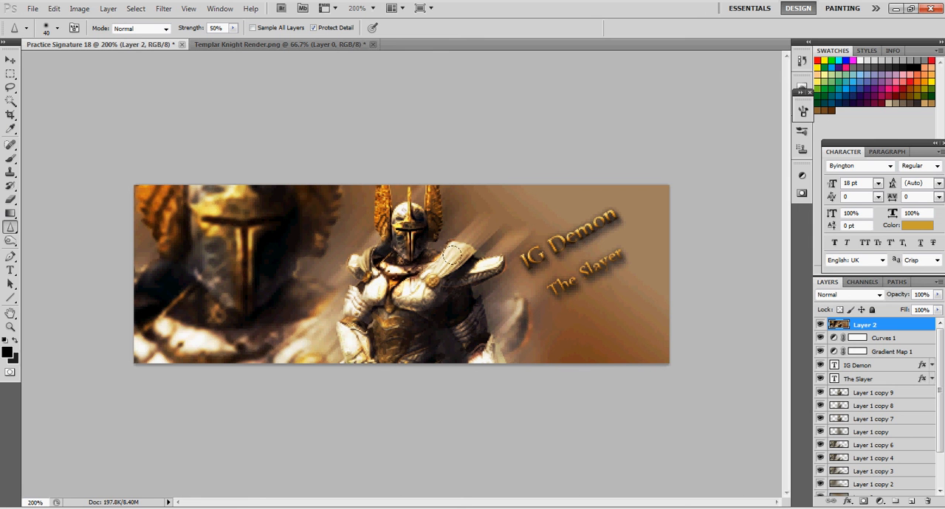
mouse_move(380, 317)
left_mouse_down()
mouse_move(464, 273)
mouse_move(462, 330)
left_mouse_up()
left_click(408, 307)
mouse_move(354, 349)
left_mouse_down()
mouse_move(343, 333)
mouse_move(348, 303)
left_mouse_up()
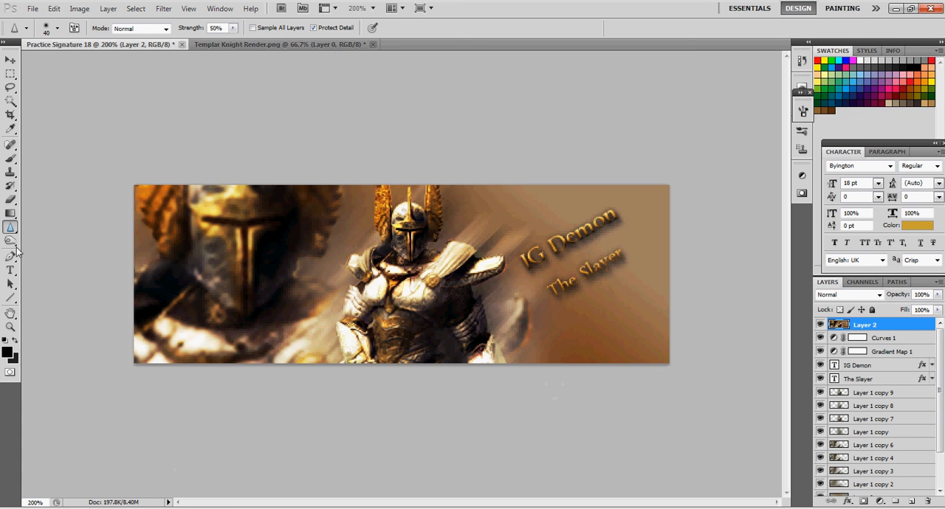
Soften the background beside the central knight's helmet wings with the Blur tool
left_click_drag(17, 231, 41, 227)
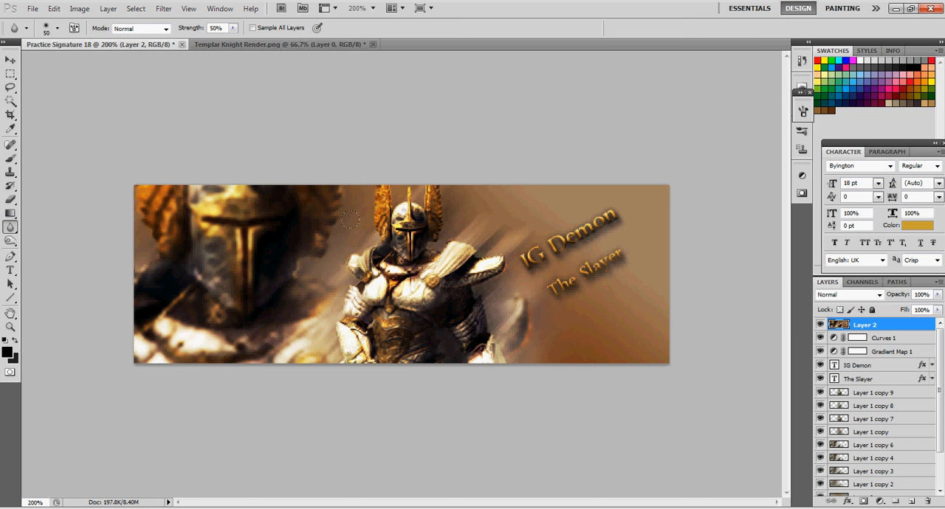
left_click_drag(358, 192, 364, 219)
mouse_move(443, 205)
left_mouse_down()
mouse_move(445, 231)
mouse_move(446, 193)
left_mouse_up()
Sharpen the central knight's helmet, face, torso and arm again, varying the Sharpen brush size and finishing at 35
left_click_drag(11, 228, 33, 235)
left_click(33, 236)
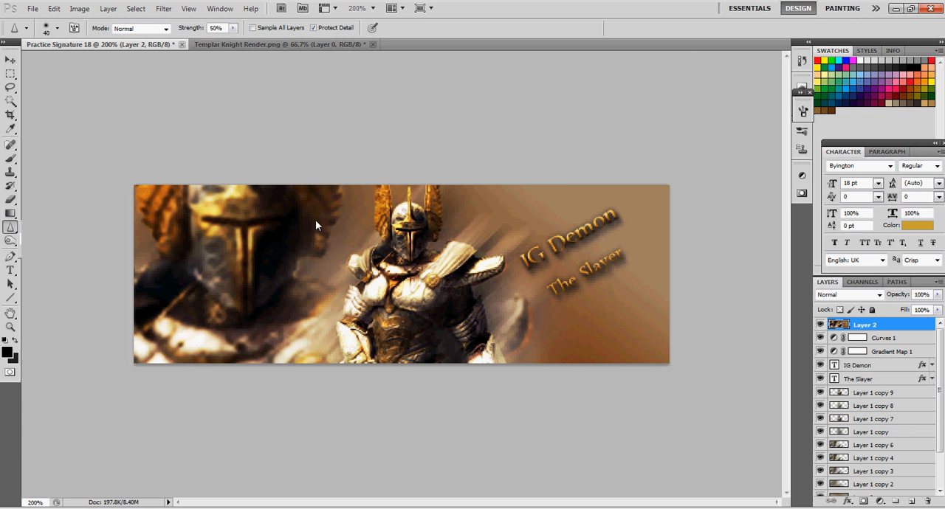
key("bracketleft")
key("bracketleft")
key("bracketleft")
mouse_move(390, 220)
left_mouse_down()
mouse_move(385, 233)
mouse_move(389, 209)
mouse_move(434, 219)
mouse_move(431, 194)
mouse_move(408, 210)
left_mouse_up()
key("bracketright")
key("bracketright")
key("bracketright")
left_click_drag(401, 242, 408, 235)
mouse_move(388, 267)
left_mouse_down()
mouse_move(435, 261)
mouse_move(502, 295)
mouse_move(434, 377)
left_mouse_up()
left_click_drag(509, 314, 445, 374)
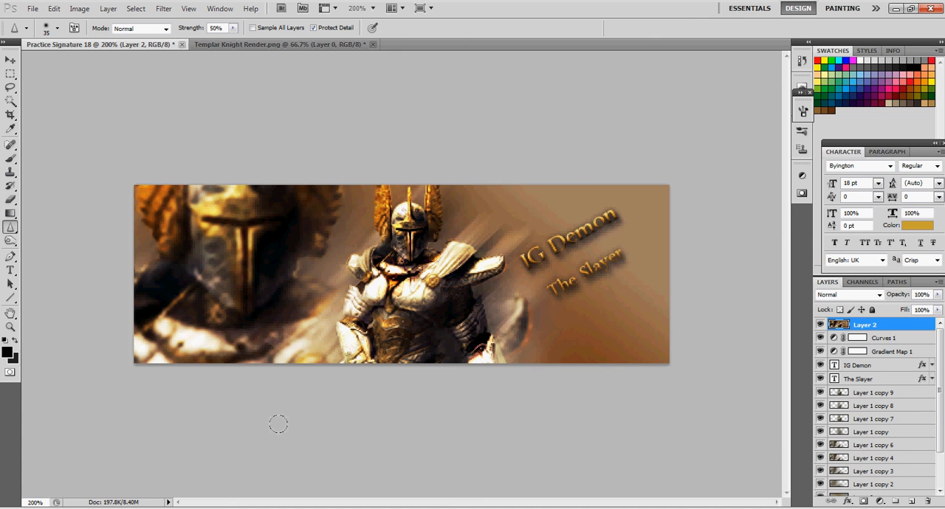
Blur the large background knight with the Blur tool at brush size 50, and return to the Move tool
left_click_drag(10, 227, 41, 228)
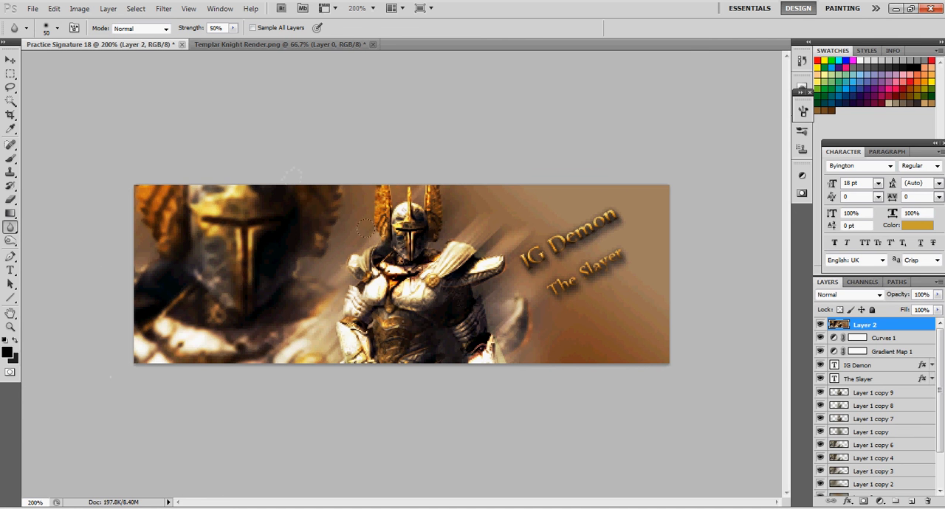
left_click_drag(144, 410, 185, 353)
left_click(11, 60)
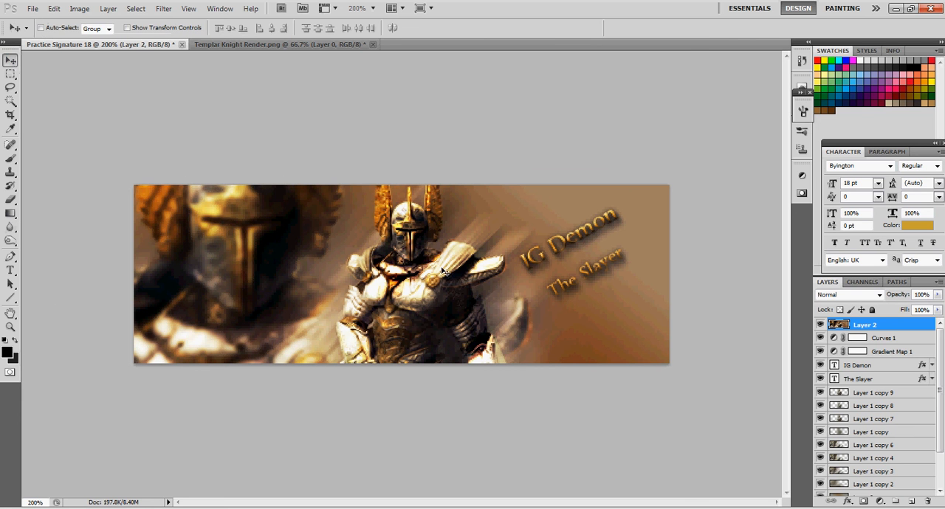
left_click(910, 503)
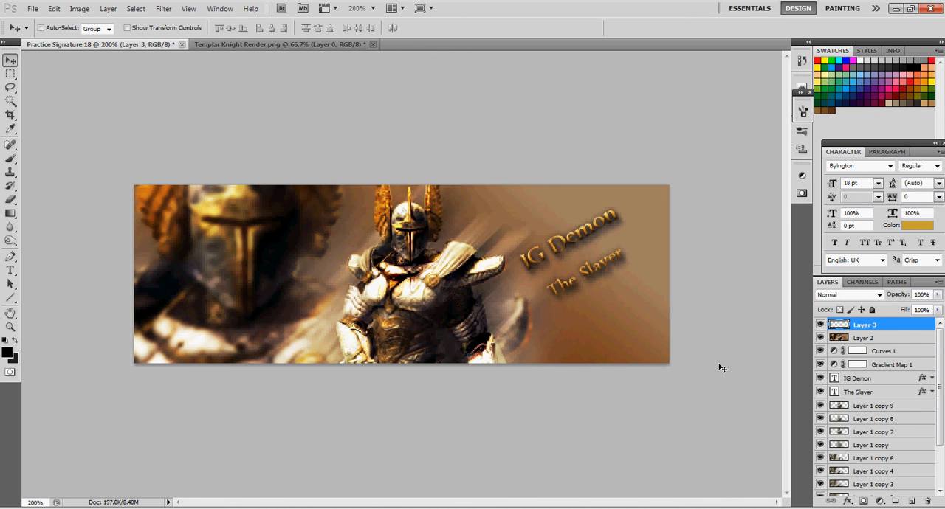
left_click(863, 502)
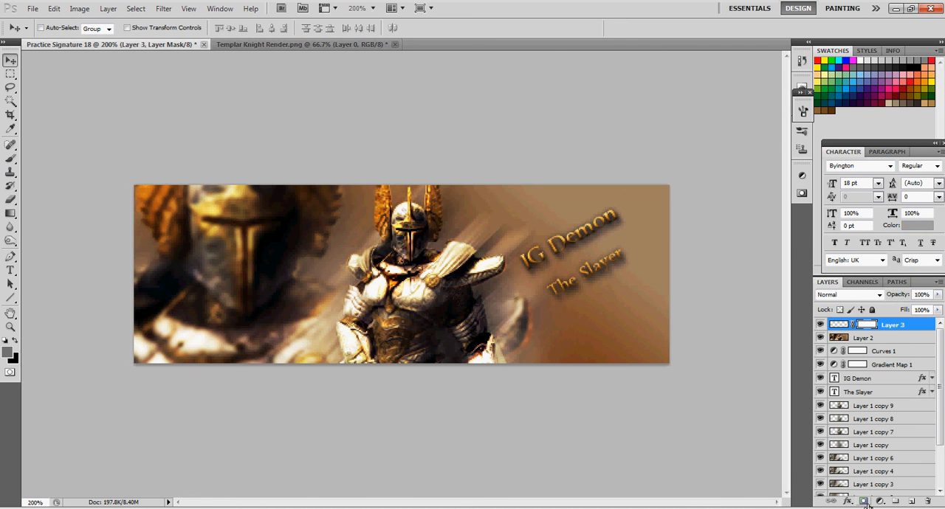
right_click(900, 329)
left_click(849, 102)
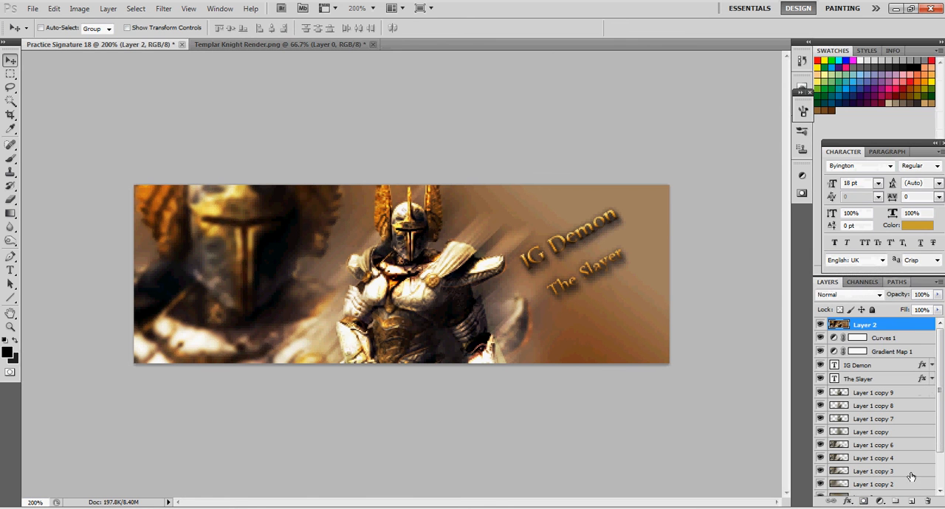
Add another new layer above the sharpened one and apply the merged image to it
left_click(913, 502)
left_click(81, 8)
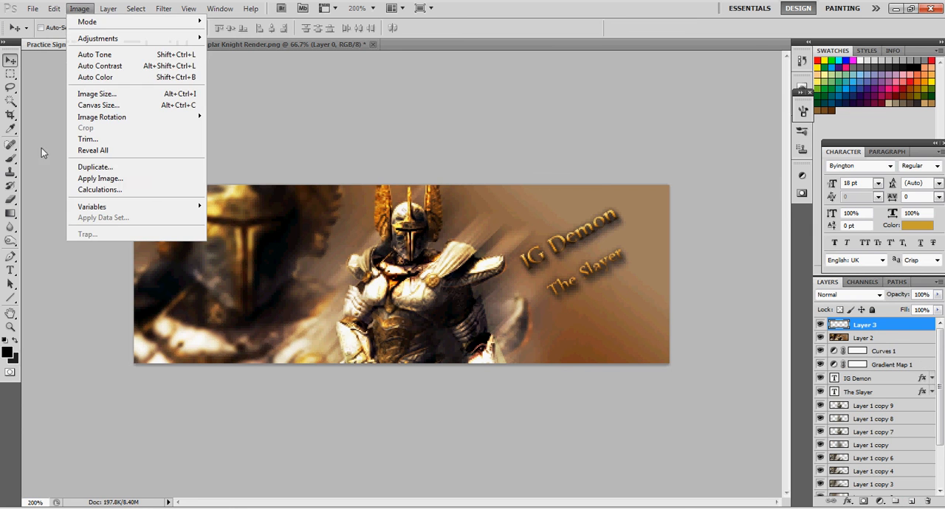
left_click(98, 177)
left_click(581, 147)
key("v")
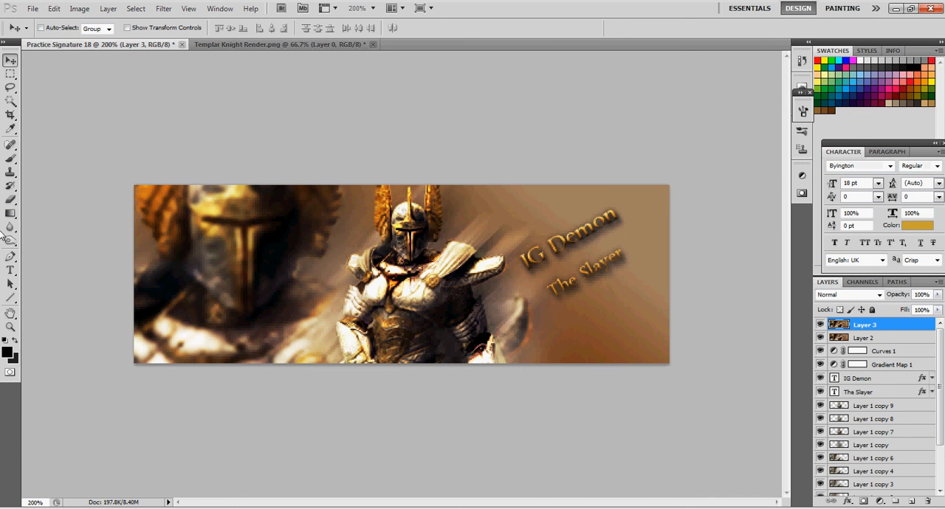
Darken the banner's side edges with a soft black Pin Light brush at 37% opacity, enlarging the brush from 45 up to 150
left_click(10, 158)
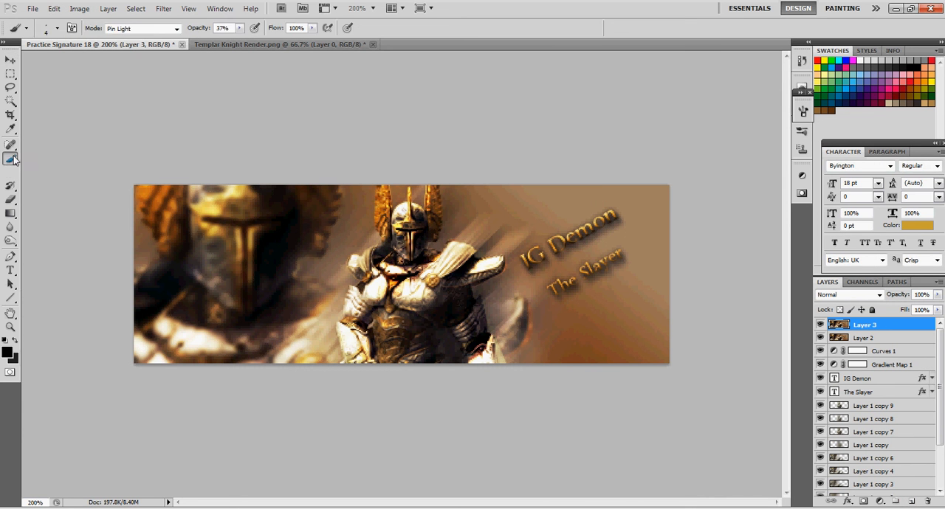
left_click(49, 29)
left_click_drag(27, 62, 34, 62)
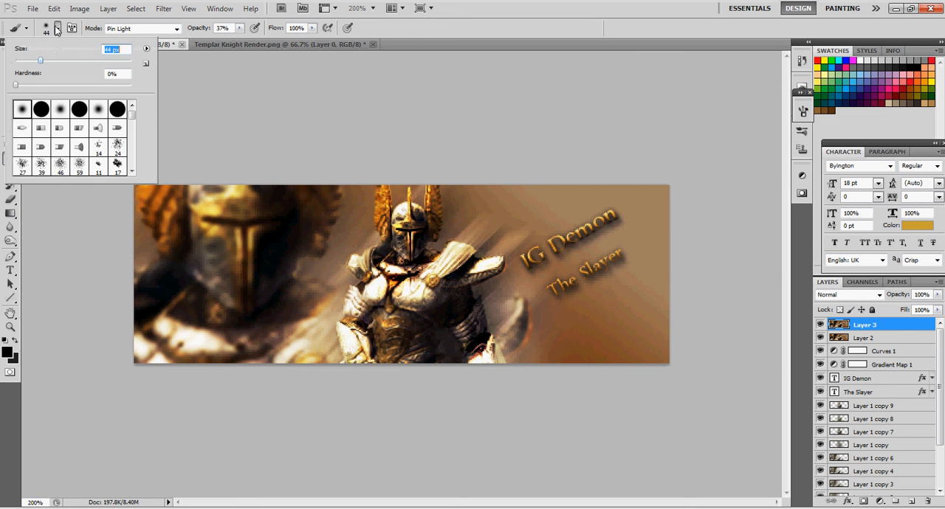
left_click(688, 236)
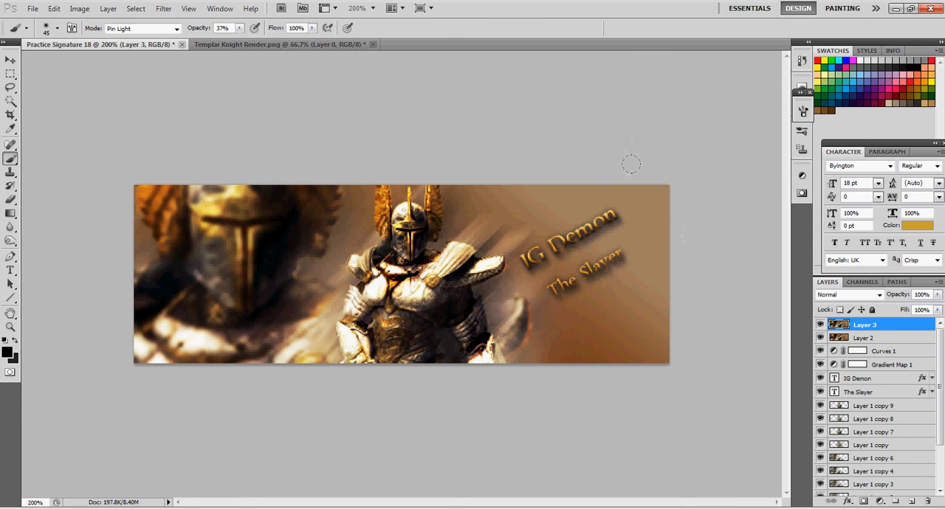
mouse_move(649, 187)
left_mouse_down()
mouse_move(657, 288)
mouse_move(561, 388)
mouse_move(543, 386)
mouse_move(608, 366)
mouse_move(633, 336)
mouse_move(648, 159)
mouse_move(631, 101)
mouse_move(647, 135)
mouse_move(611, 297)
mouse_move(583, 369)
mouse_move(554, 386)
left_mouse_up()
left_click_drag(624, 174, 679, 159)
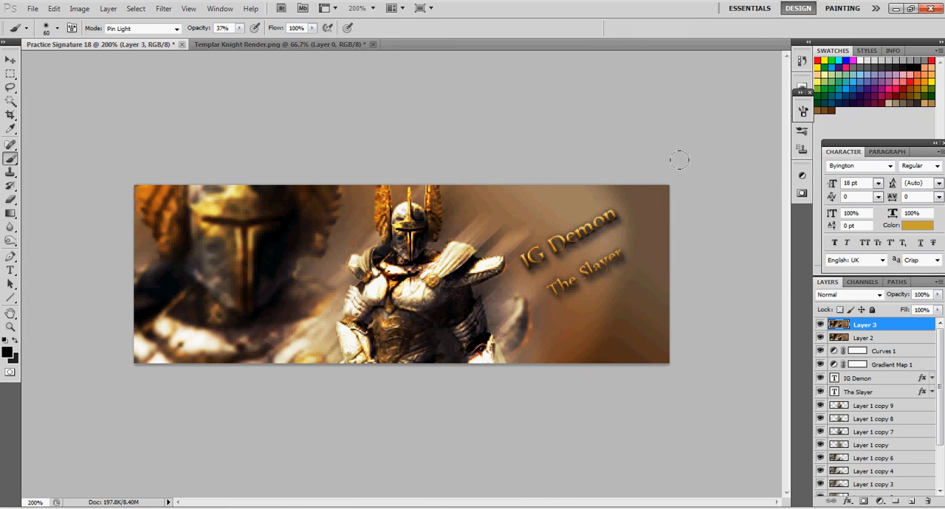
mouse_move(142, 135)
left_mouse_down()
mouse_move(93, 273)
mouse_move(99, 338)
mouse_move(142, 134)
left_mouse_up()
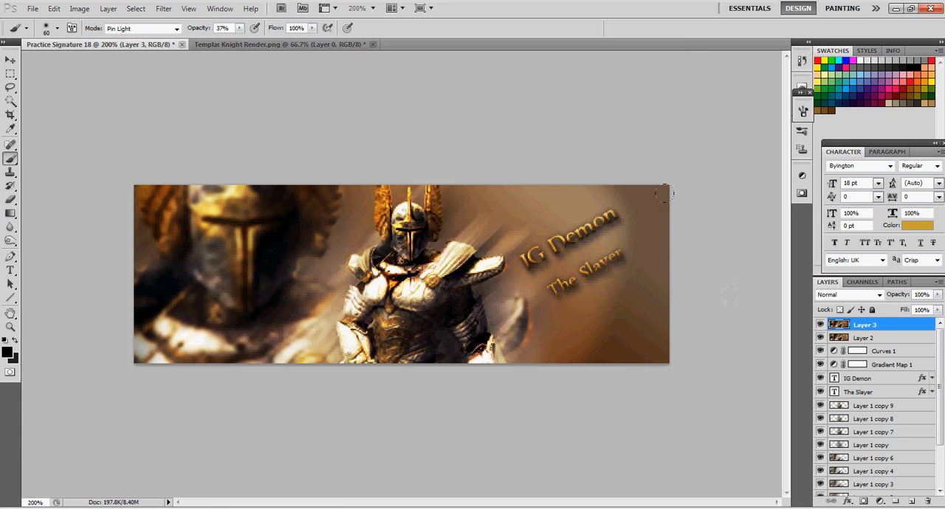
mouse_move(645, 98)
left_mouse_down()
mouse_move(688, 136)
mouse_move(691, 206)
mouse_move(610, 362)
mouse_move(670, 146)
mouse_move(652, 64)
left_mouse_up()
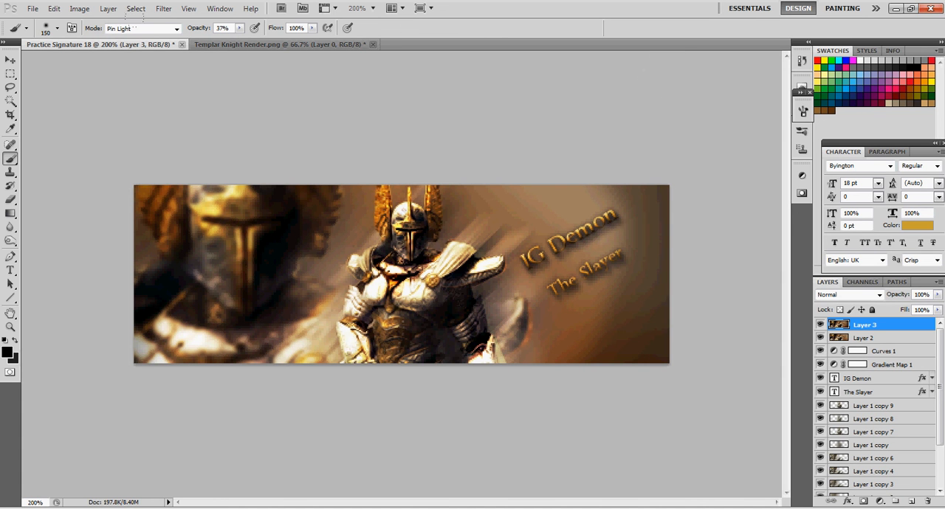
left_click(10, 60)
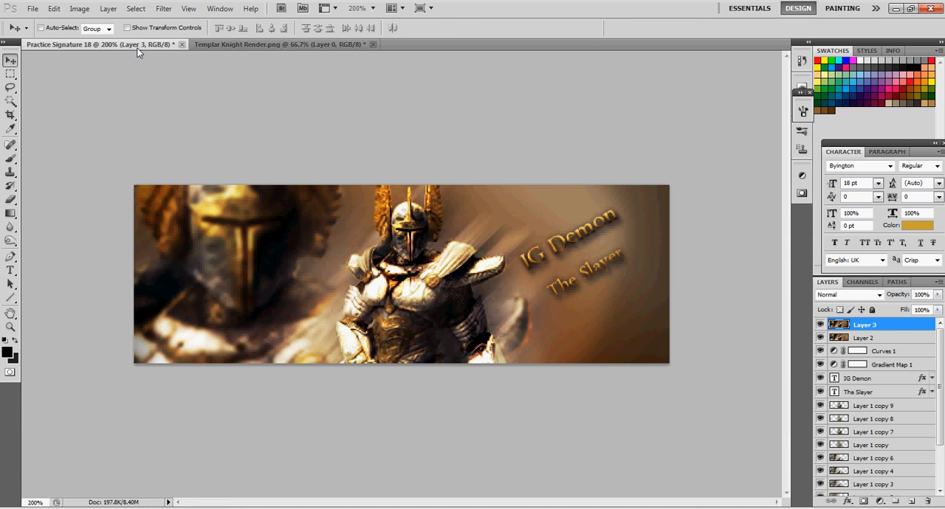
Open Black Cool Render.png from the Photoshop Makes folder on the Desktop
left_click(32, 8)
left_click(45, 34)
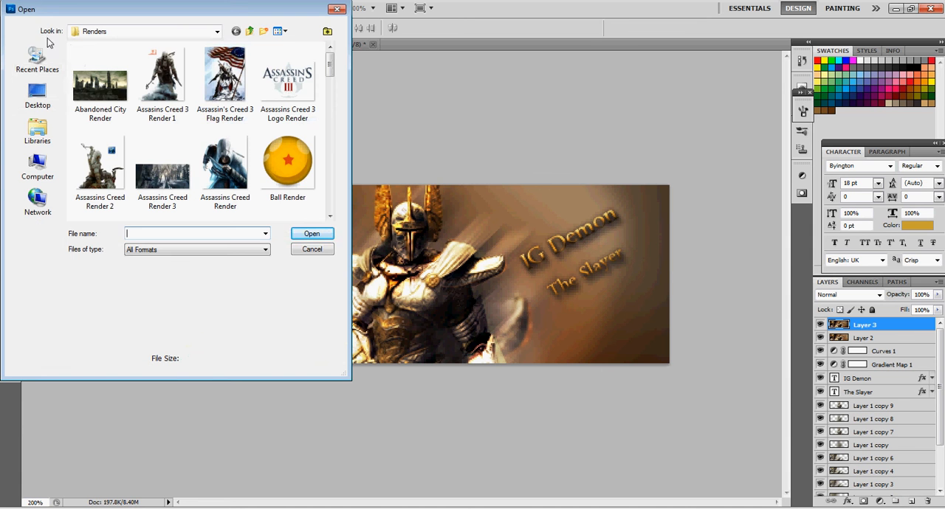
left_click(37, 96)
scroll(334, 99, "down", 5)
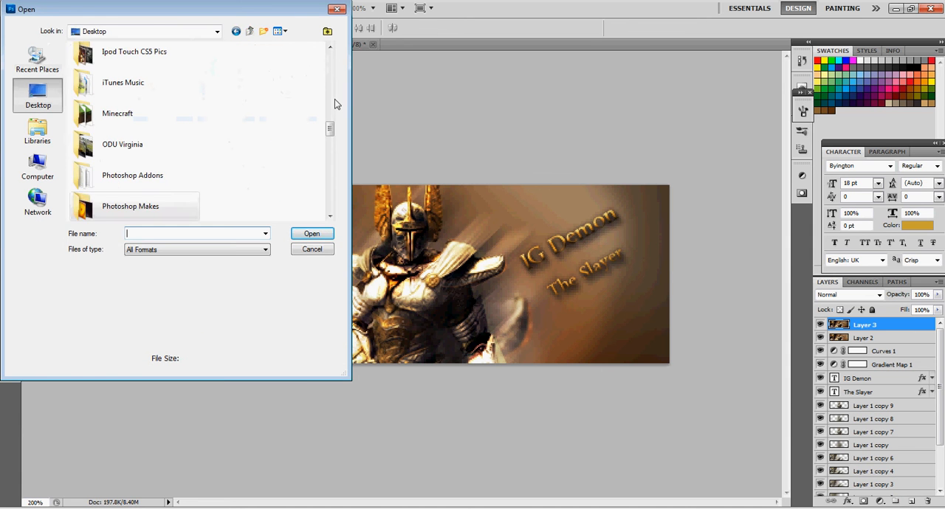
double_click(186, 212)
double_click(164, 88)
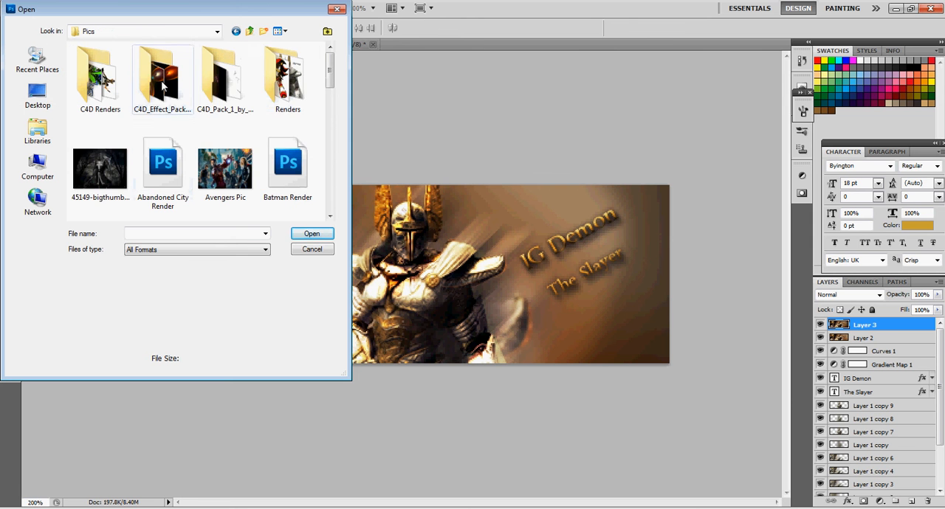
mouse_move(330, 76)
left_mouse_down()
mouse_move(338, 200)
mouse_move(332, 59)
left_mouse_up()
double_click(105, 184)
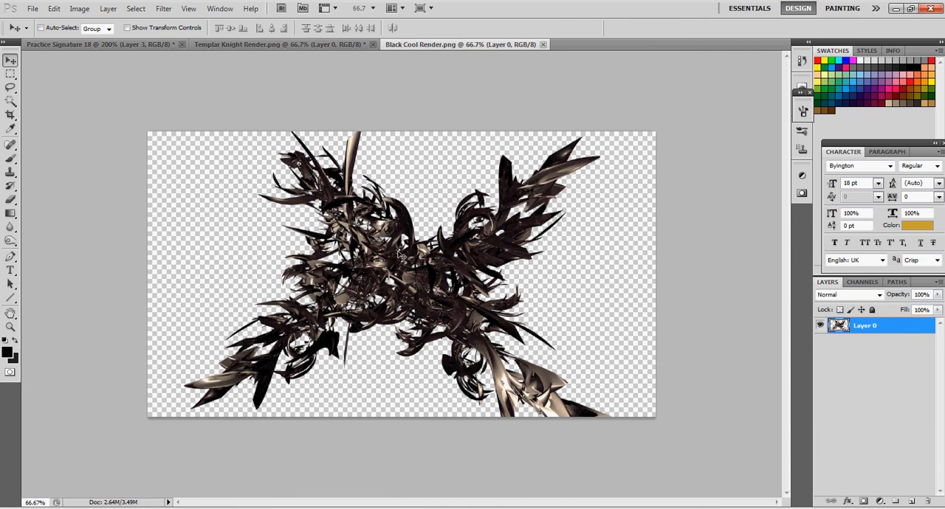
Bring the black render into the signature banner, scale it to about 43.58% and position it over the central knight
mouse_move(323, 268)
left_mouse_down()
mouse_move(88, 43)
mouse_move(405, 304)
mouse_move(272, 290)
mouse_move(263, 299)
left_mouse_up()
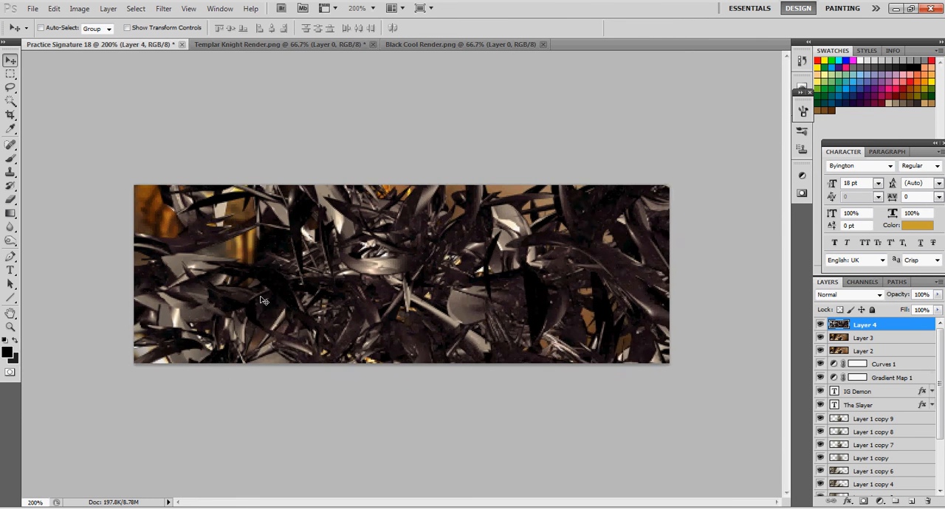
key("ctrl+t")
left_click_drag(279, 220, 596, 466)
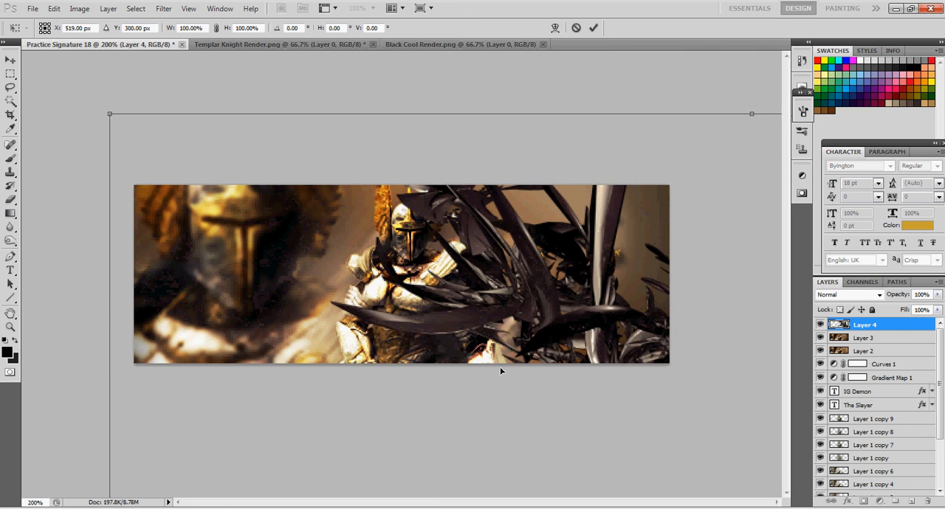
mouse_move(114, 118)
left_mouse_down()
mouse_move(432, 327)
mouse_move(515, 413)
mouse_move(141, 86)
mouse_move(113, 87)
mouse_move(450, 391)
left_mouse_up()
mouse_move(538, 428)
left_mouse_down()
mouse_move(233, 246)
mouse_move(118, 195)
mouse_move(193, 195)
mouse_move(185, 186)
mouse_move(189, 236)
mouse_move(205, 201)
mouse_move(194, 214)
left_mouse_up()
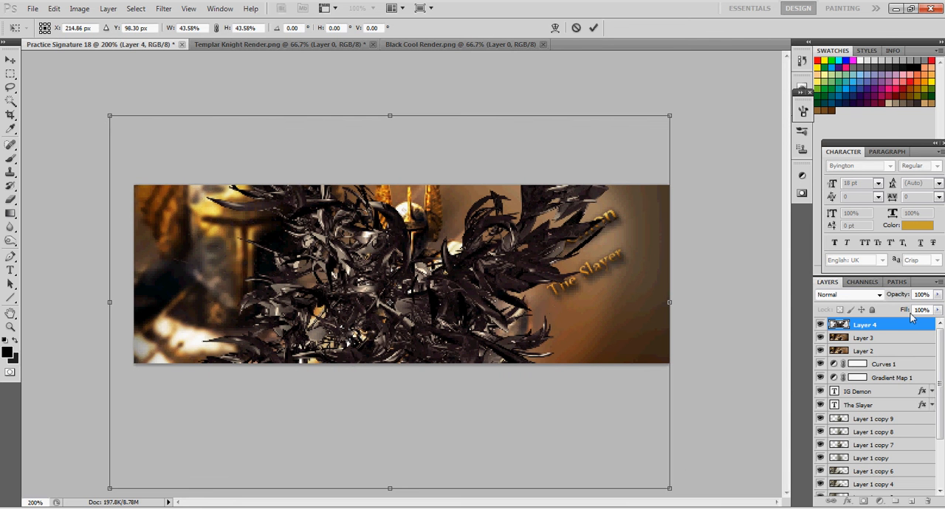
key("Return")
Set the black render layer's blend mode to Overlay
left_click(871, 294)
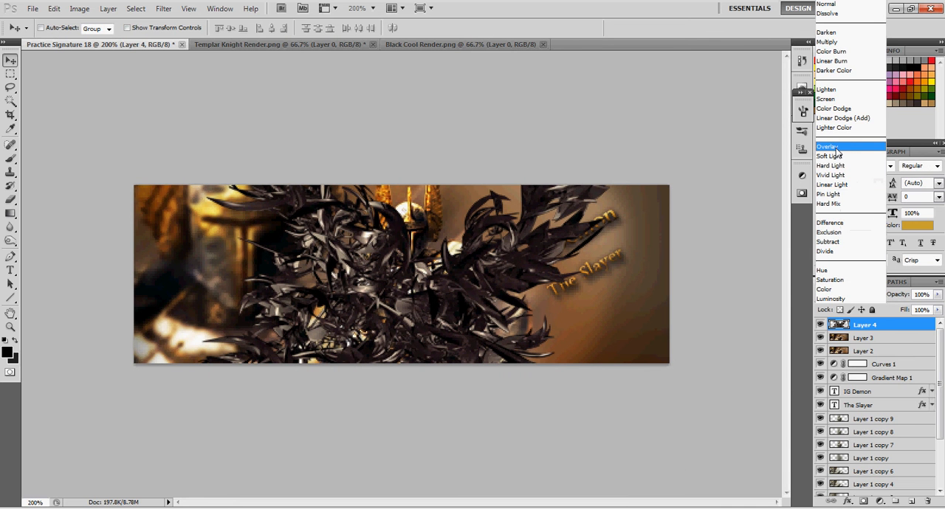
left_click(838, 147)
left_click_drag(514, 304, 411, 321)
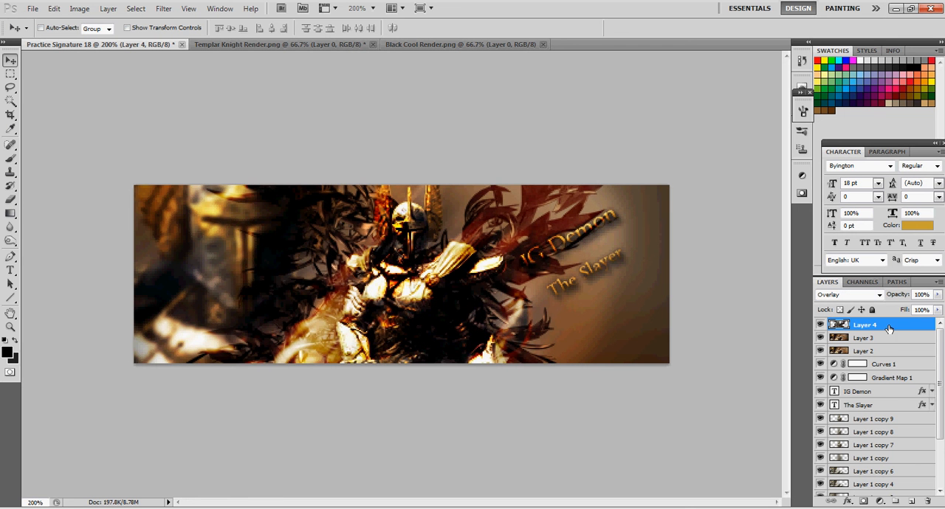
Hide Layer 3 and Layer 2, and lower the black render layer in the stack to just above Layer 0 copy
left_click_drag(820, 344, 820, 351)
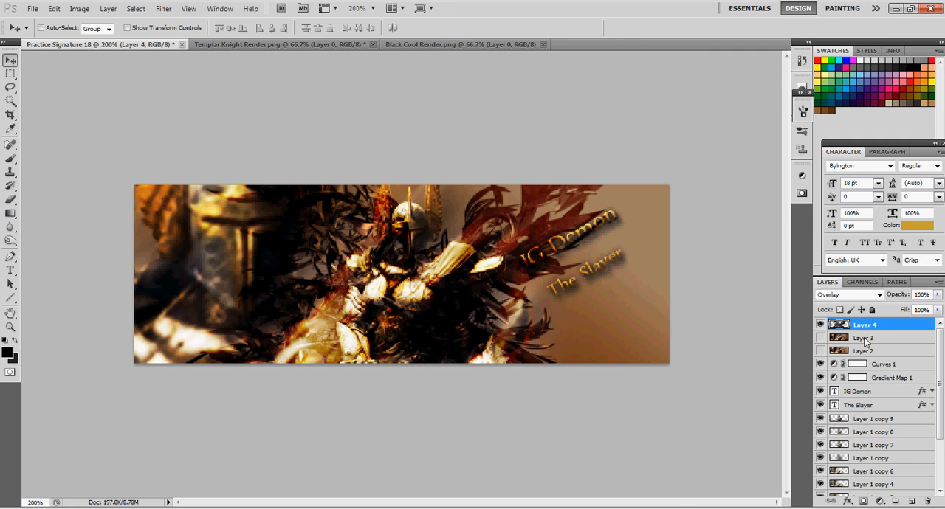
left_click_drag(858, 325, 859, 462)
scroll(931, 472, "down", 3)
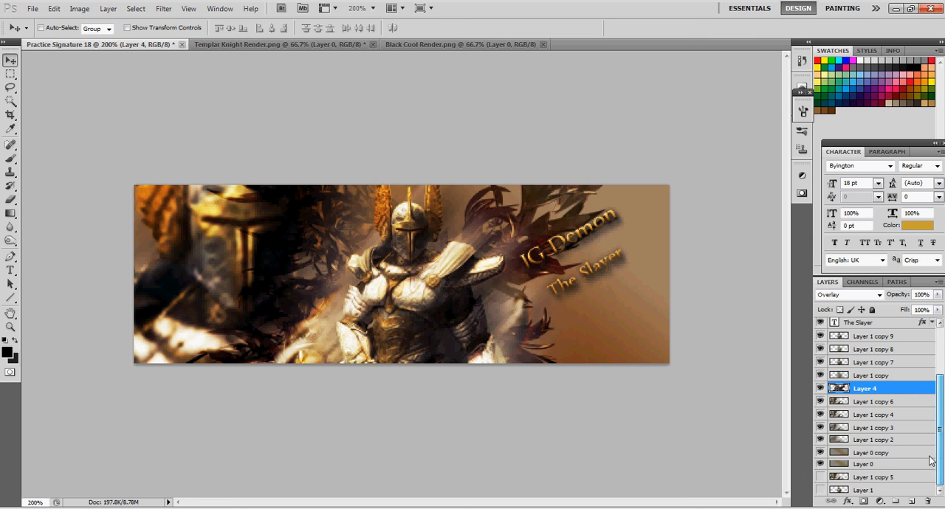
left_click_drag(859, 396, 868, 446)
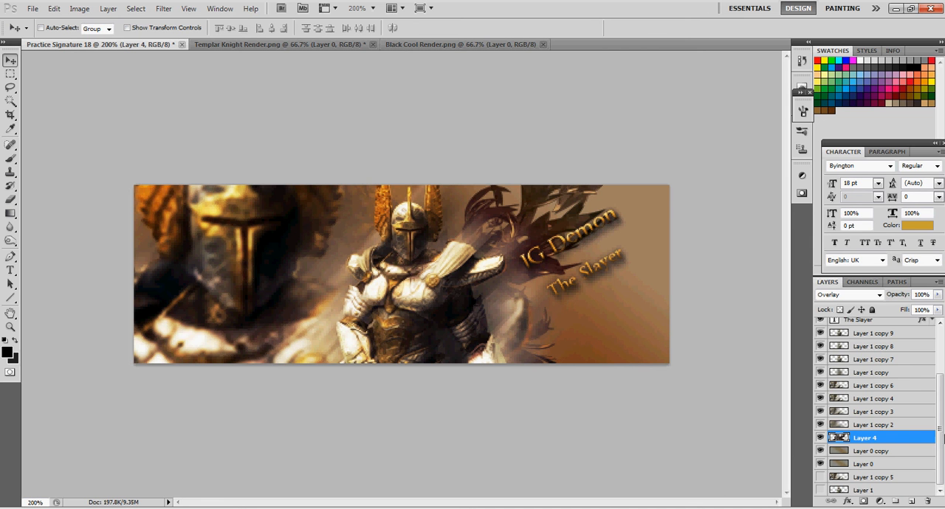
Toggle Layer 2 to compare the image, then delete Layer 2 and Layer 3
left_click_drag(941, 438, 939, 391)
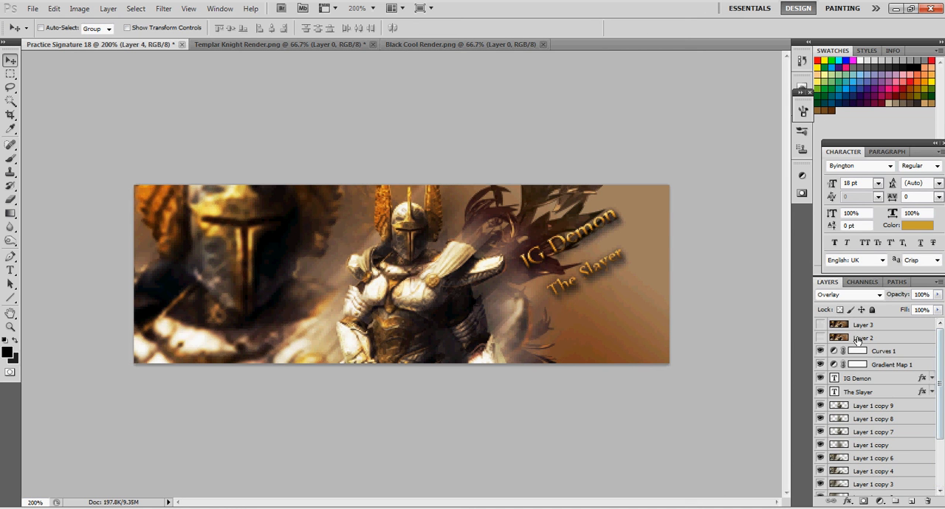
left_click(858, 339)
left_click(820, 338)
left_click(821, 338)
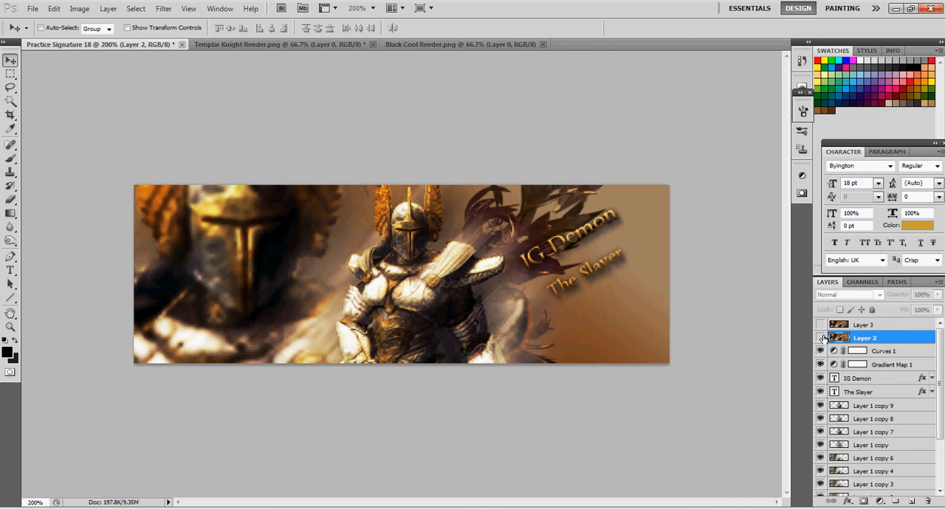
left_click(867, 330, "shift")
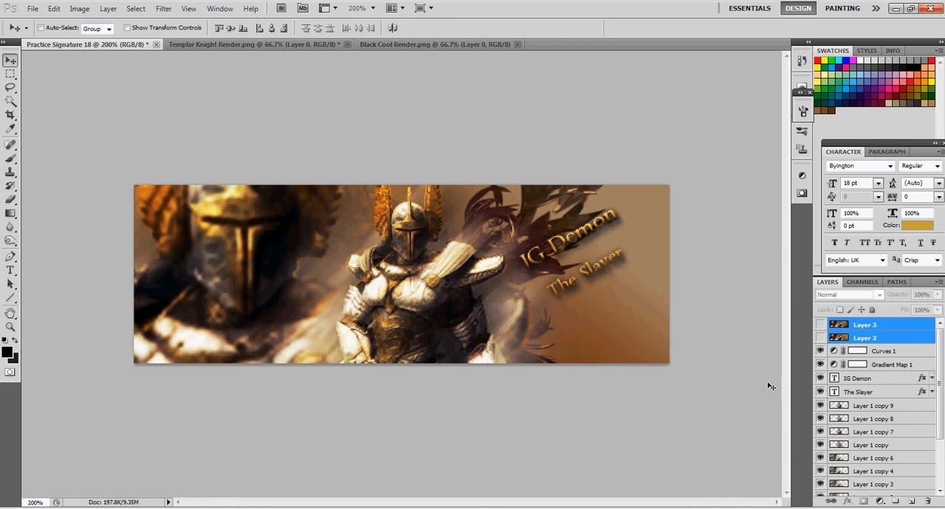
key("Delete")
Shift the black render right so it spreads behind the text, and raise its layer above Layer 1 copy 3
left_click_drag(939, 376, 938, 398)
left_click(867, 438)
left_click_drag(465, 301, 546, 307)
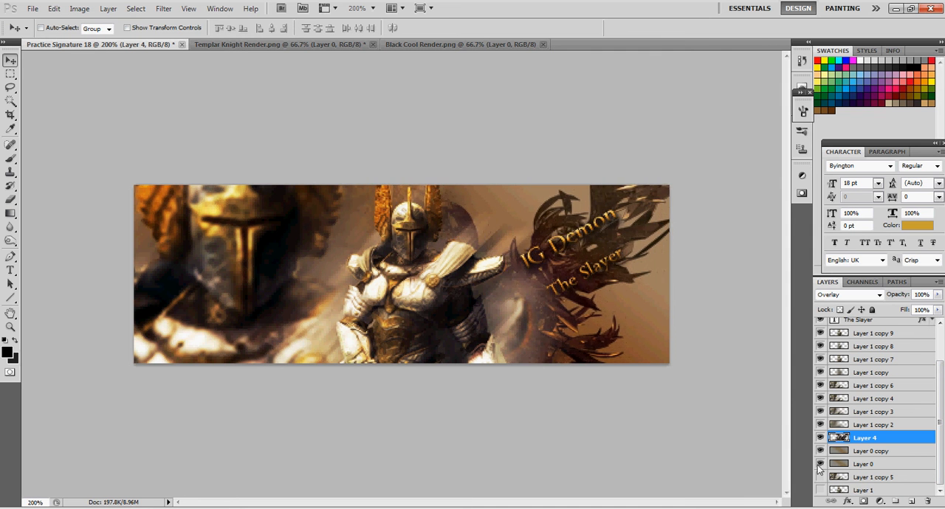
left_click_drag(868, 431, 876, 412)
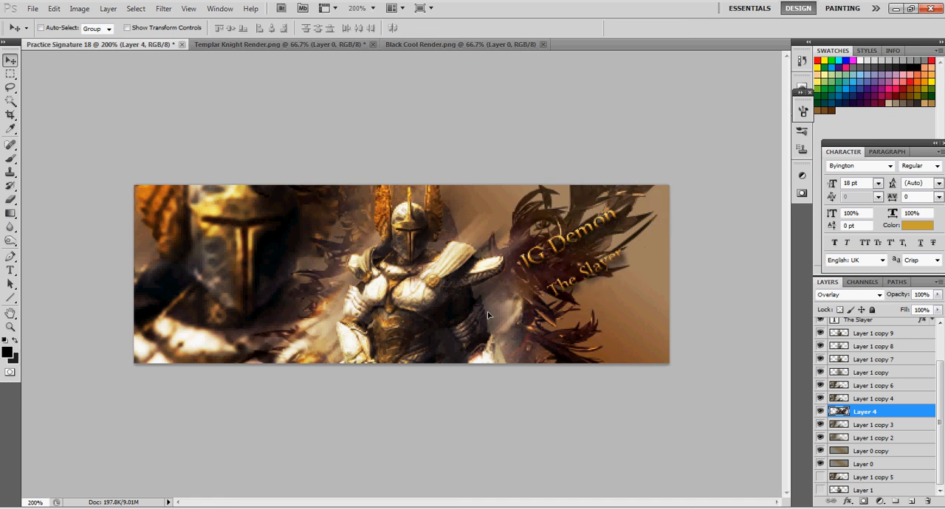
Rotate the black render by -15° with Free Transform
key("ctrl+t")
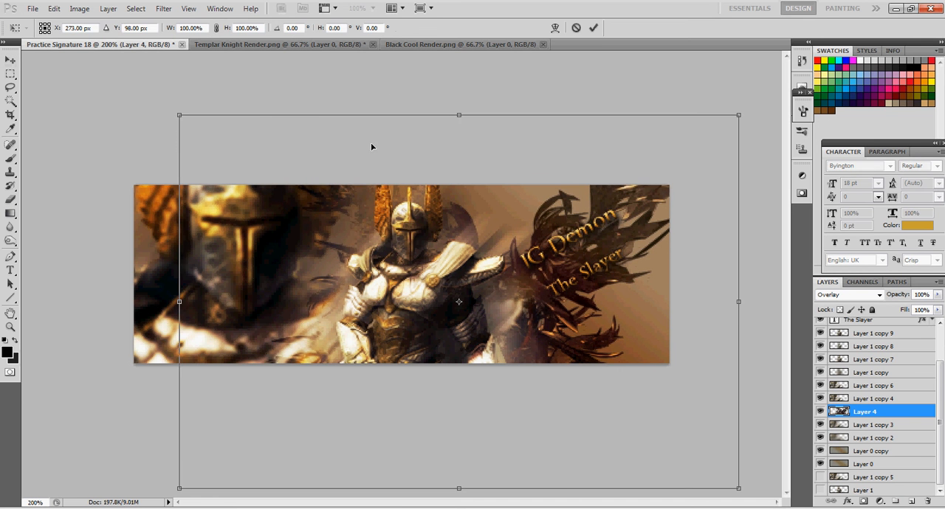
left_click_drag(392, 84, 679, 344)
left_click_drag(670, 429, 277, 90)
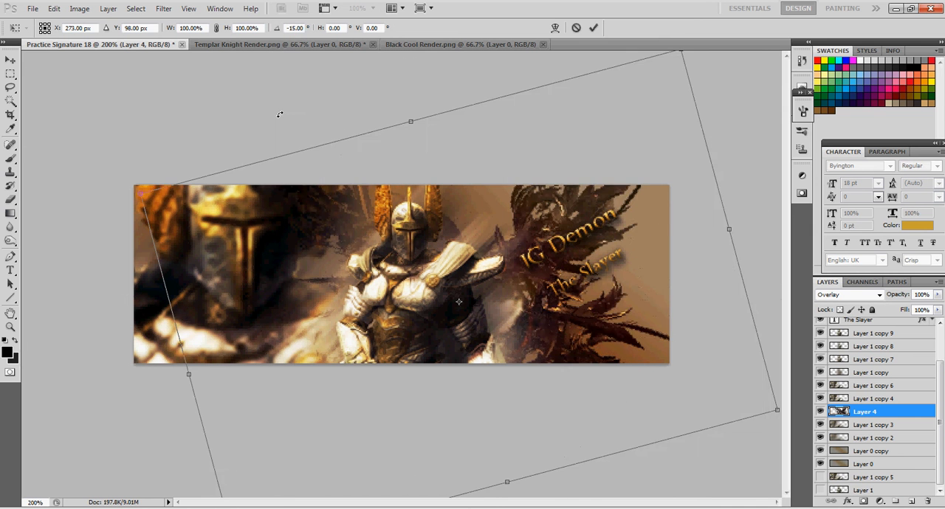
key("Return")
Nudge the rotated render closer to the central knight and lower its layer beneath Layer 1 copy 3
mouse_move(418, 300)
left_mouse_down()
mouse_move(432, 306)
mouse_move(403, 300)
left_mouse_up()
left_click_drag(868, 414, 871, 434)
left_click_drag(454, 316, 437, 316)
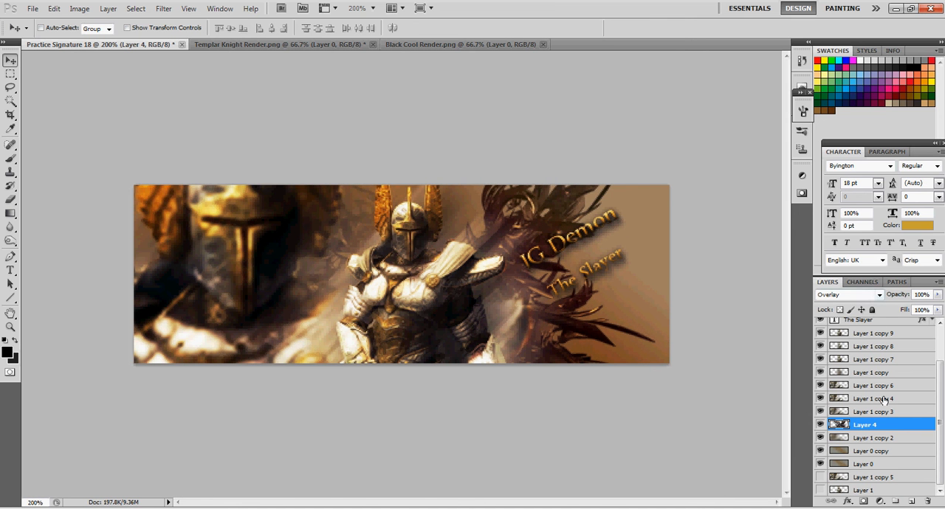
Set the black render layer's blend mode to Soft Light and duplicate the layer
left_click(848, 294)
left_click(834, 164)
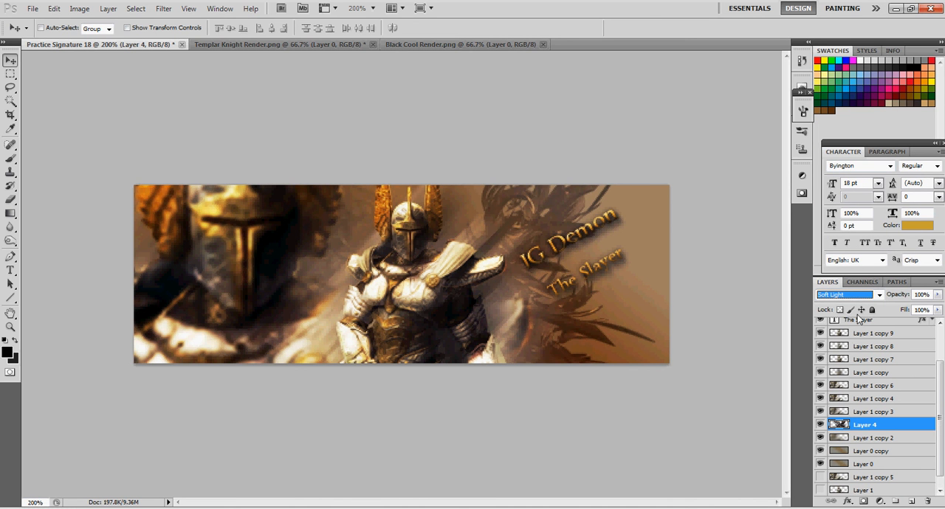
key("ctrl+j")
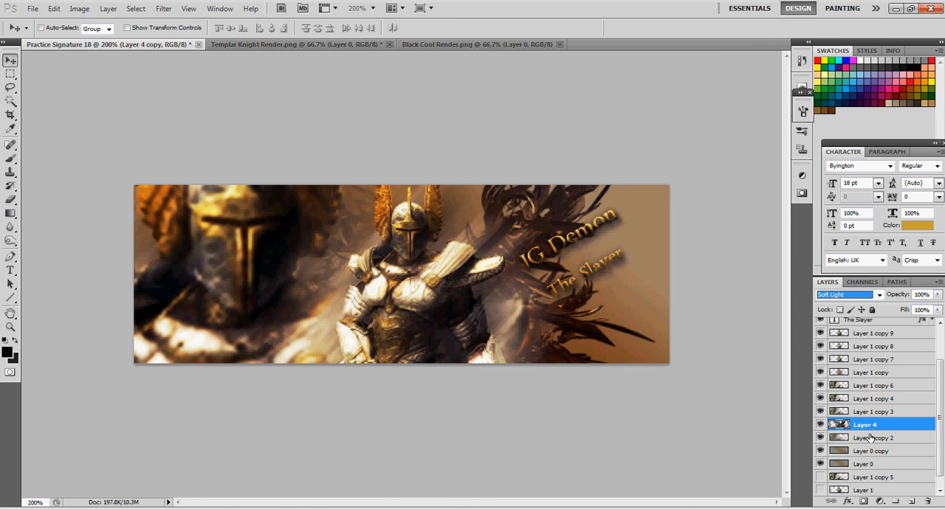
Set the duplicated render layer's blend mode to Hard Light, and toggle the visibility of both render layers to compare them
left_click(868, 437)
left_click(867, 427)
left_click(867, 296)
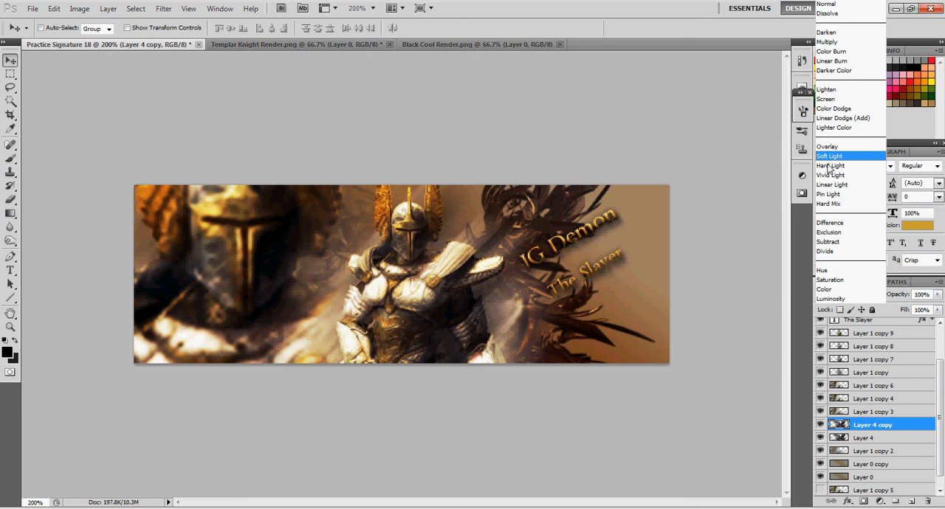
left_click(830, 166)
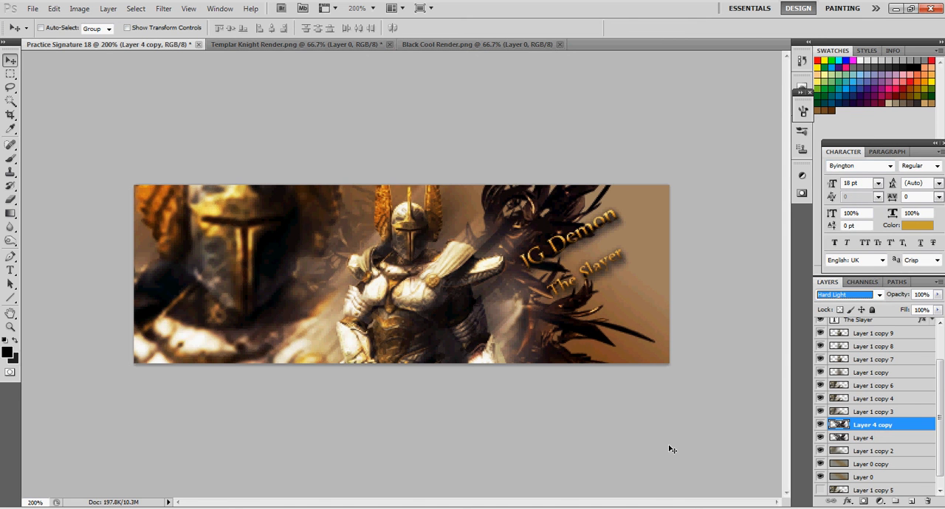
left_click(820, 439)
left_click(821, 427)
left_click(821, 439)
left_click(822, 440)
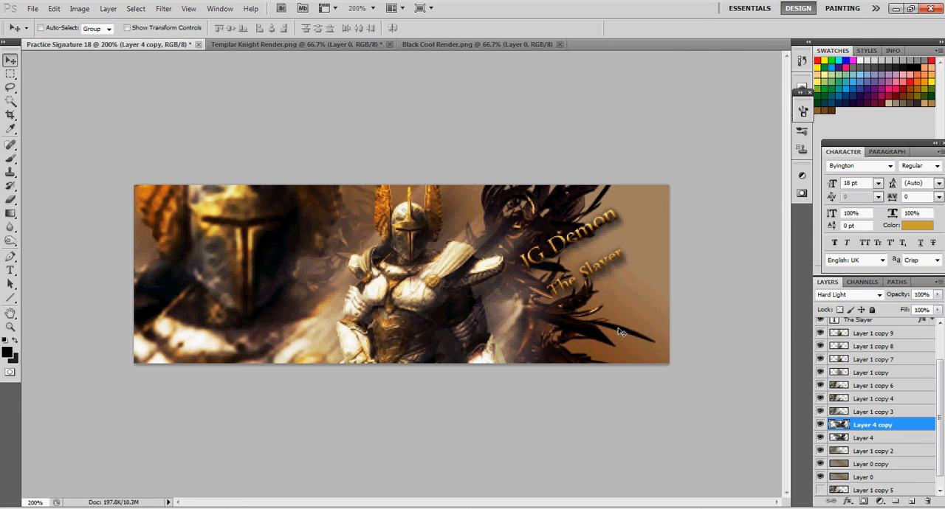
Turn off Contour in the IG Demon text's layer style and move the text down and right, closer to The Slayer
scroll(930, 358, "up", 3)
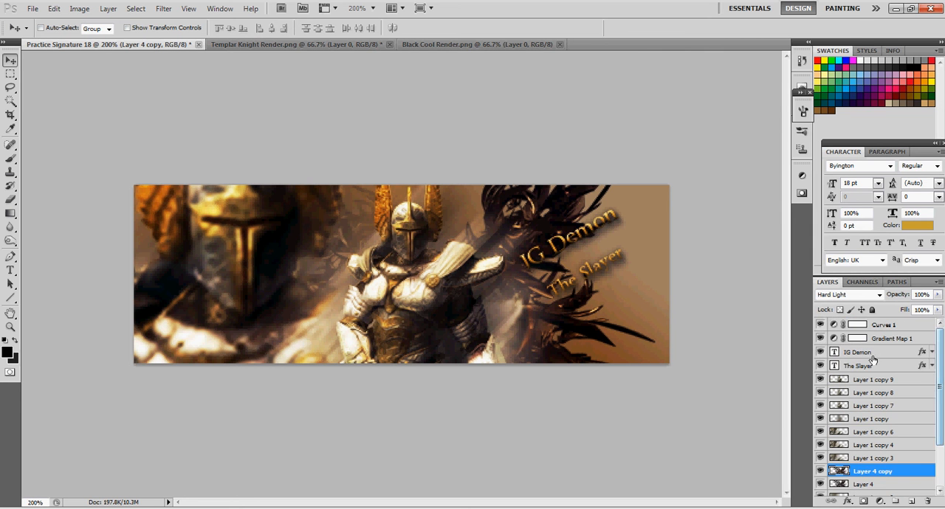
left_click(931, 354)
left_click(931, 354)
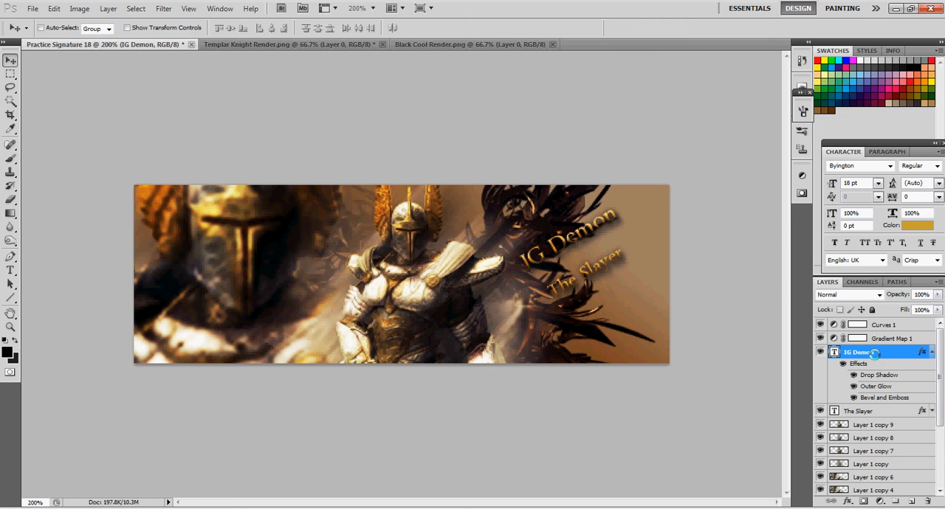
double_click(875, 364)
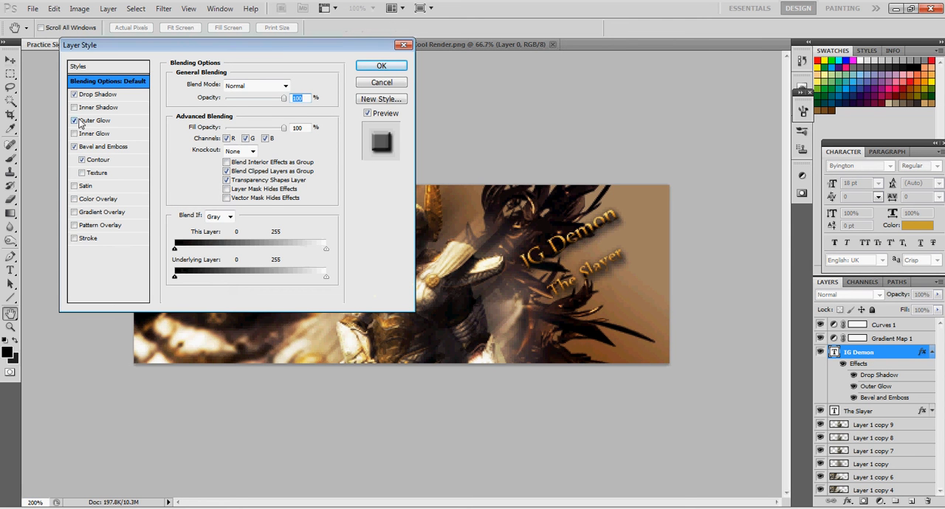
left_click(82, 160)
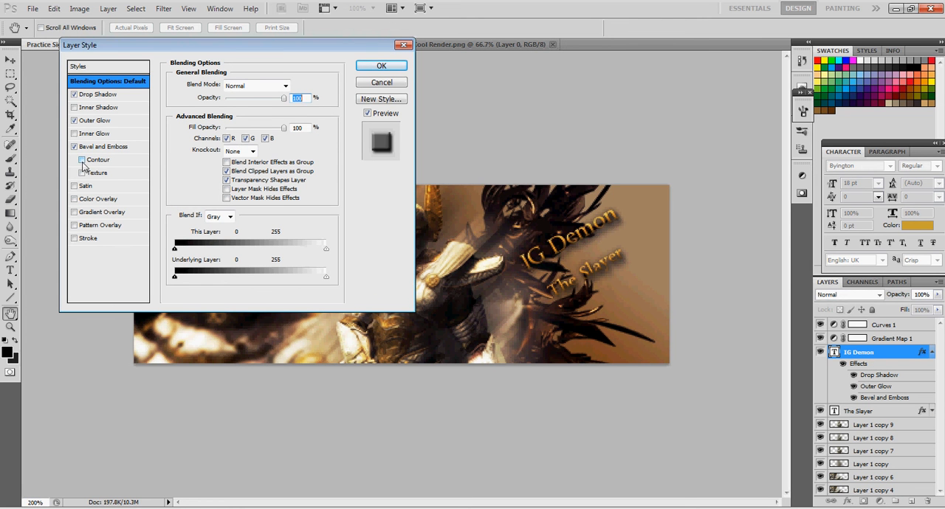
left_click(381, 66)
left_click(931, 352)
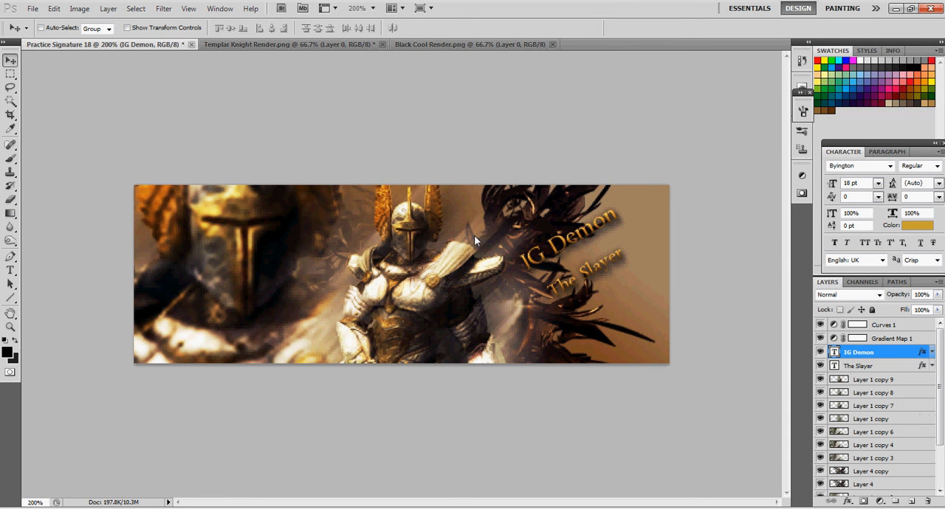
left_click_drag(562, 251, 598, 275)
left_click(868, 367)
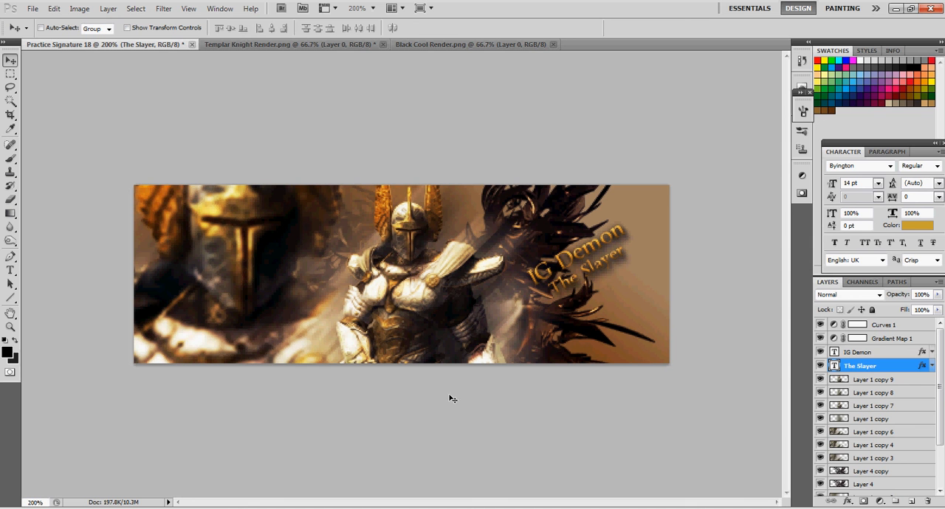
left_click(887, 354)
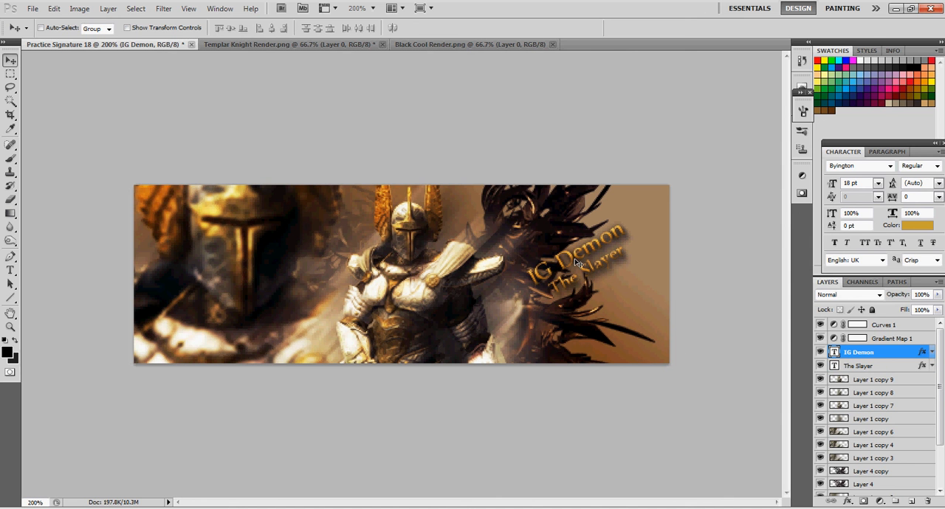
key("ctrl+t")
left_click_drag(574, 213, 574, 214)
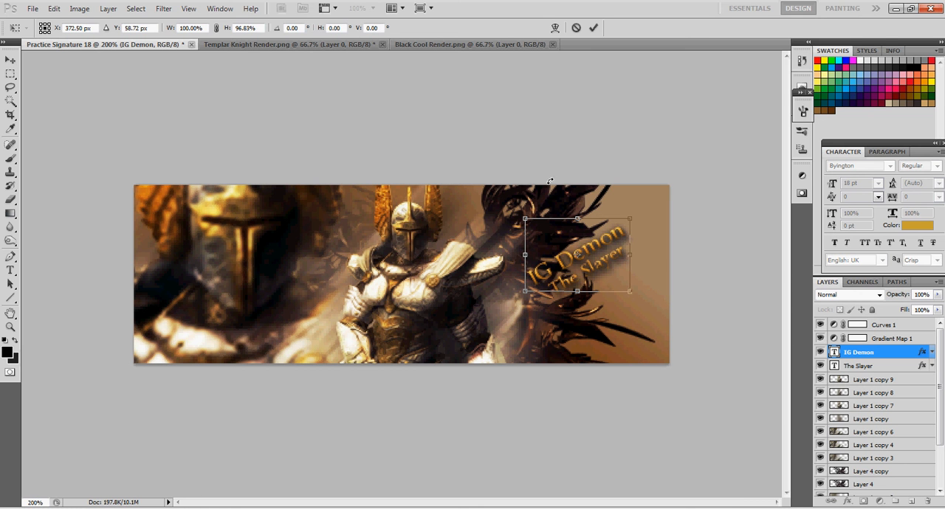
key("Return")
key("alt+bracketleft")
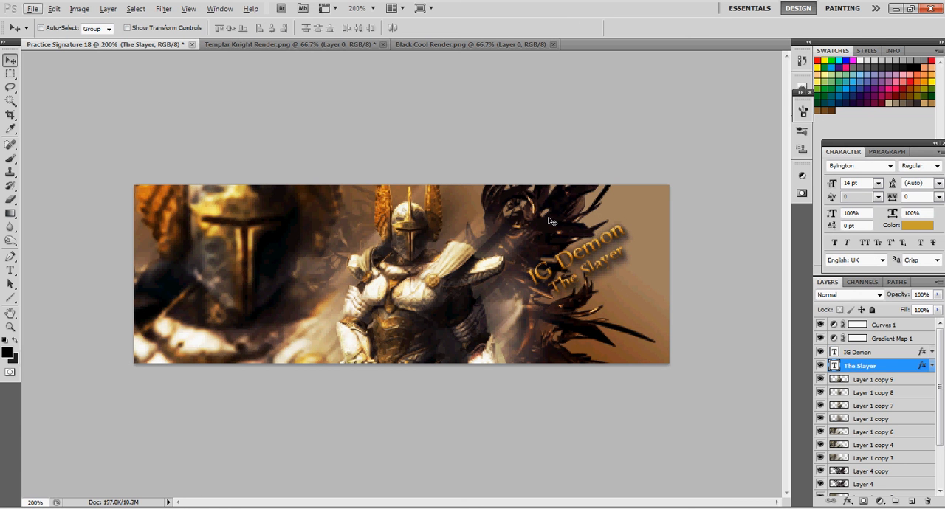
Rotate the IG Demon text clockwise with Free Transform to a gentler slant and move it up and left above The Slayer
left_click(851, 354)
key("ctrl+t")
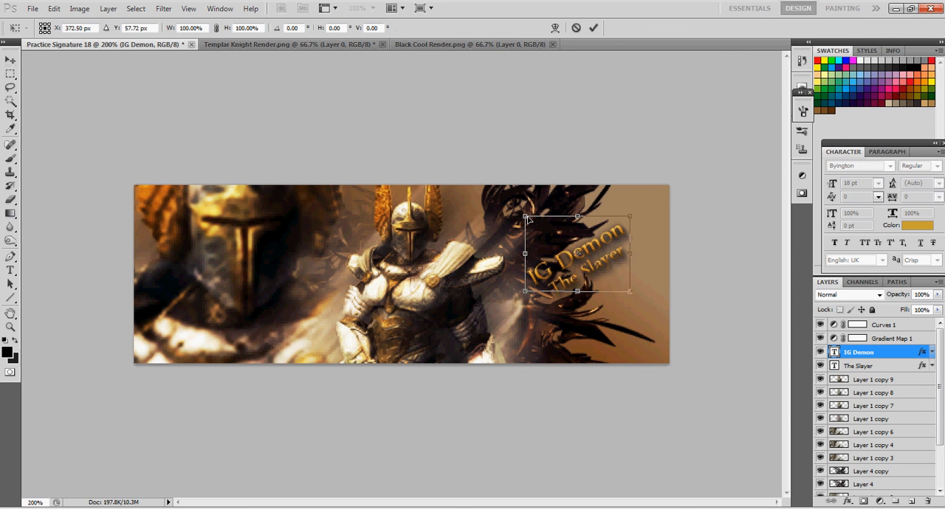
left_click_drag(569, 196, 583, 198)
left_click_drag(616, 263, 627, 247)
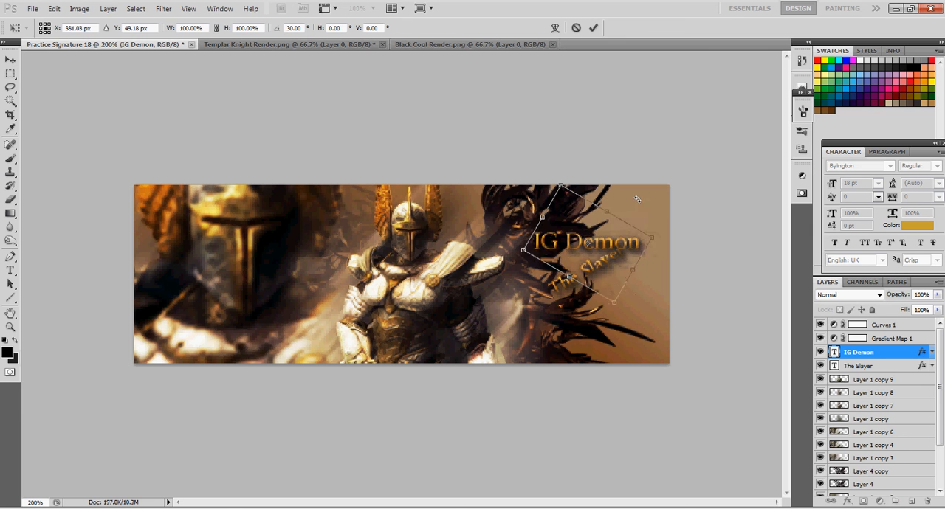
left_click_drag(625, 200, 617, 202)
key("Return")
left_click_drag(610, 254, 589, 251)
Rotate The Slayer text by 15° with Free Transform and place it beneath IG Demon, offset to the right
left_click(863, 366)
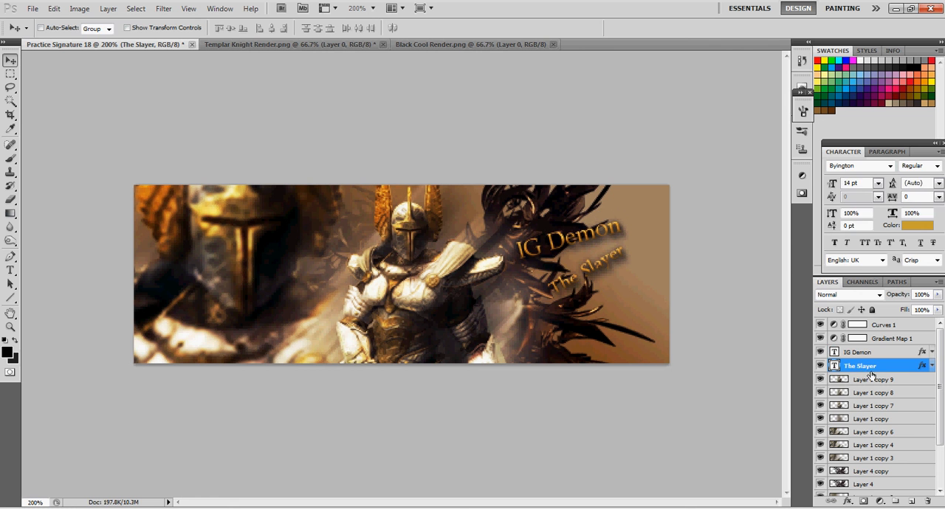
key("ctrl+t")
left_click_drag(527, 175, 549, 169)
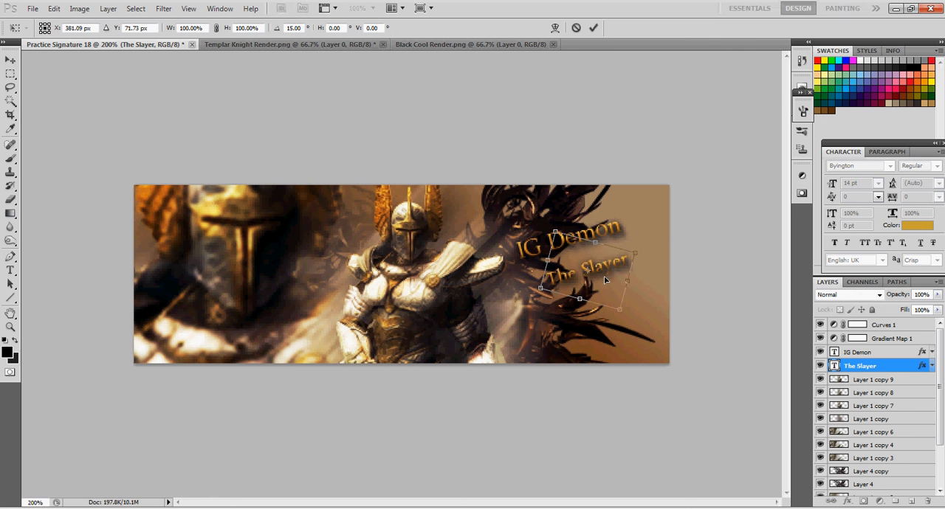
key("Return")
left_click_drag(611, 287, 627, 271)
Open Tornado Render from the Pics folder and convert its background into the editable Layer 0
left_click(32, 8)
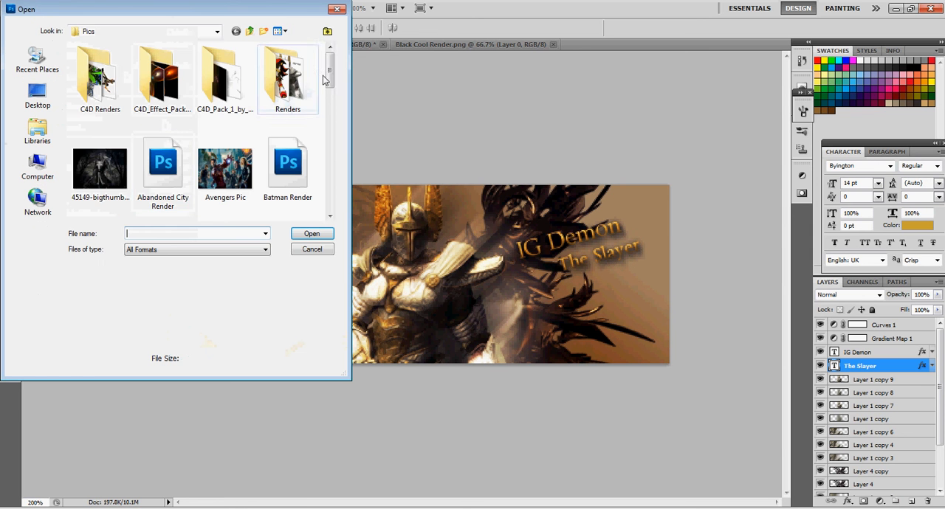
left_click_drag(329, 74, 331, 201)
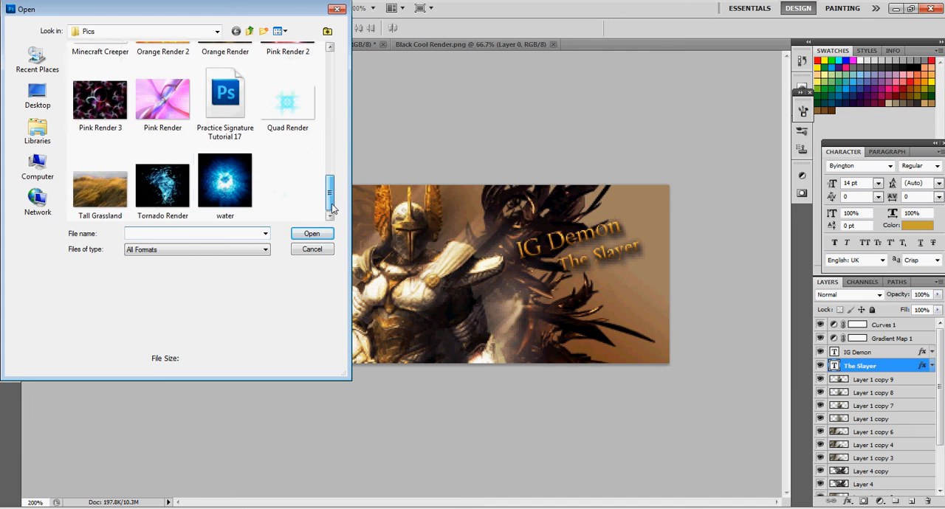
double_click(164, 180)
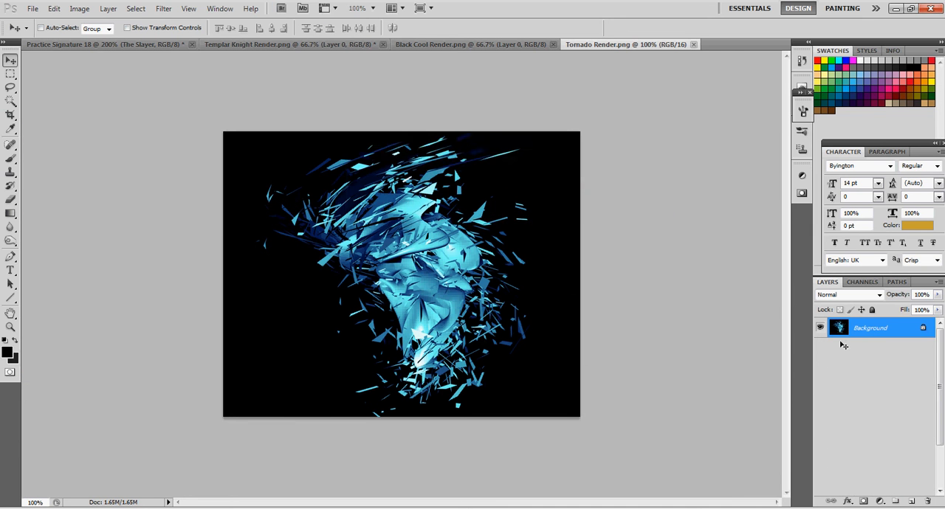
double_click(871, 333)
key("Return")
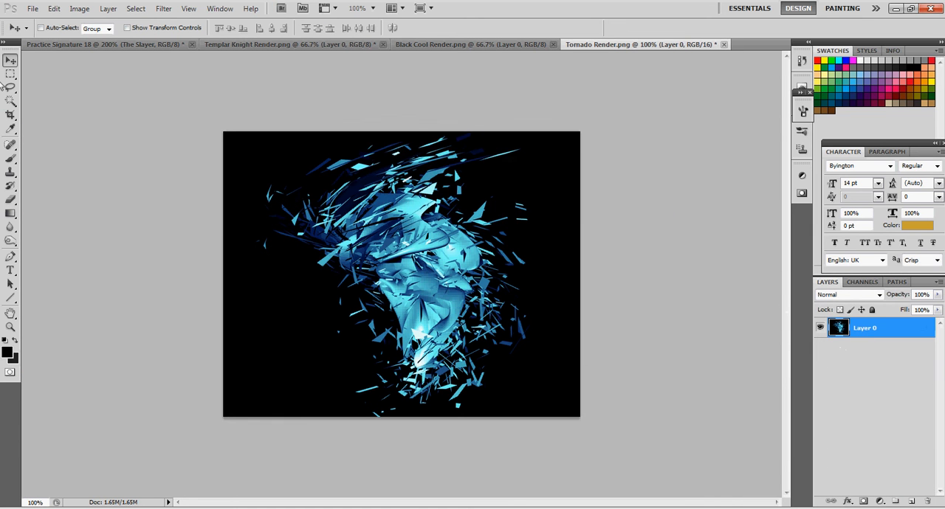
Select the tornado render's black background with the Magic Wand, delete it and deselect
left_click(11, 100)
left_click(262, 381)
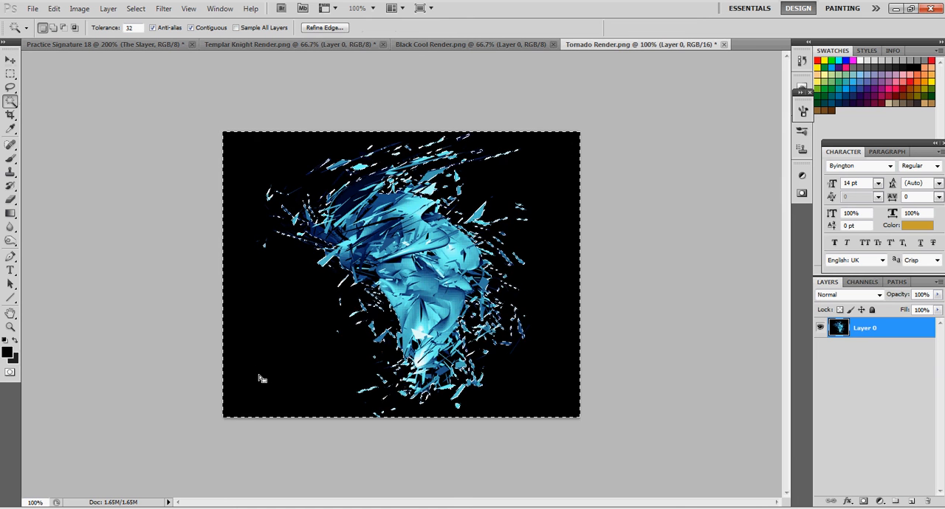
key("Delete")
key("ctrl+d")
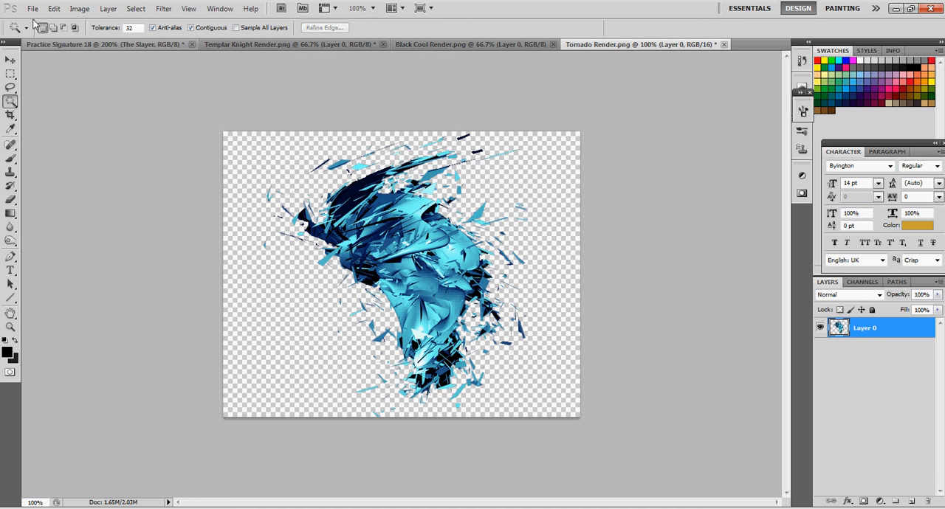
Copy the tornado render into Practice Signature 18, accepting the depth conversion, and scale it down over the central knight
left_click(10, 61)
mouse_move(340, 279)
left_mouse_down()
mouse_move(100, 38)
mouse_move(99, 53)
mouse_move(519, 311)
mouse_move(514, 298)
left_mouse_up()
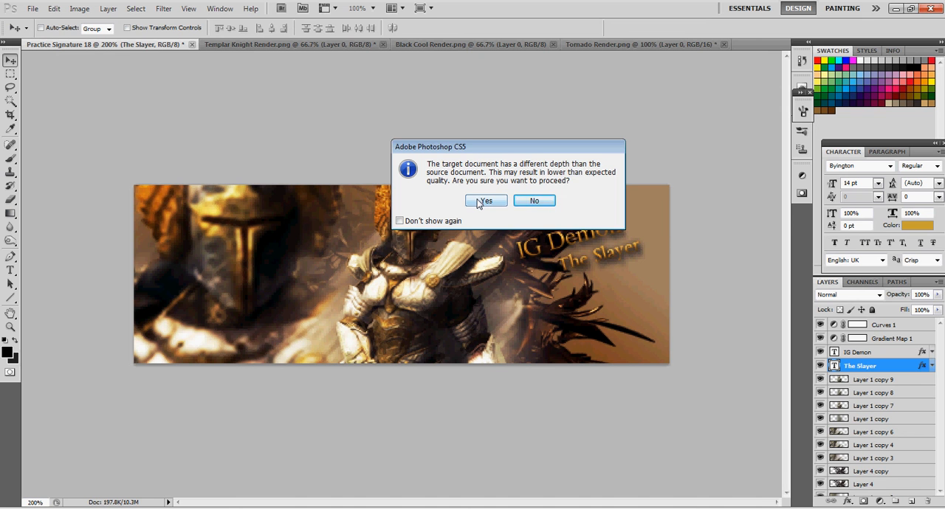
left_click(484, 201)
left_click_drag(550, 332, 456, 361)
key("ctrl+t")
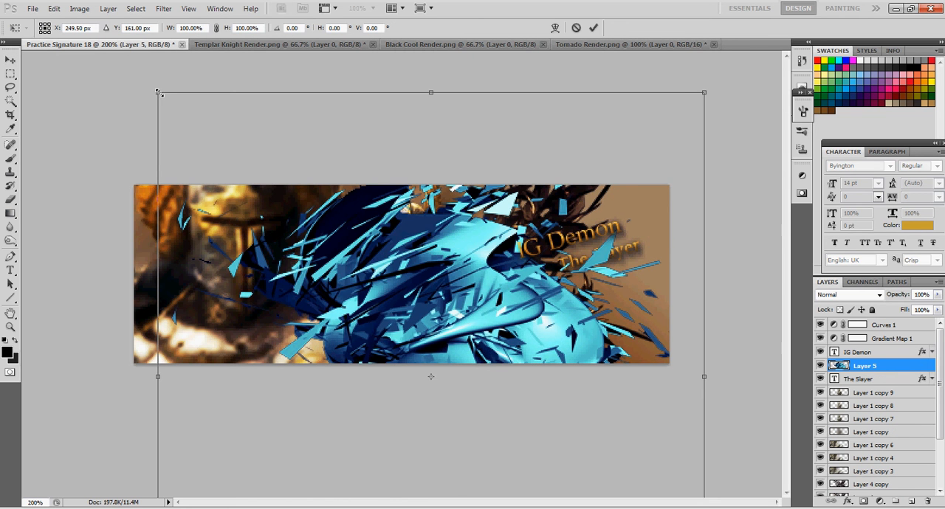
left_click_drag(159, 93, 388, 331)
left_click_drag(470, 404, 307, 194)
key("Return")
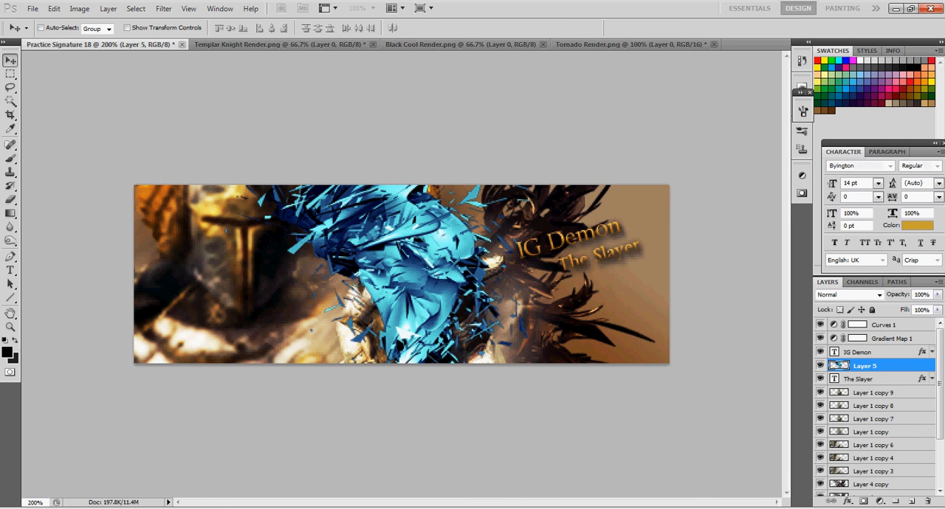
Move Layer 5 between Layer 4 and Layer 1 copy 2, and shift the tornado render right behind the central knight
scroll(856, 354, "down", 3)
left_click_drag(865, 330, 867, 460)
left_click_drag(446, 279, 480, 291)
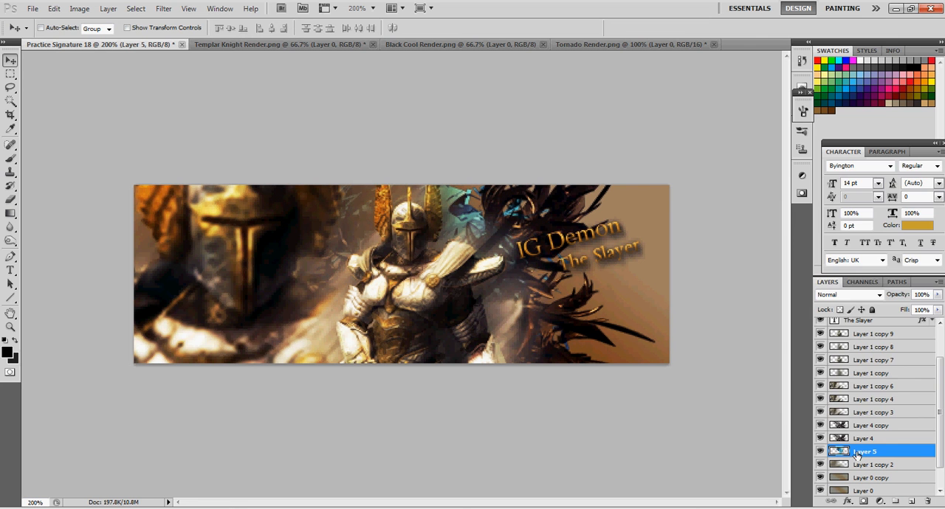
Open the blending options of Layer 5 and try the Satin and Color Overlay effects on the tornado render
right_click(859, 453)
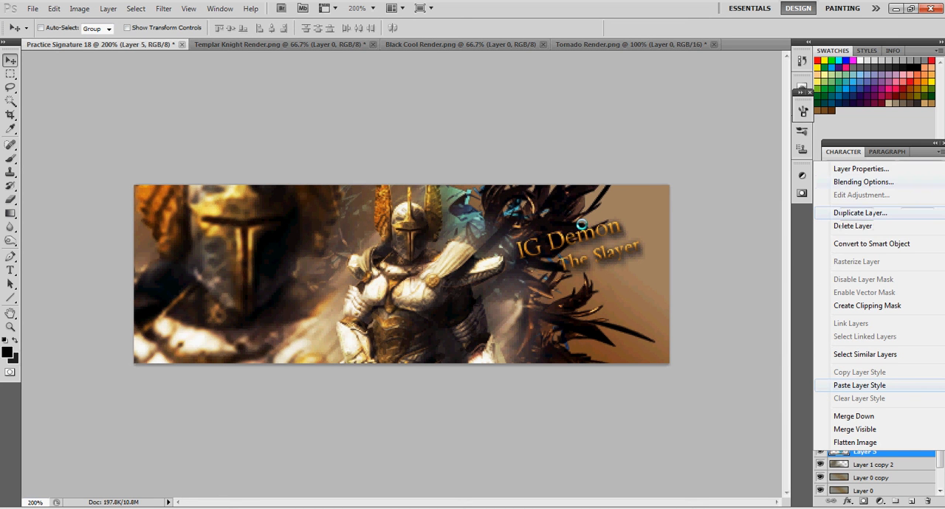
left_click(862, 181)
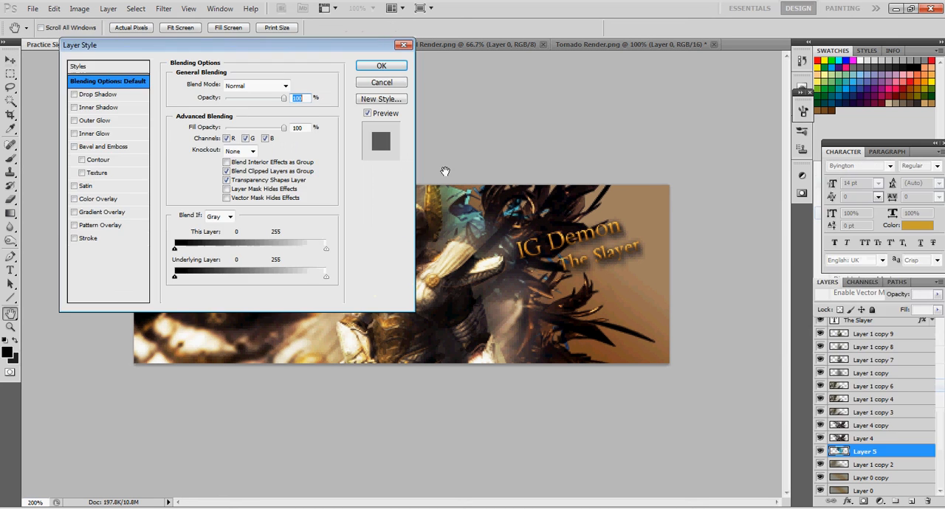
left_click(75, 187)
left_click(76, 187)
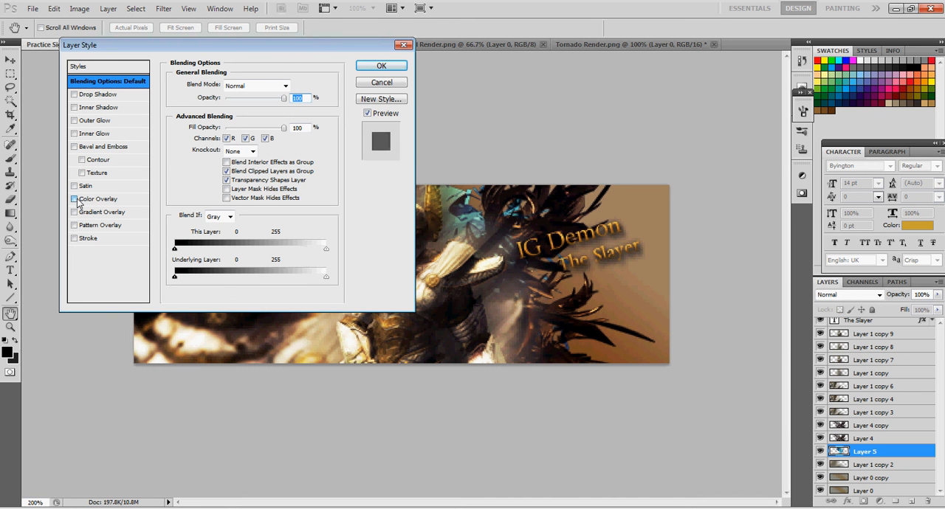
left_click(75, 199)
left_click(77, 199)
left_click(78, 185)
left_click(77, 186)
Enable Pattern Overlay on Layer 5 and replace the available patterns with the Color Paper set
left_click(77, 226)
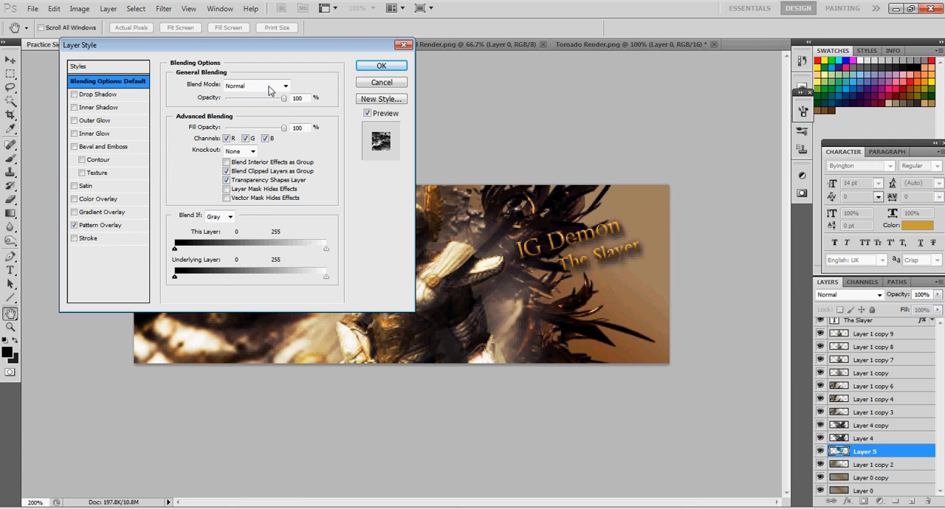
left_click(108, 227)
left_click(252, 124)
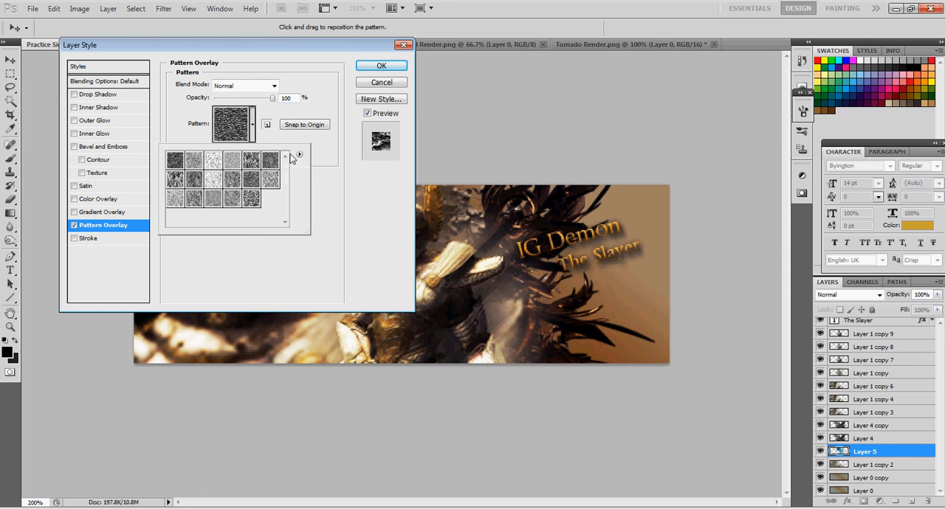
left_click(299, 154)
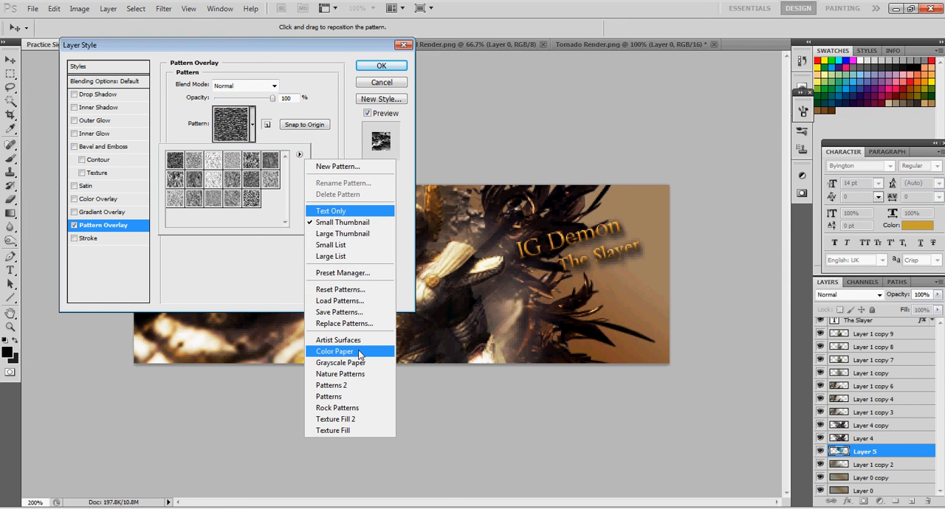
left_click(336, 351)
left_click(463, 198)
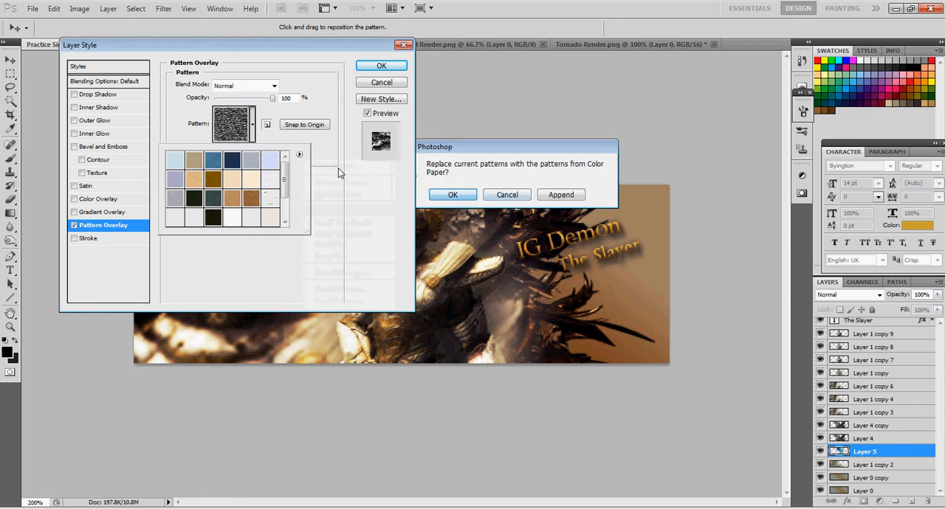
Apply the black-and-white woven pattern from the Patterns set to Layer 5, and move the patterned render up behind the text
left_click(299, 154)
left_click(355, 396)
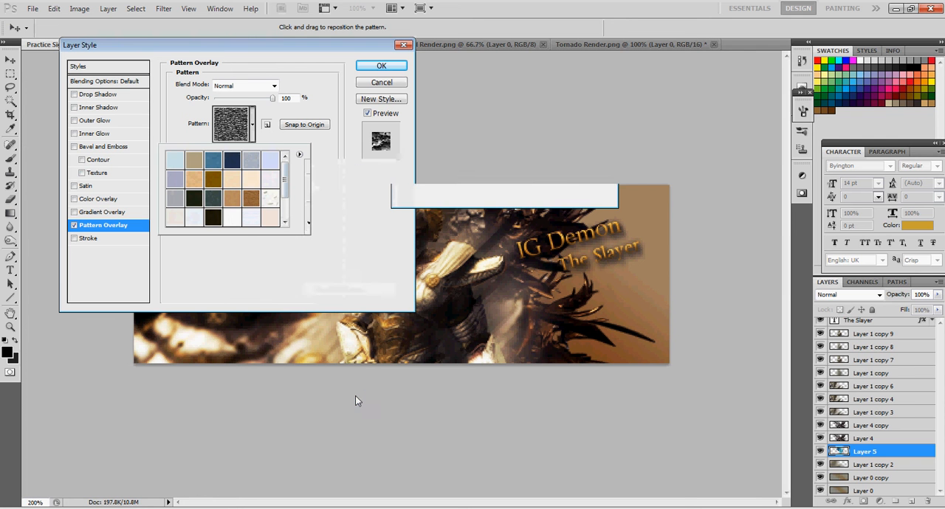
left_click(452, 197)
left_click(213, 163)
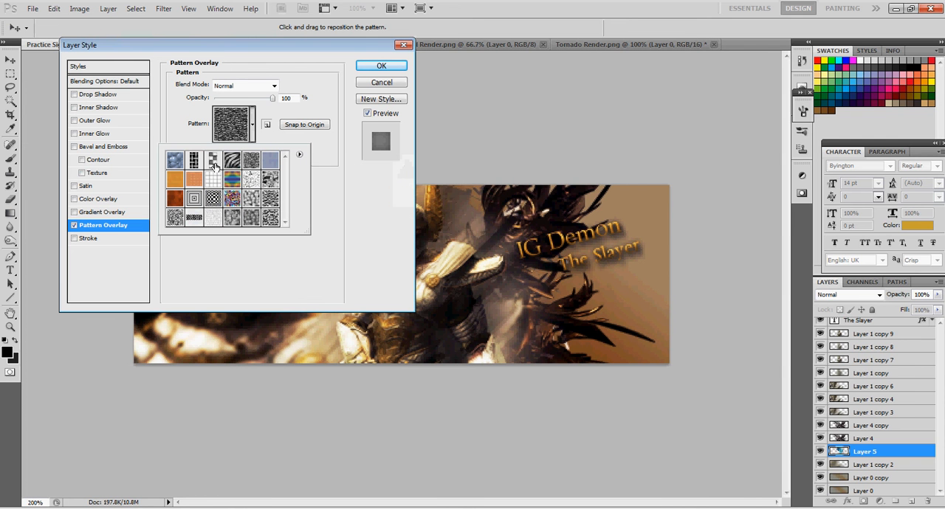
left_click(194, 160)
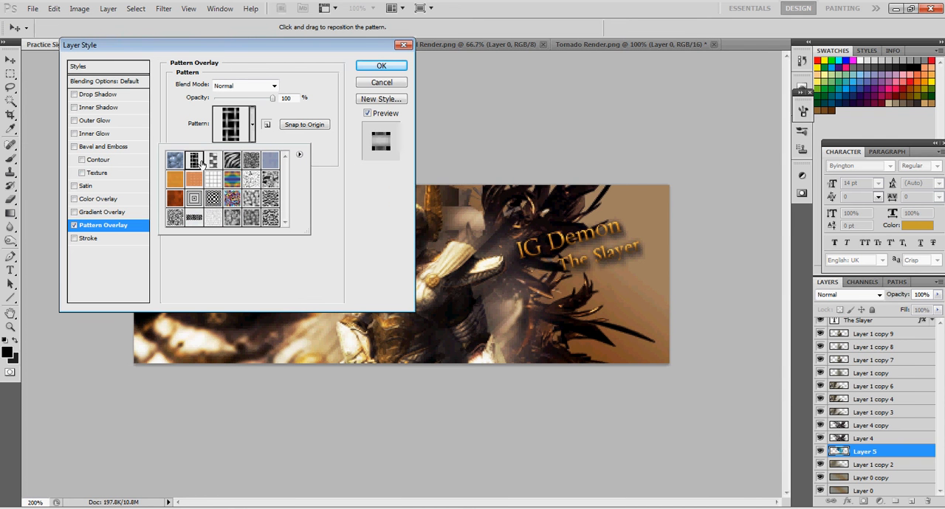
left_click(381, 66)
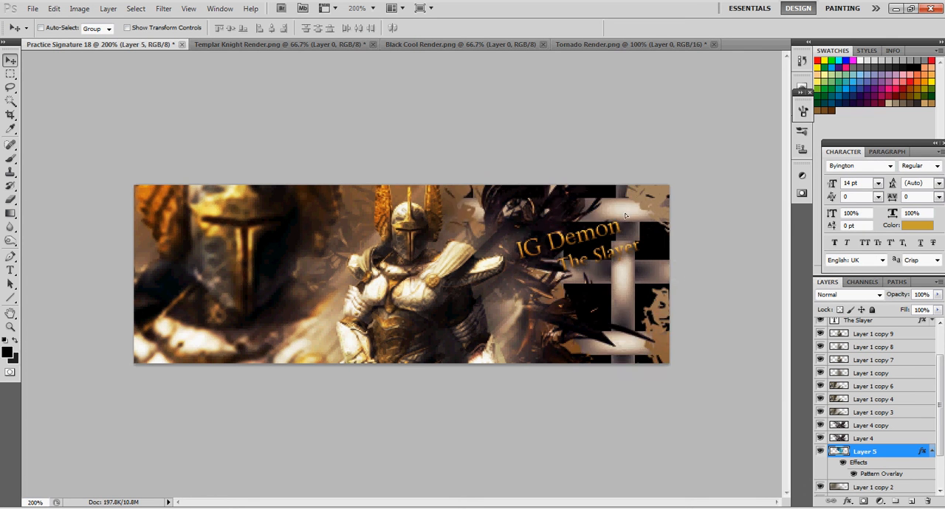
left_click_drag(598, 260, 605, 193)
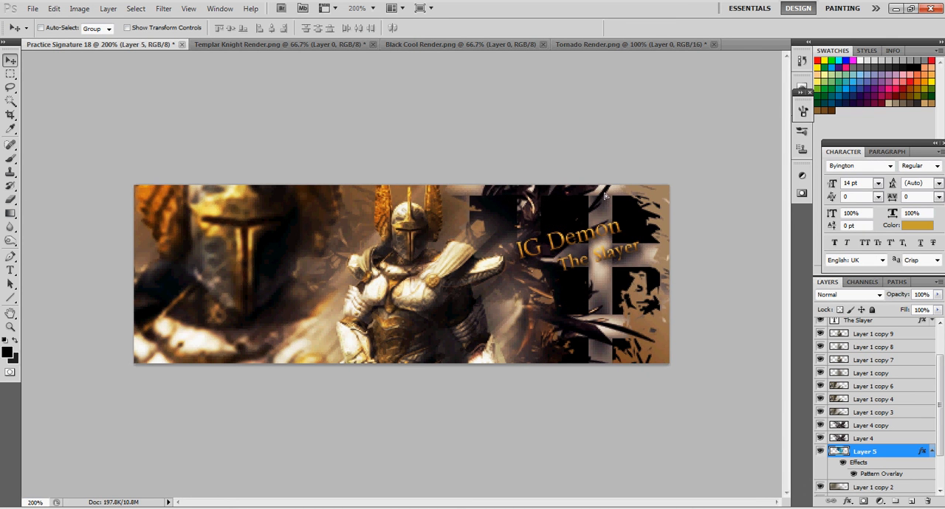
Delete the patterned tornado render layer and add a new empty layer above Curves 1
right_click(867, 454)
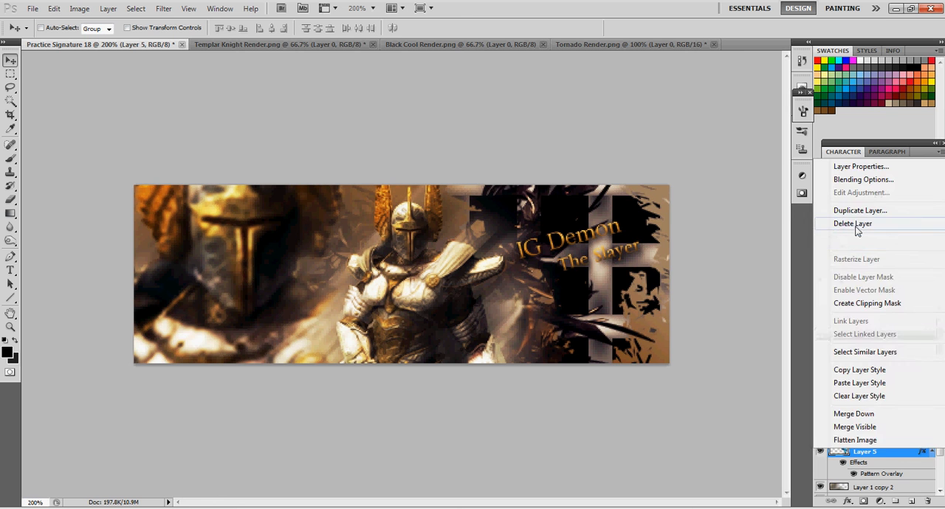
left_click(849, 222)
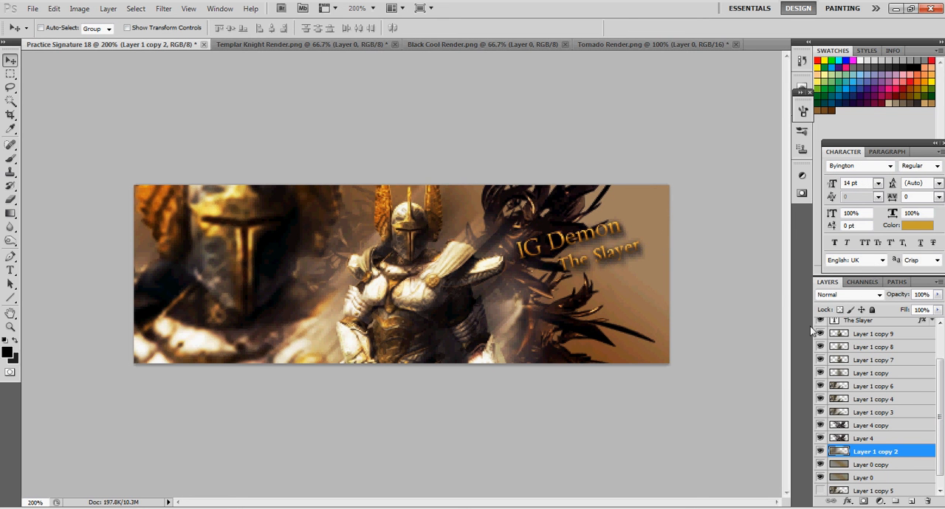
scroll(878, 406, "up", 3)
left_click(874, 327)
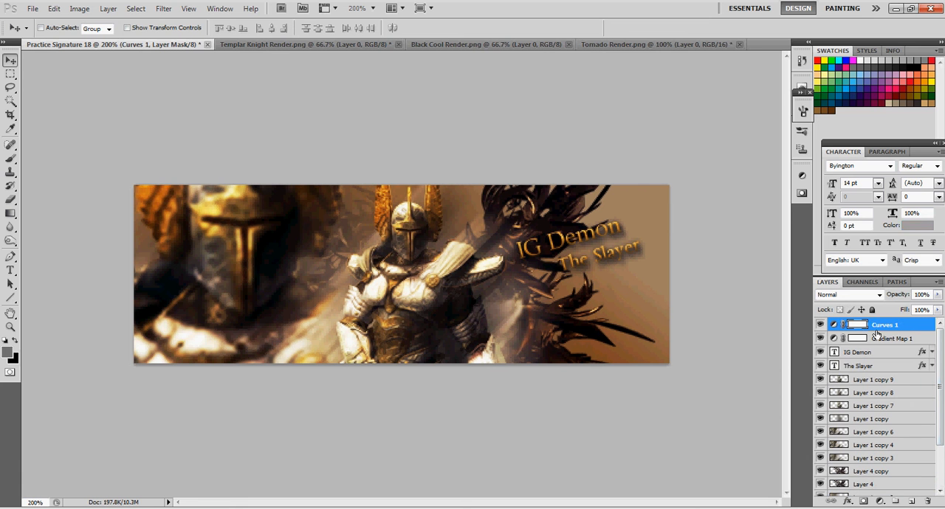
left_click(913, 503)
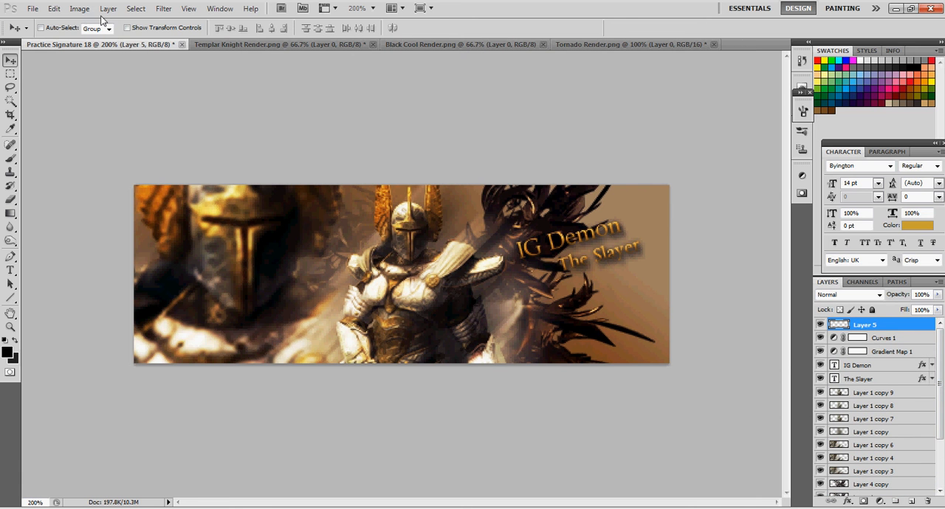
Use Apply Image to fill the new layer with the merged Practice Signature 18 image, RGB channel, Multiply blending at 100% opacity
left_click(79, 9)
left_click(113, 179)
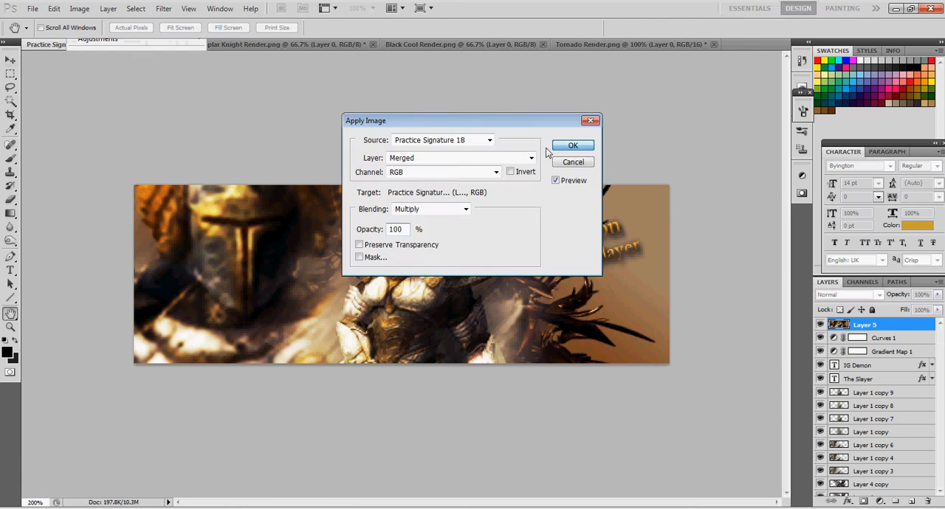
left_click(559, 144)
Blur the backdrop between the two knights and around the central knight's helmet with the Blur tool at 50% strength
left_click(10, 228)
right_click(11, 230)
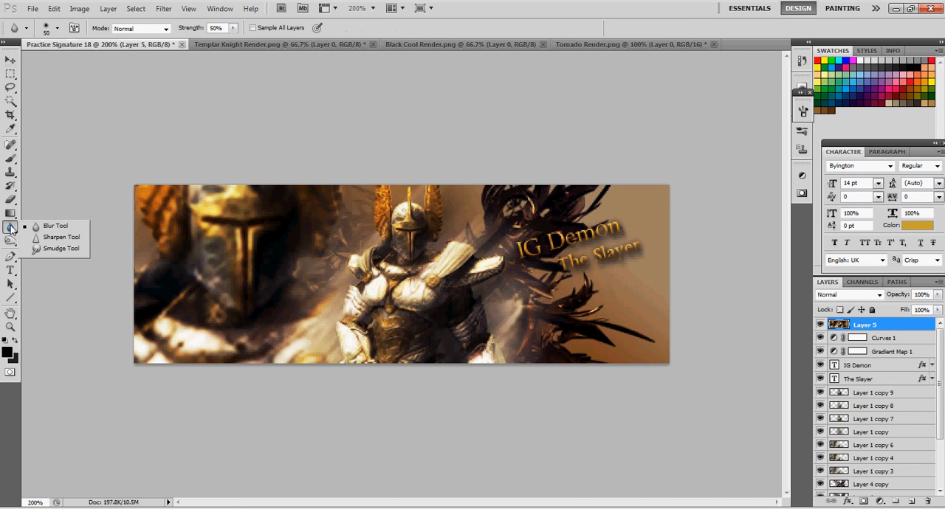
left_click(53, 226)
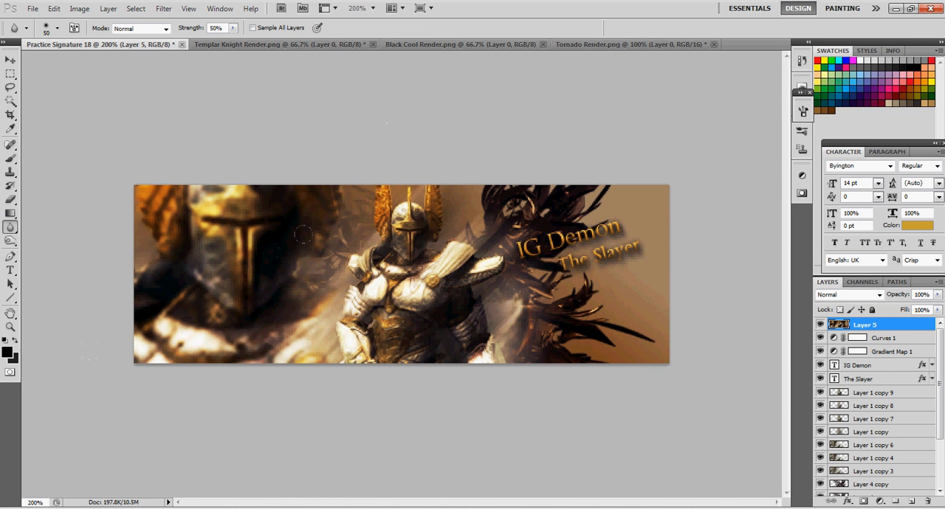
left_click_drag(319, 233, 312, 252)
key("ctrl+plus")
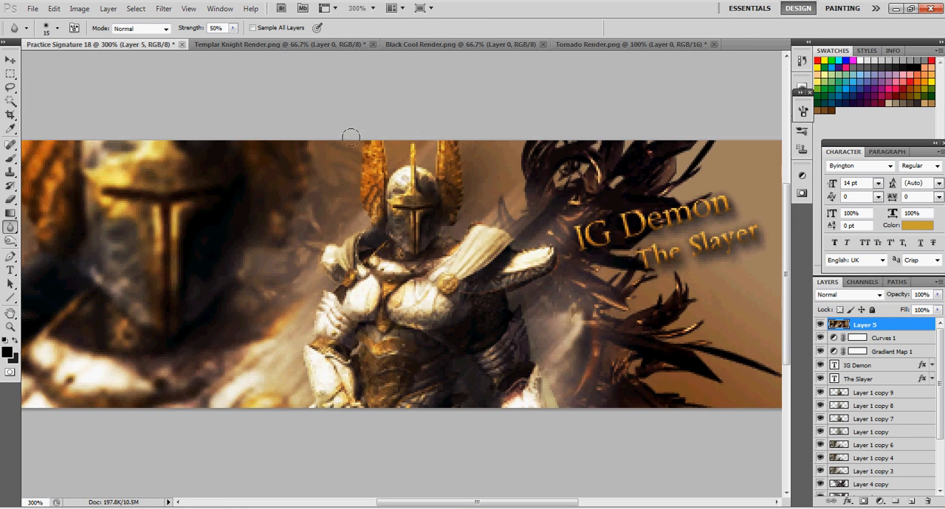
left_click_drag(432, 200, 461, 214)
Sharpen the winged helmet of the central knight with the Sharpen tool at 50% strength
left_click_drag(11, 227, 44, 237)
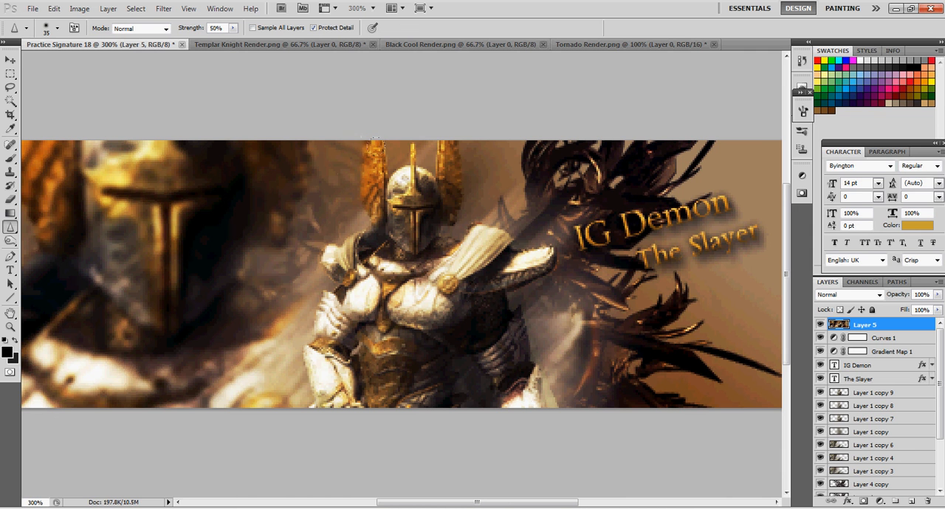
left_click_drag(385, 152, 379, 211)
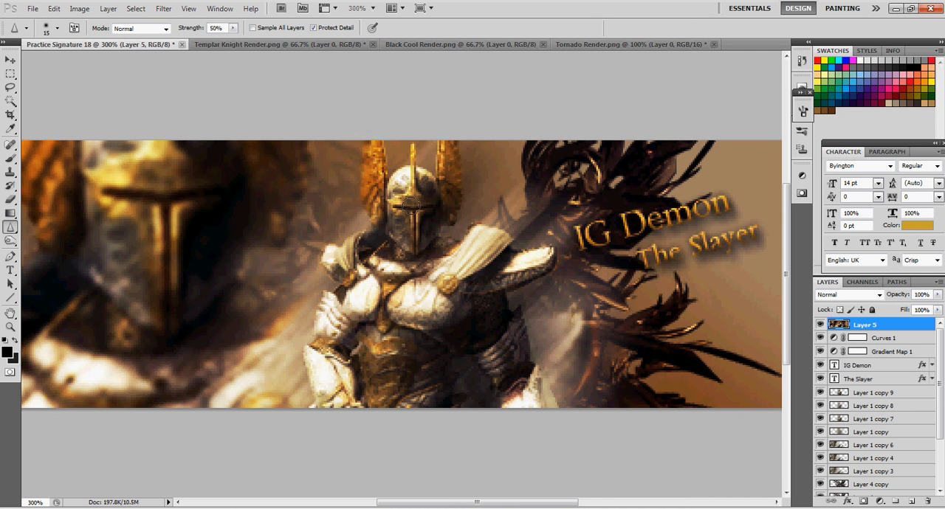
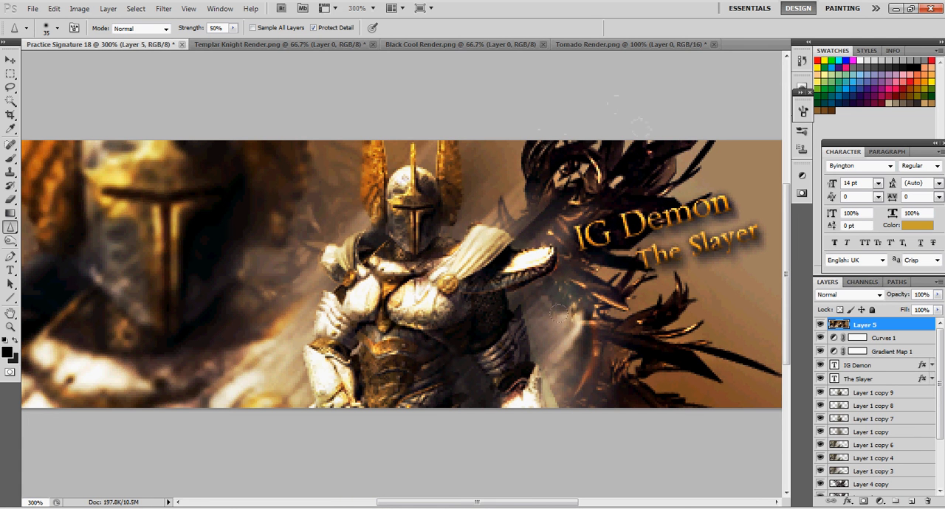
Sharpen the central knight's chest armour, shoulders and cape with the Sharpen tool at 50% strength
left_click_drag(520, 296, 543, 327)
left_click_drag(340, 350, 386, 302)
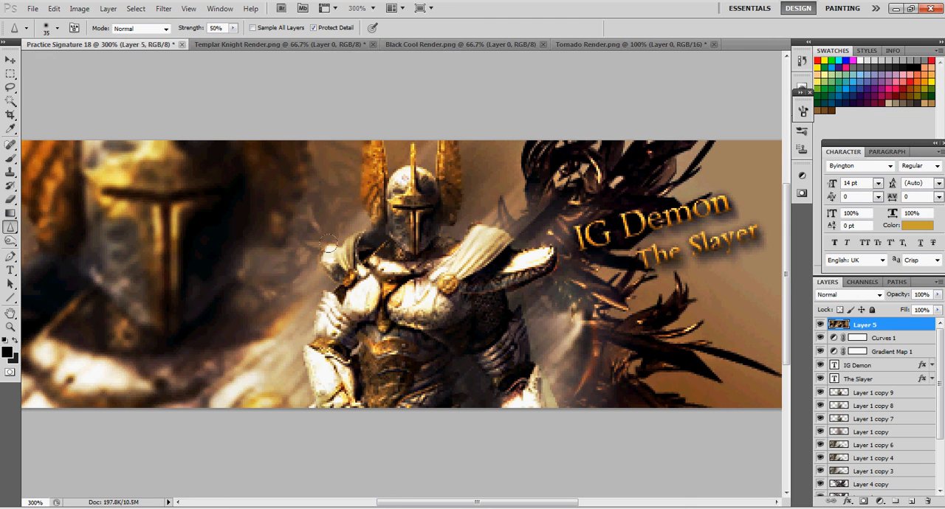
left_click(480, 224)
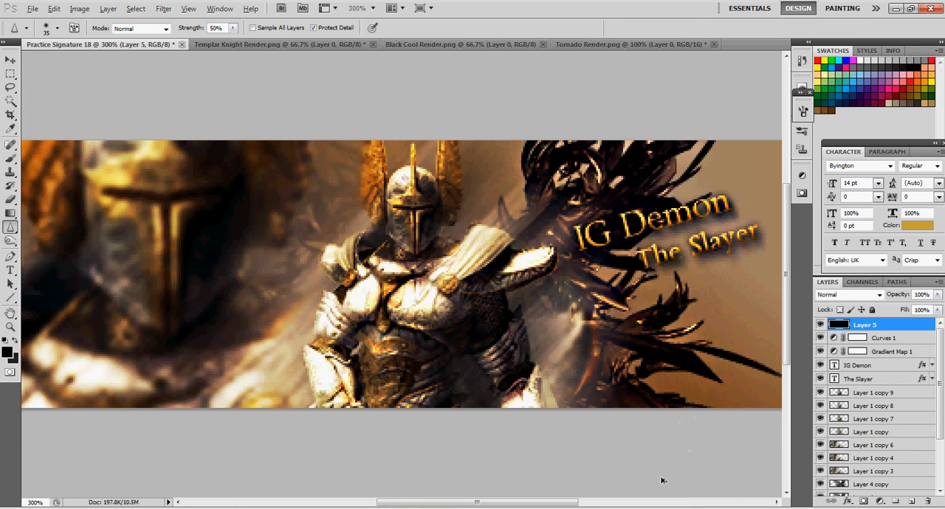
key("ctrl+minus")
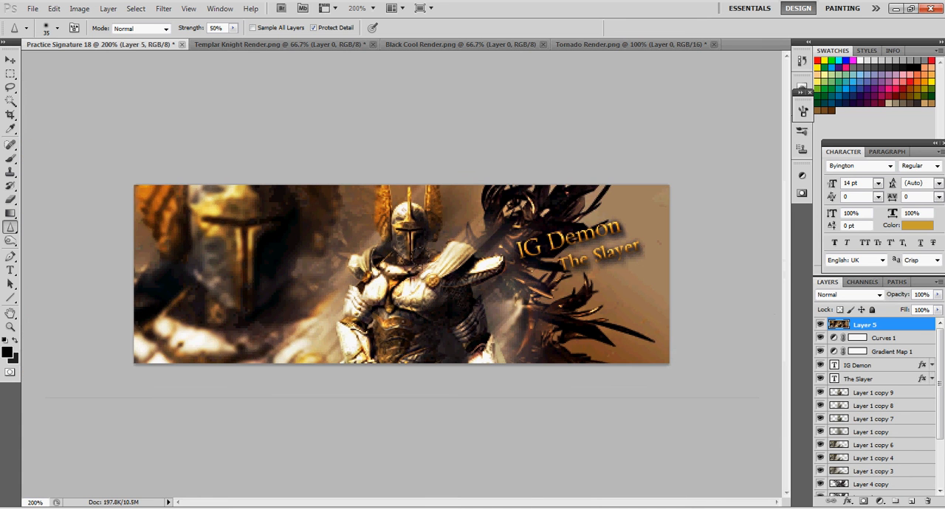
Add a new layer above Layer 5 and fill a thin full-width strip along the banner's top edge with black
left_click(11, 61)
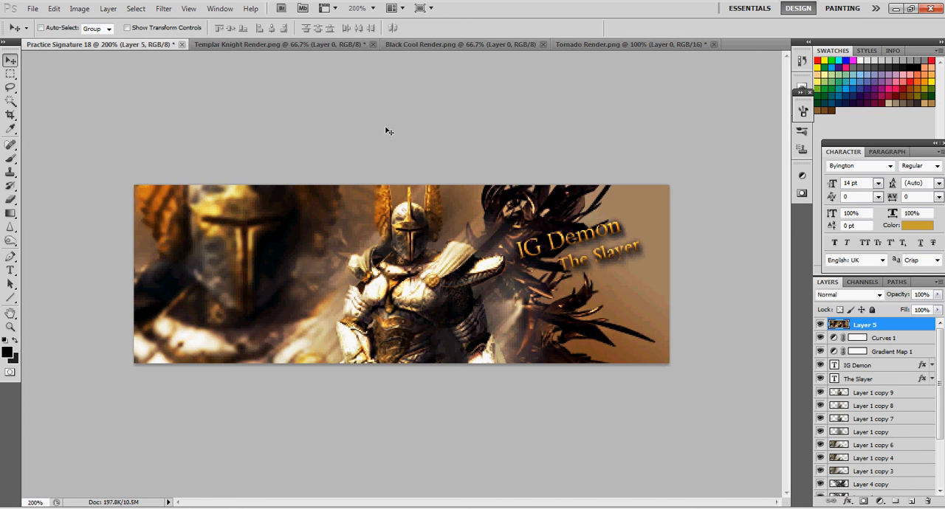
left_click(912, 501)
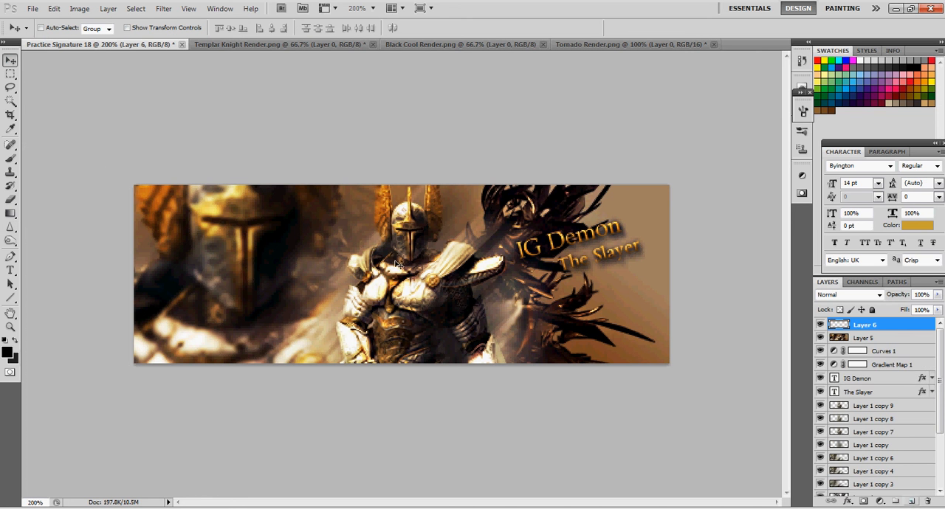
left_click(11, 74)
left_click_drag(285, 208, 746, 188)
key("ctrl+plus")
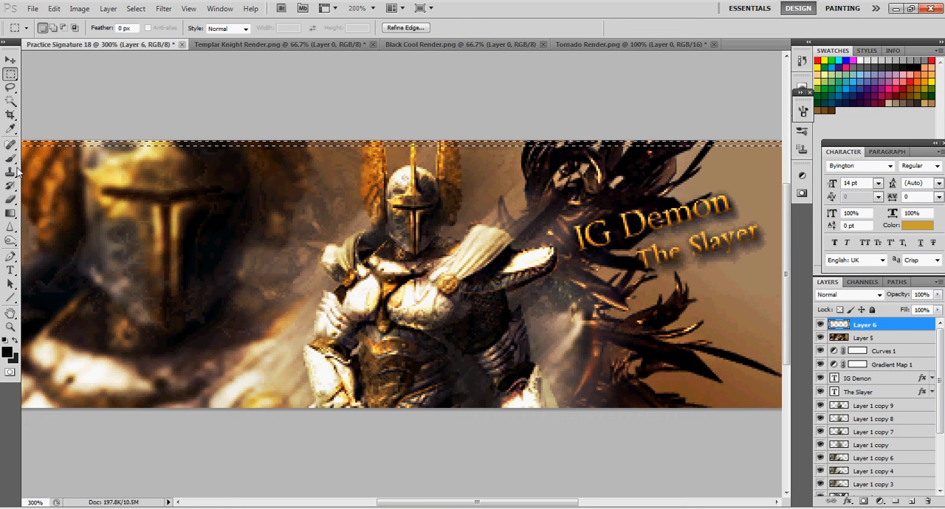
left_click_drag(10, 212, 56, 222)
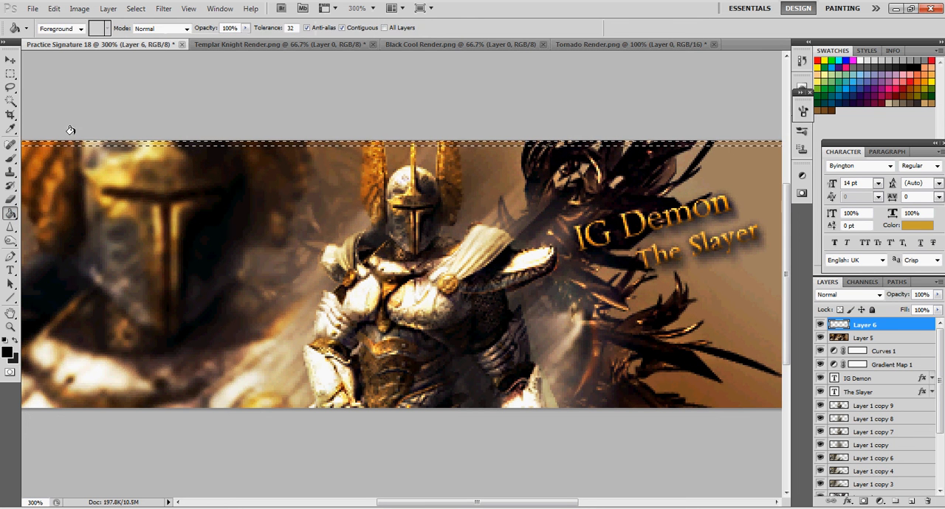
left_click(77, 142)
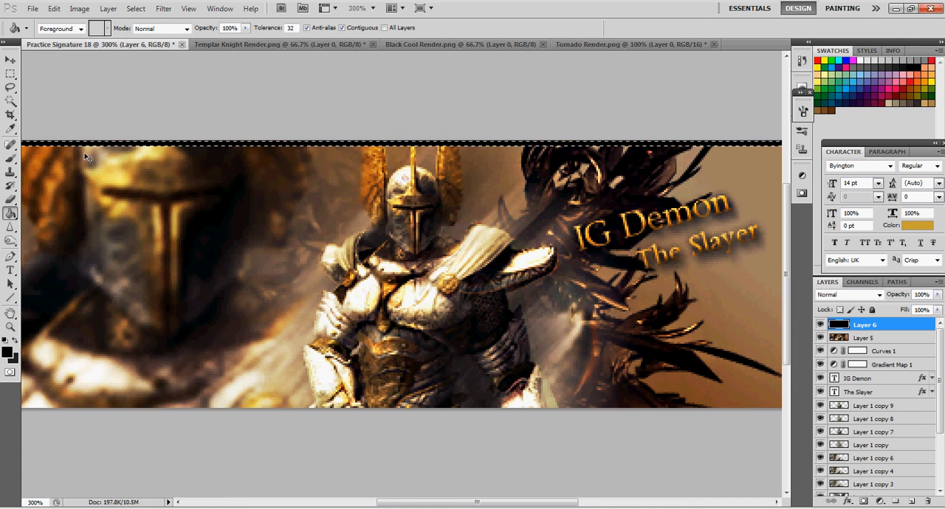
Deselect the black strip, duplicate its layer and move the copy down to the banner's bottom edge
key("ctrl+d")
key("v")
key("ctrl+minus")
key("ctrl+j")
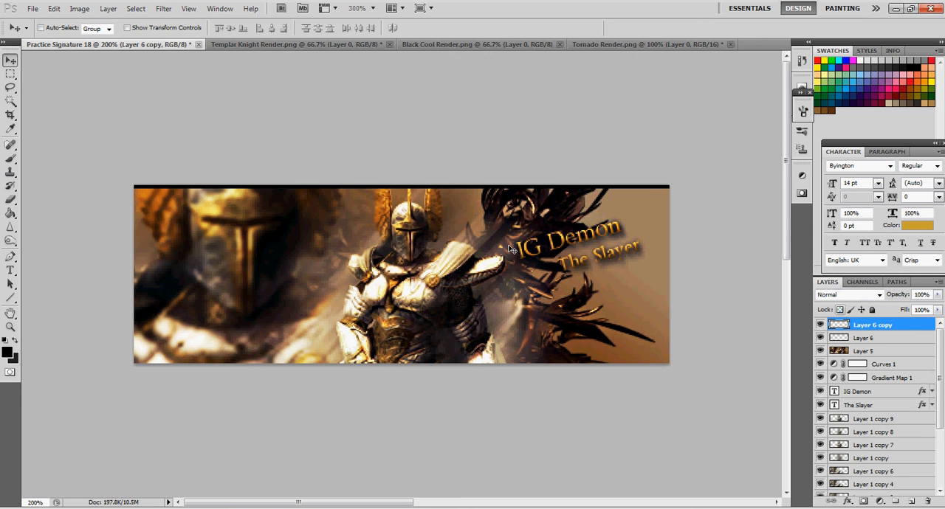
left_click_drag(355, 192, 355, 362)
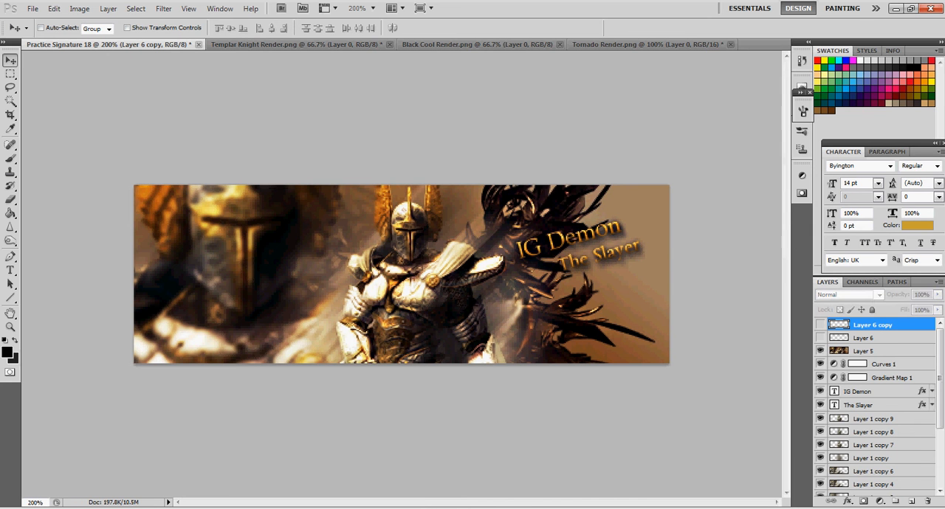
Add a new layer at the top of the stack and fill it with the merged banner using Apply Image
left_click(911, 501)
left_click(76, 8)
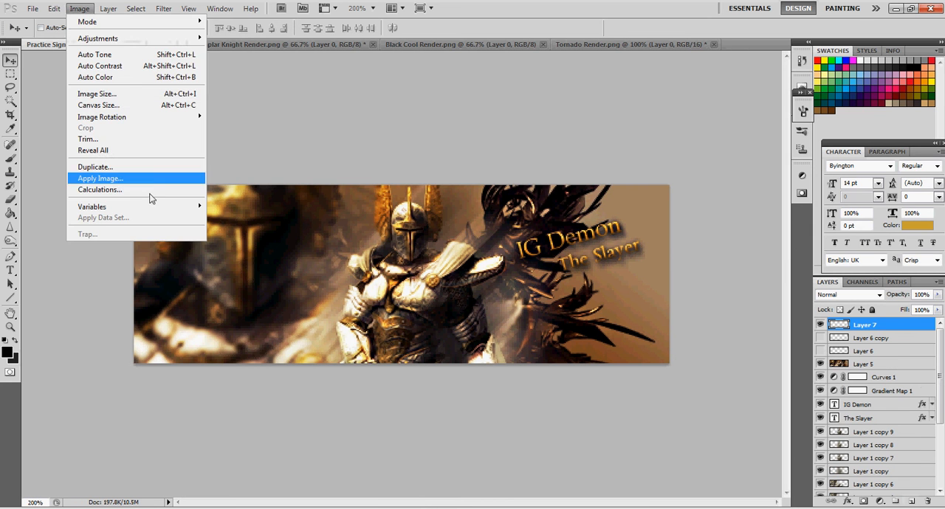
left_click(565, 143)
Add a 2 px black stroke around the edges of the merged banner layer
left_click(54, 8)
left_click(87, 190)
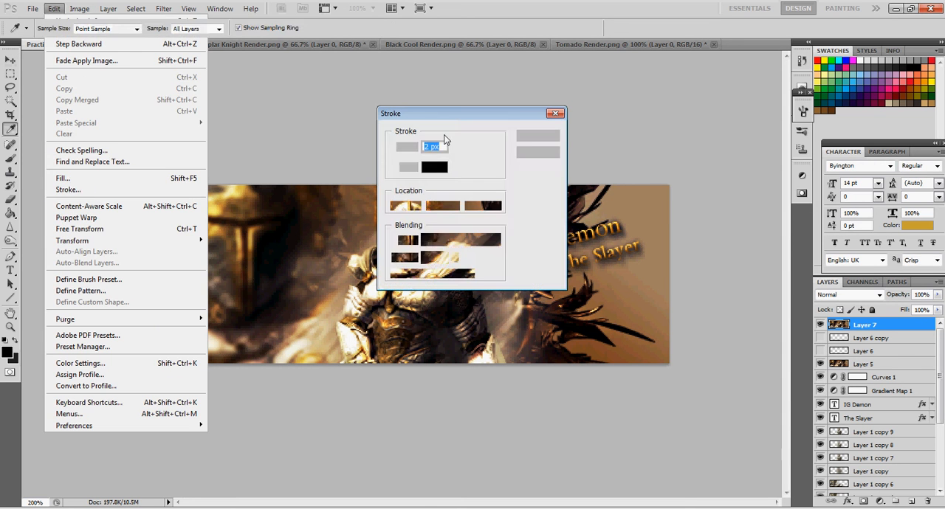
left_click(546, 135)
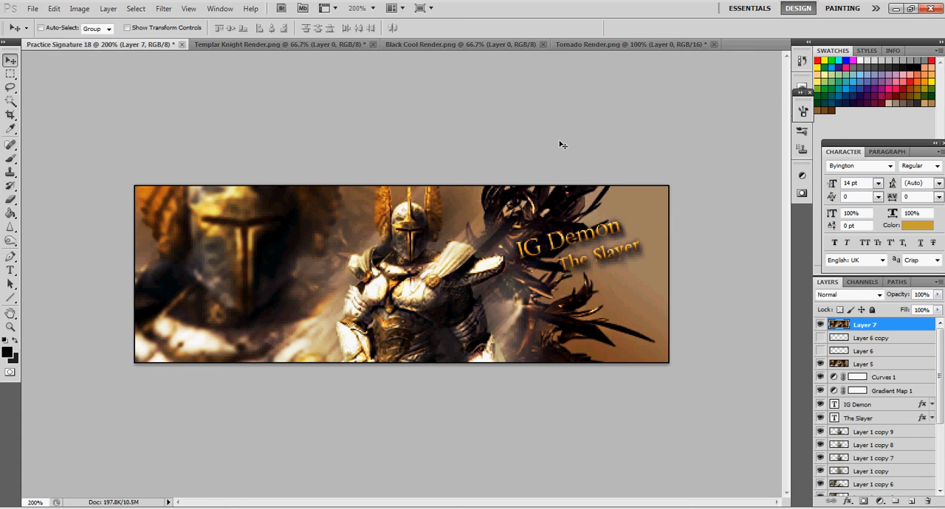
Delete the two hidden black strip layers, Layer 6 and Layer 6 copy
left_click(874, 339)
left_click(871, 352, "shift")
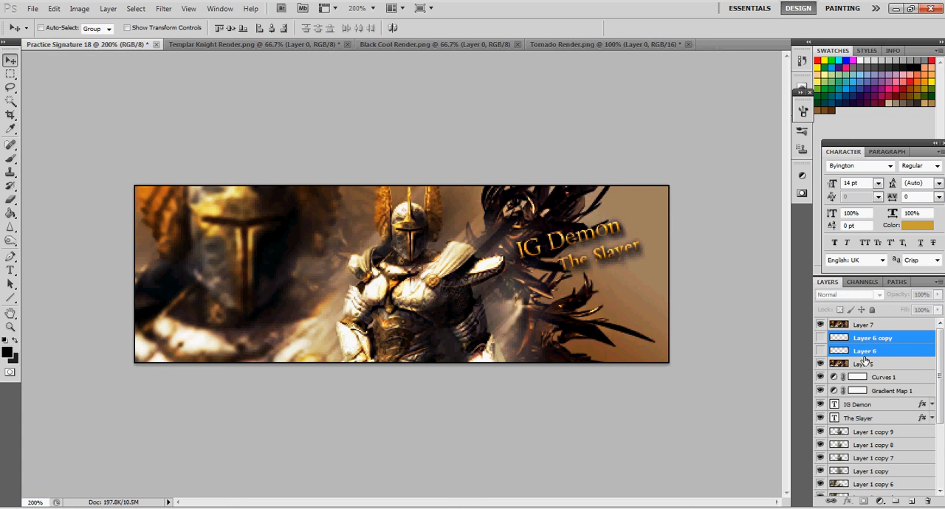
key("Delete")
Compare the banner with the merged Layer 7 and Layer 5 hidden and shown
left_click(867, 327)
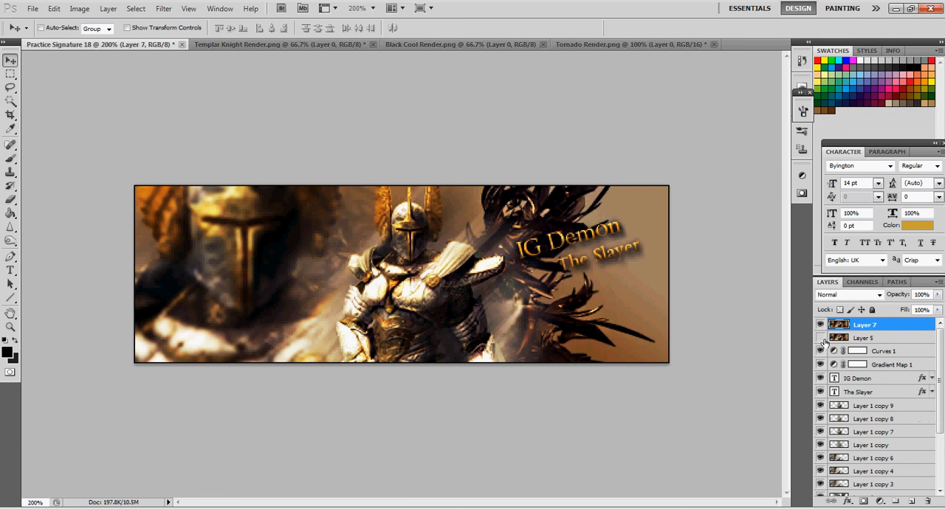
left_click(820, 325)
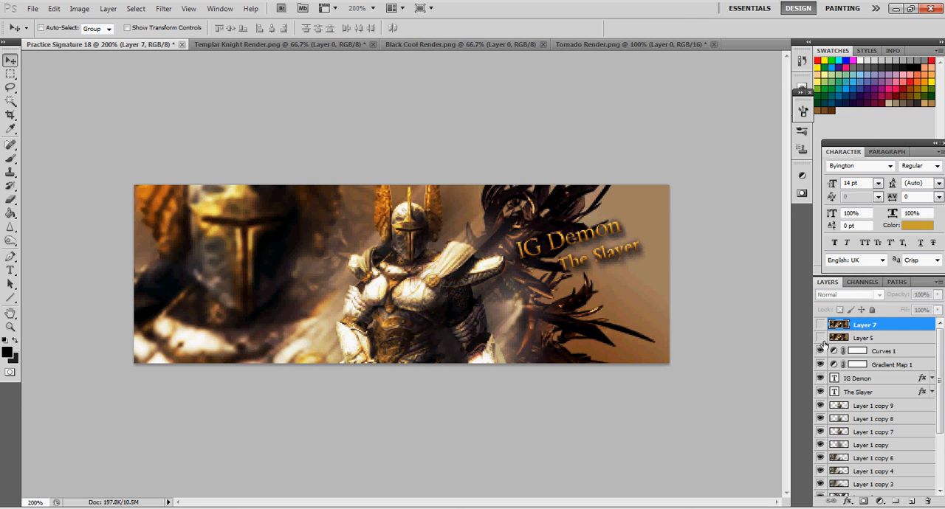
left_click(820, 326)
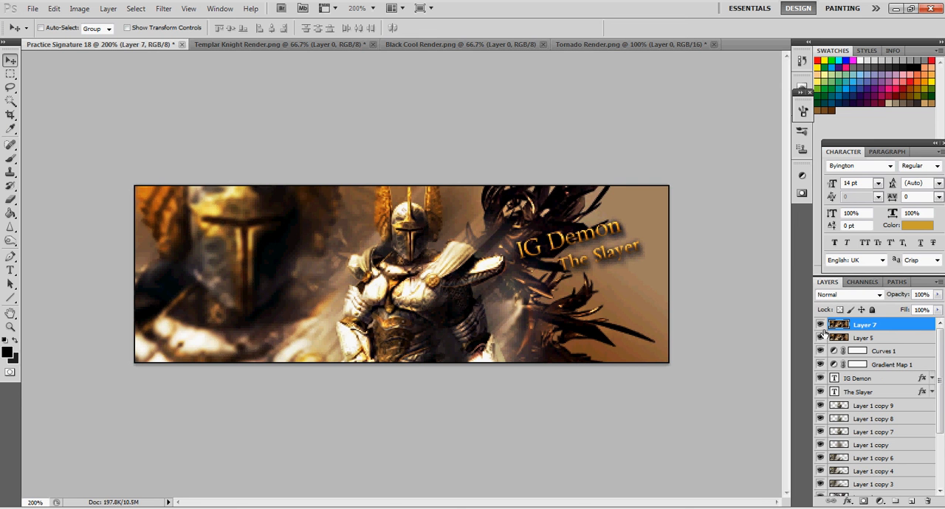